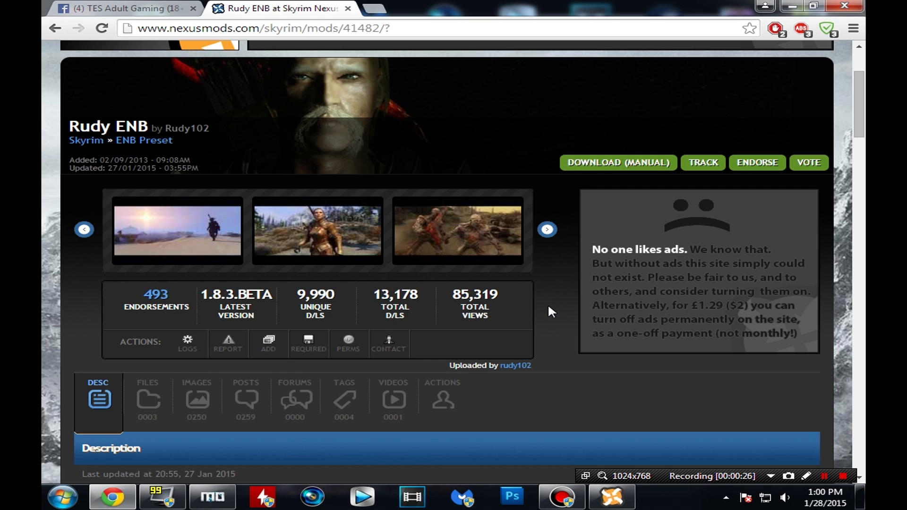
Look over the top of the Rudy ENB mod page and view the Mod Organizer and Nexus Mod Manager windows
scroll(548, 307, "down", 2)
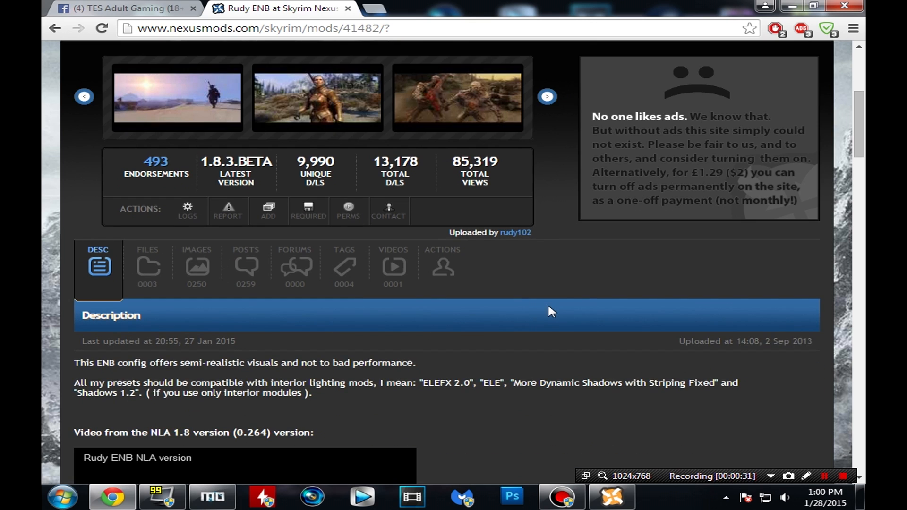
scroll(465, 330, "up", 2)
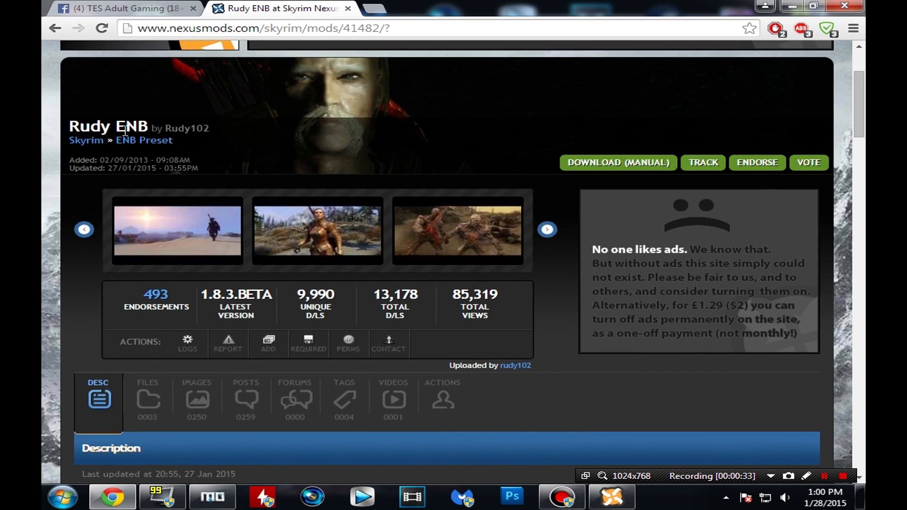
scroll(48, 317, "up", 2)
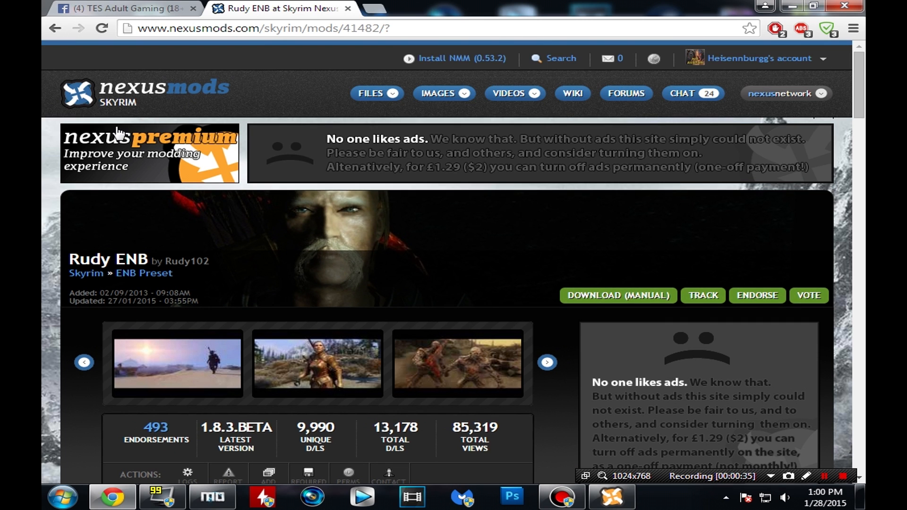
scroll(537, 325, "down", 1)
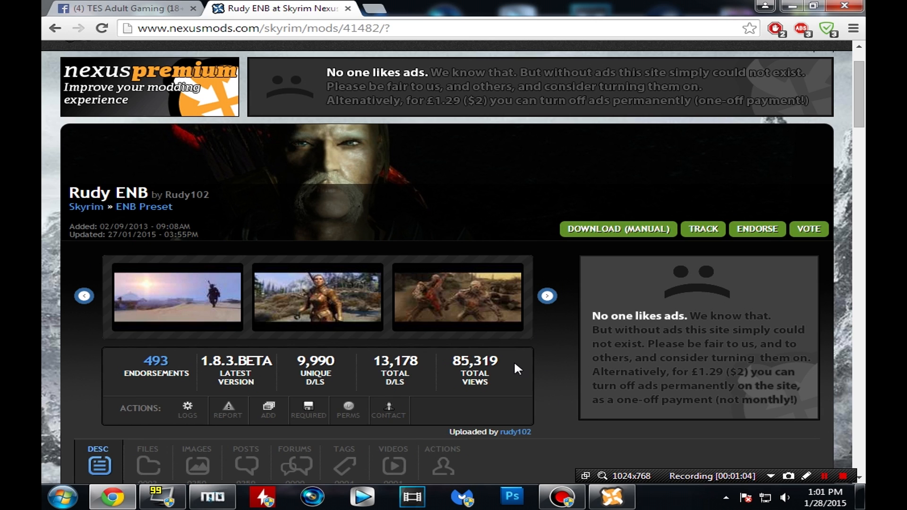
scroll(610, 246, "down", 1)
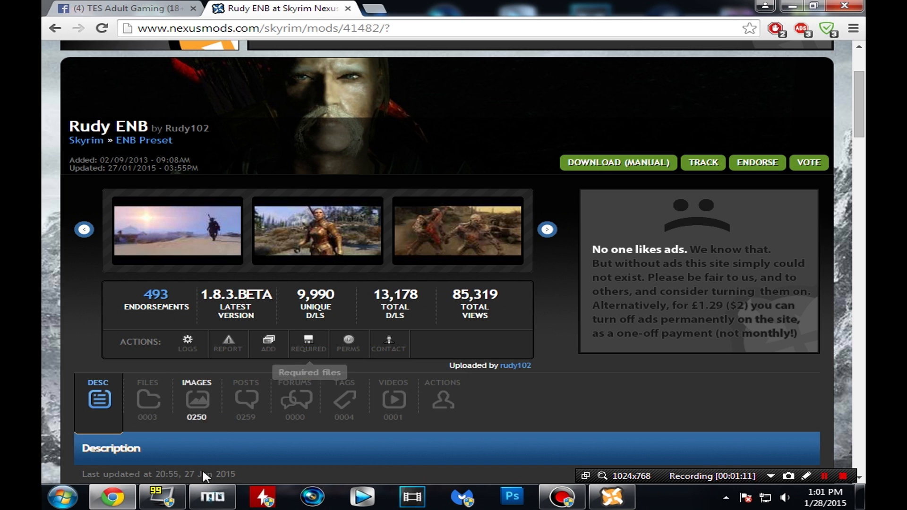
left_click(207, 504)
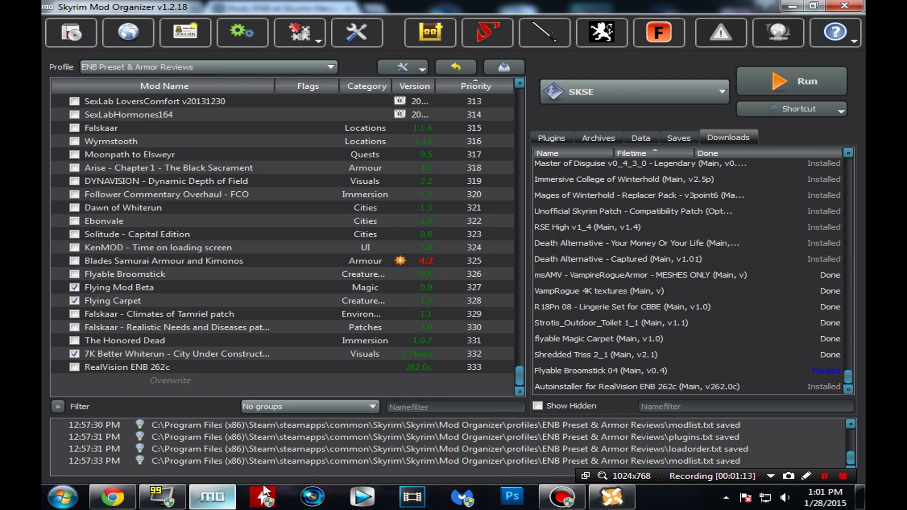
left_click(613, 501)
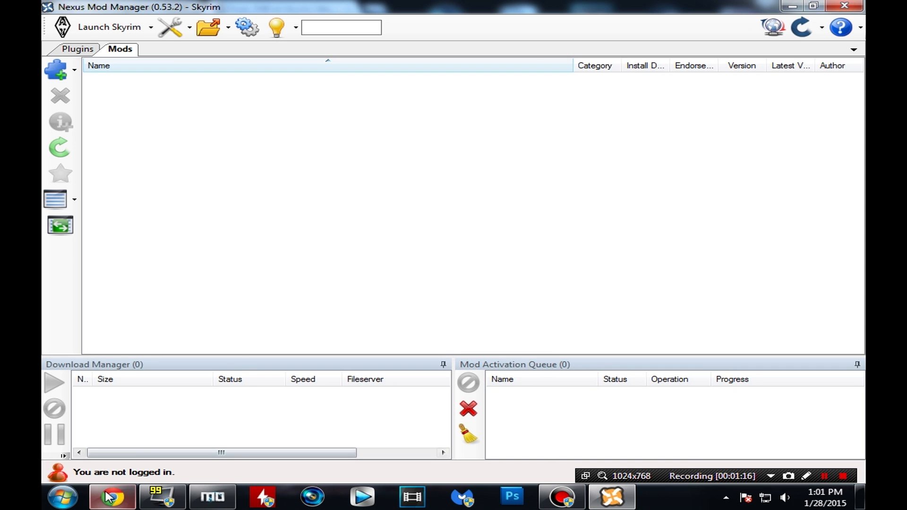
left_click(164, 370)
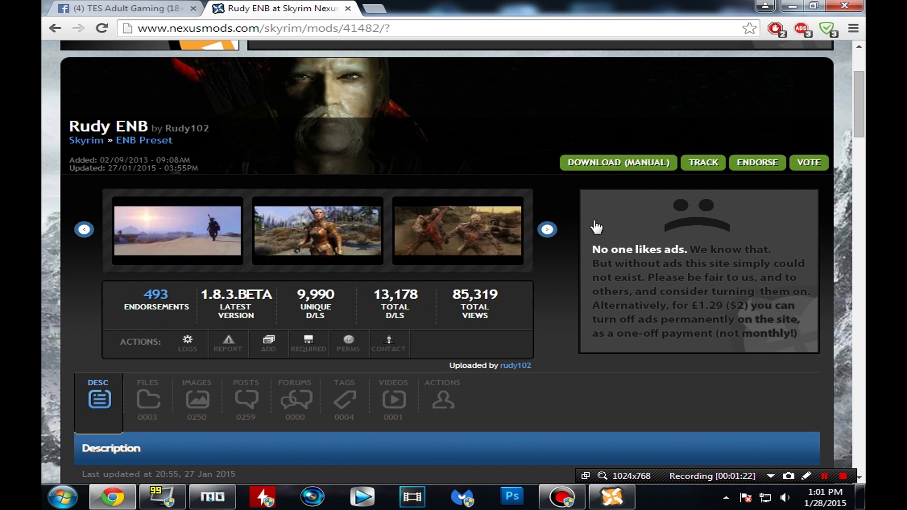
Read the Rudy ENB description, examining the required ENB binary version and the installation instructions
scroll(587, 316, "down", 3)
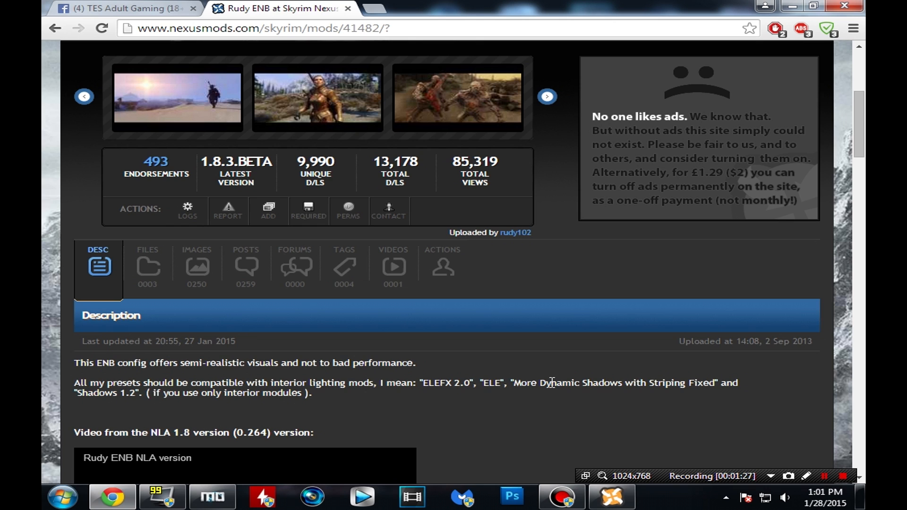
scroll(455, 411, "up", 2)
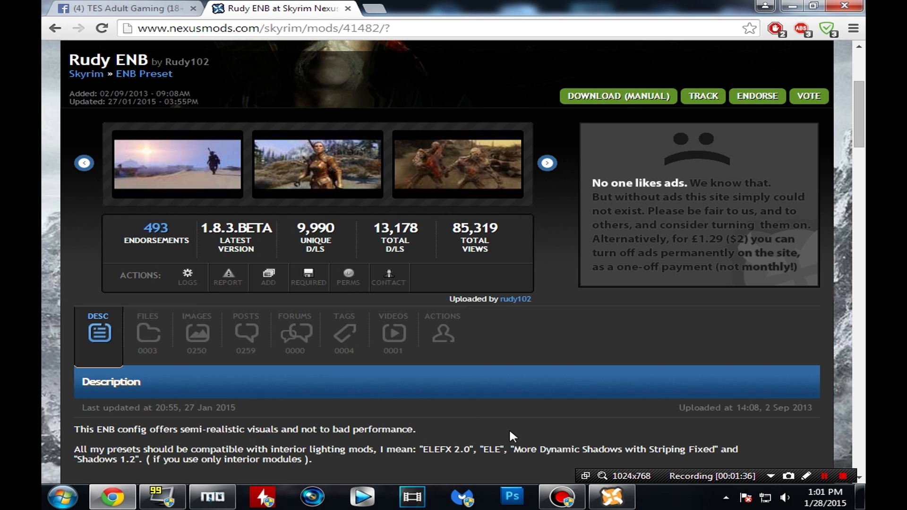
scroll(509, 431, "down", 3)
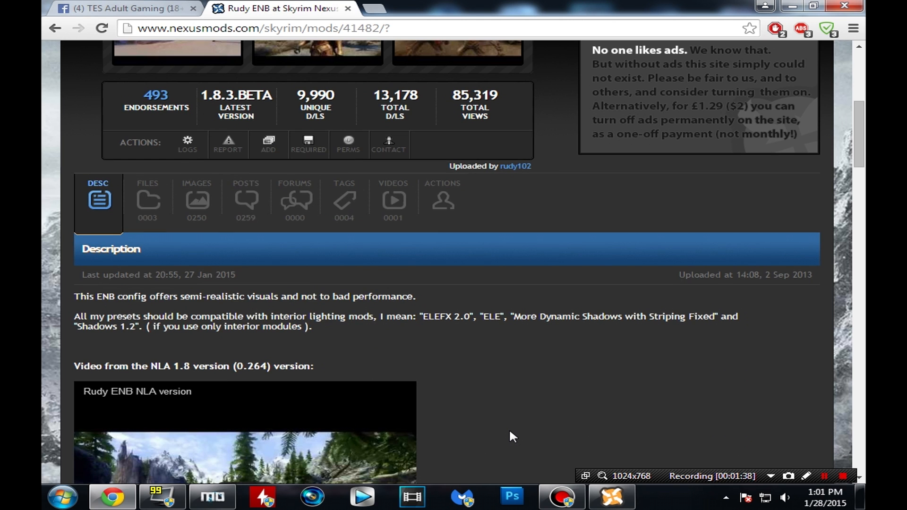
scroll(510, 431, "up", 3)
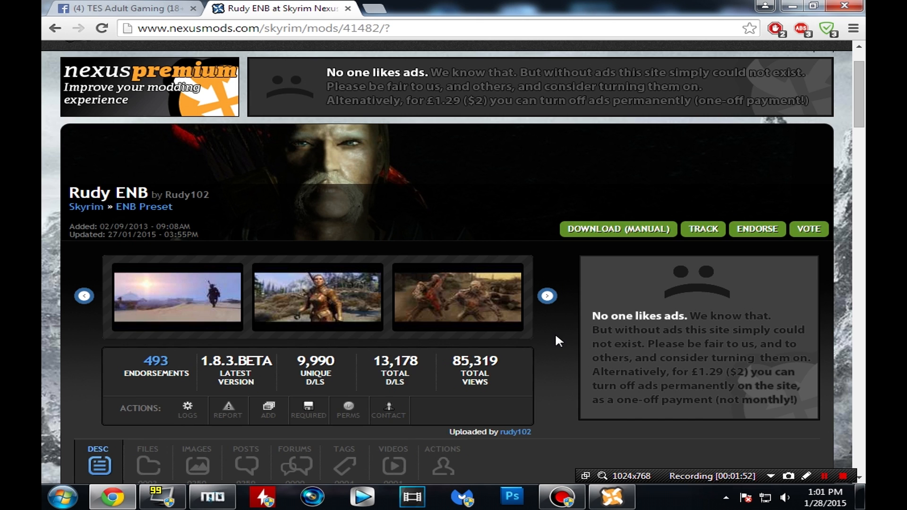
scroll(554, 308, "down", 3)
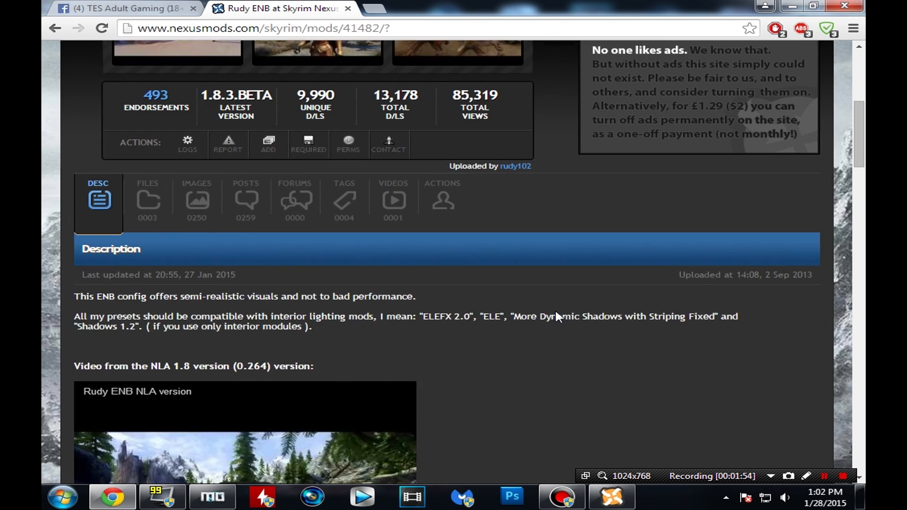
scroll(555, 308, "down", 12)
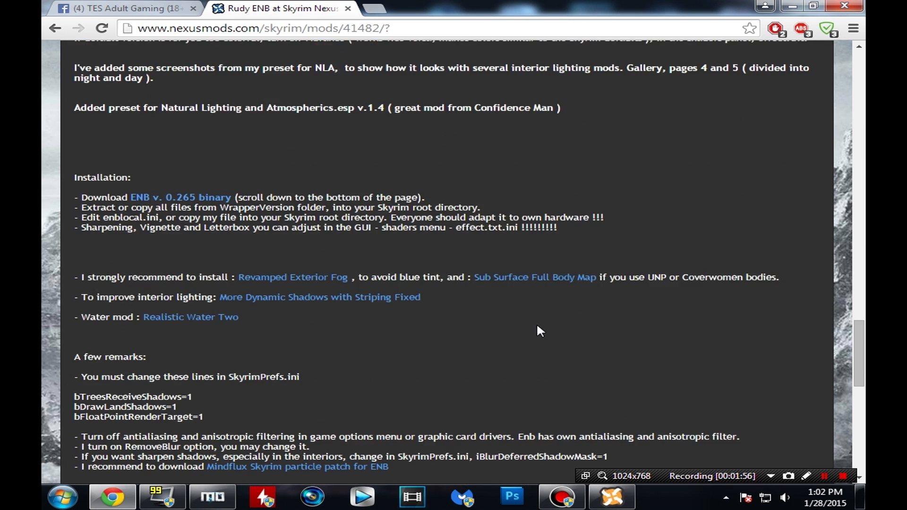
scroll(540, 331, "up", 3)
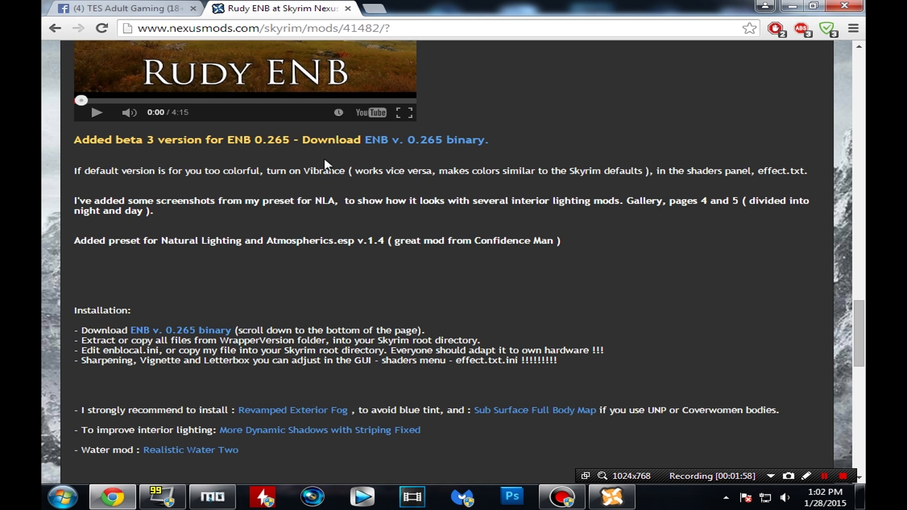
scroll(596, 294, "up", 1)
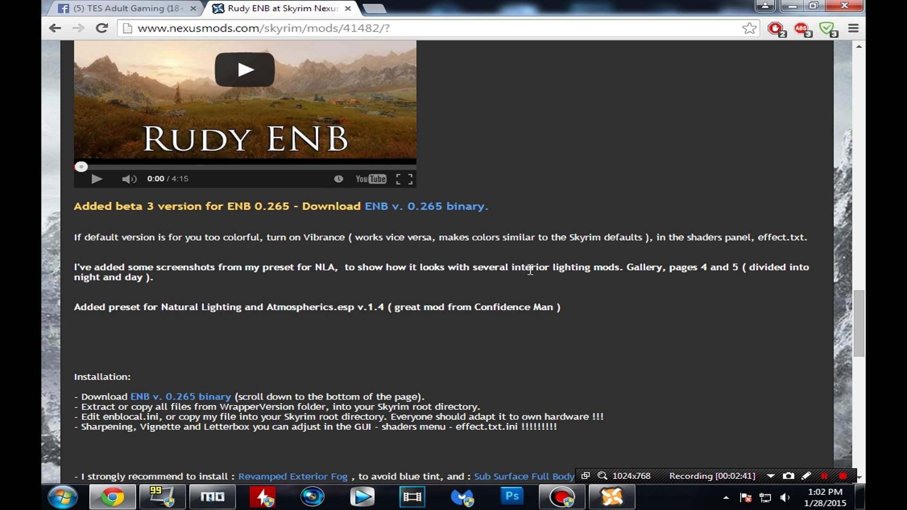
Open the ENB v. 0.265 binary link in a new tab and download the archive from the end of that page
right_click(392, 206)
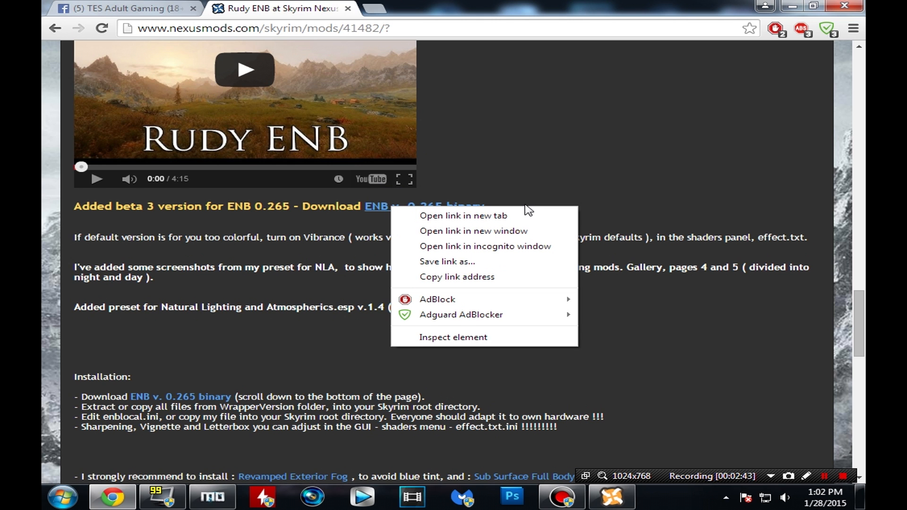
left_click(516, 216)
left_click(421, 5)
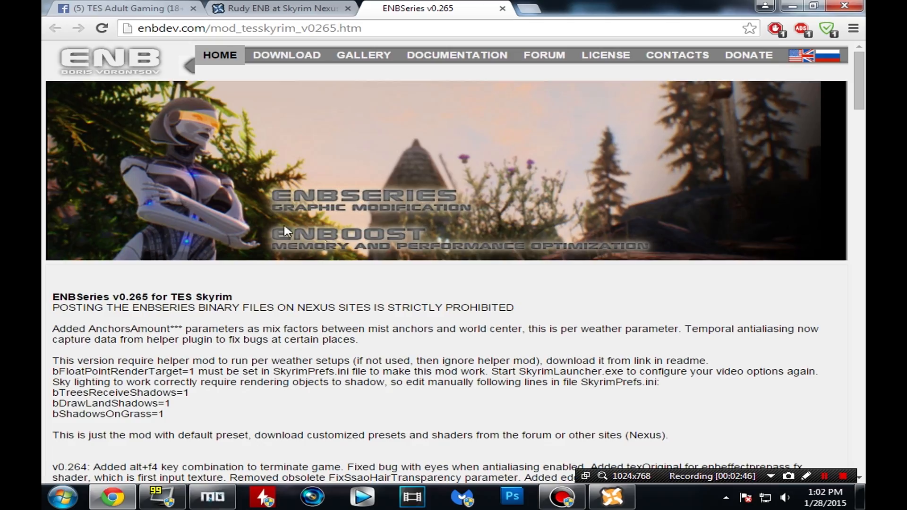
scroll(215, 316, "down", 15)
scroll(215, 316, "down", 20)
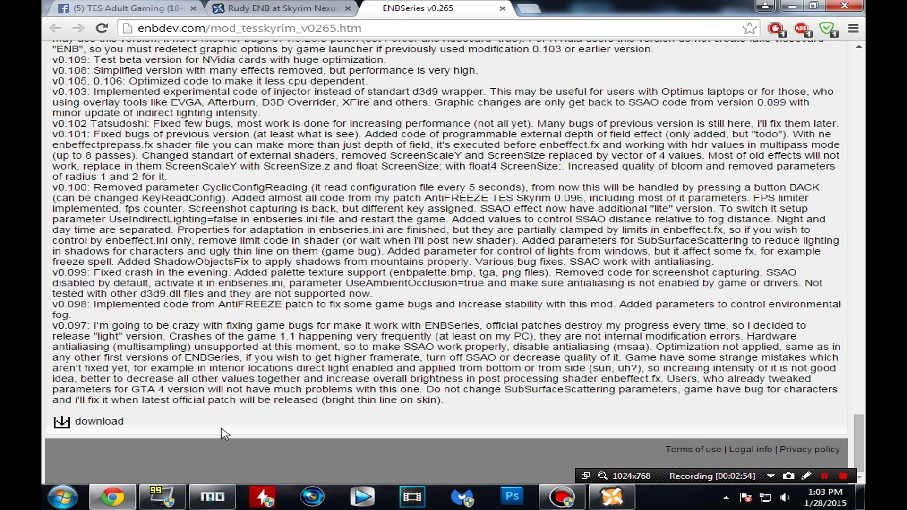
left_click(90, 421)
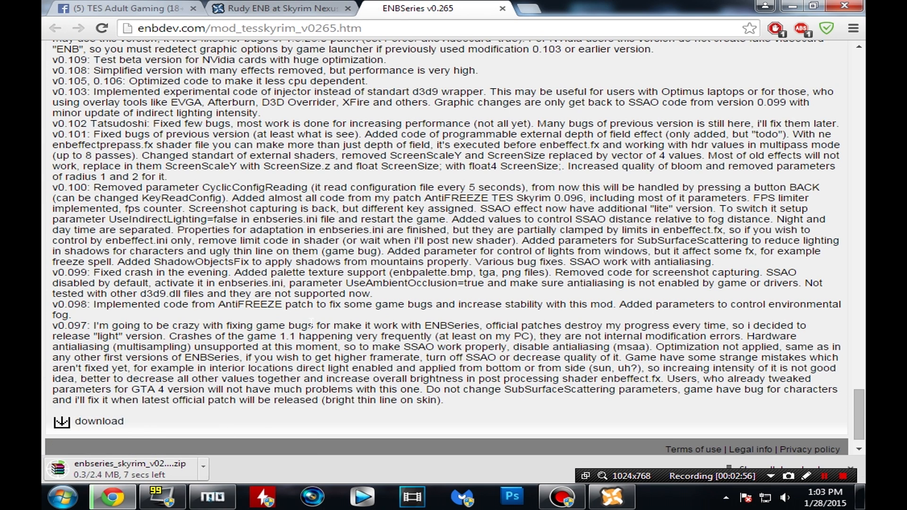
Open the downloaded ENBSeries archive in WinRAR and clear the browser and mod manager windows away to expose the desktop
left_click(158, 469)
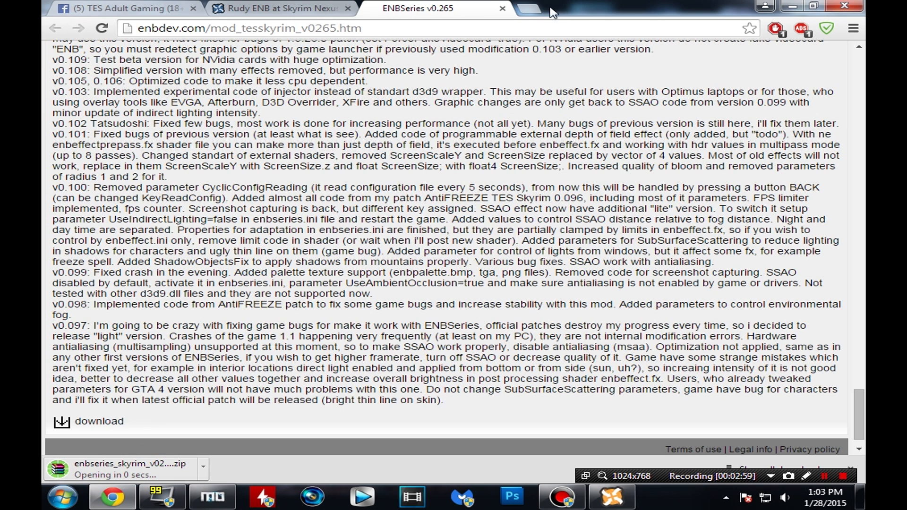
left_click(502, 8)
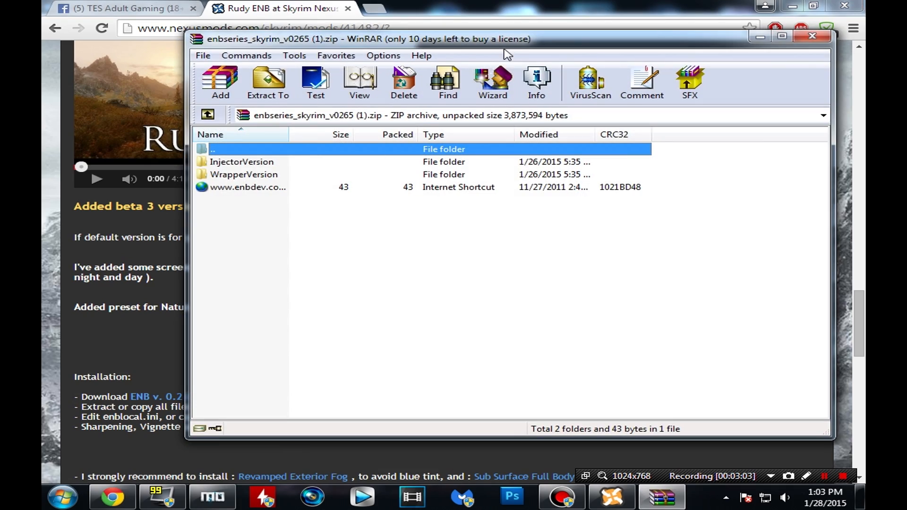
left_click(504, 46)
left_click_drag(506, 51, 491, 56)
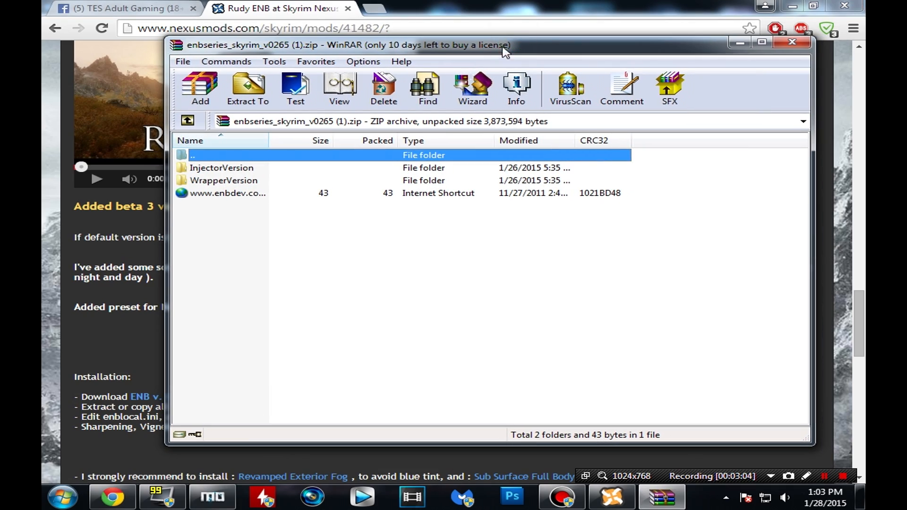
left_click(792, 7)
left_click(792, 6)
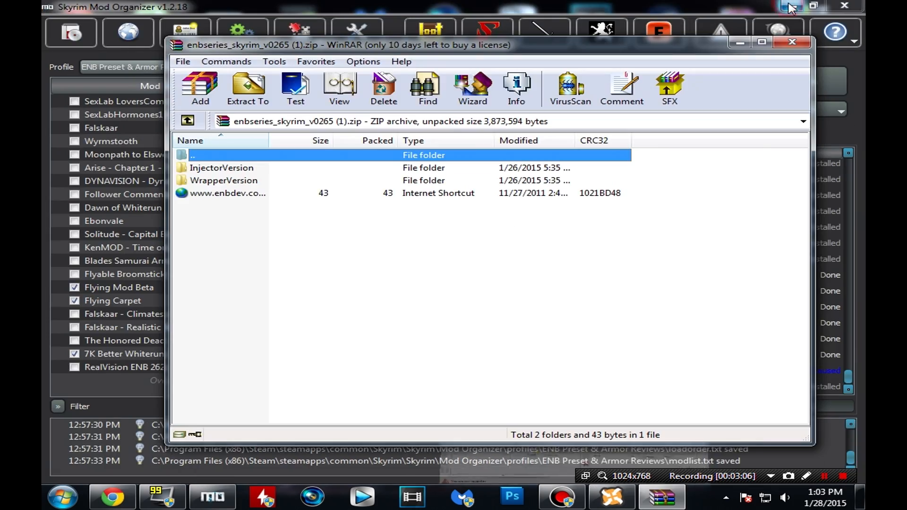
left_click(791, 7)
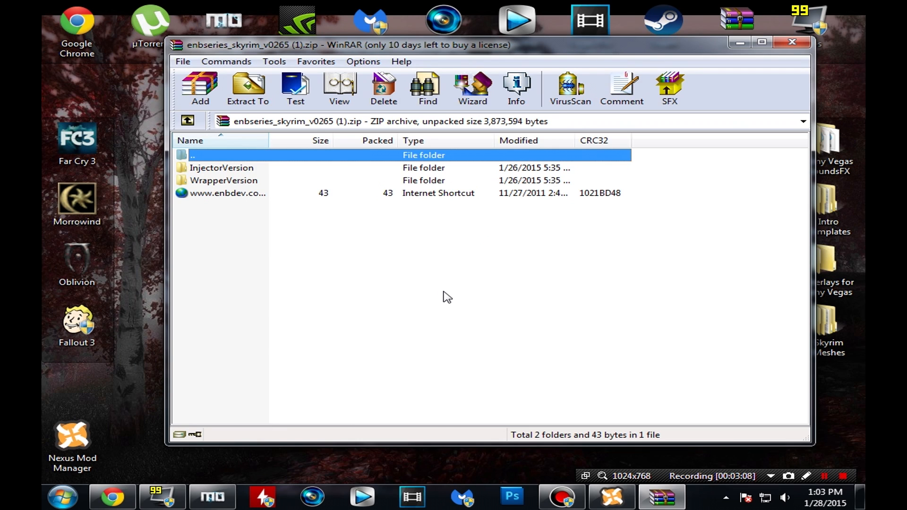
Copy enbseries_skyrim_v0265 (1).zip from the Downloads folder to the desktop and close WinRAR
key("BackSpace")
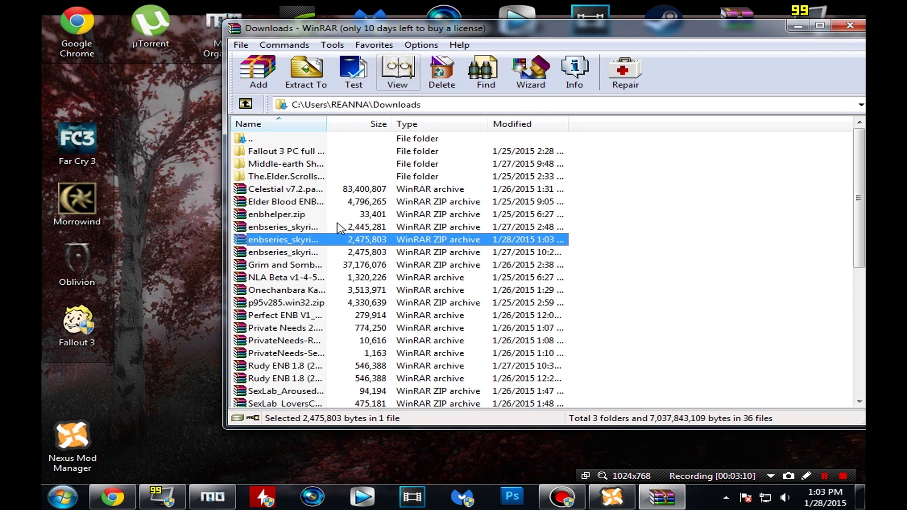
left_click_drag(351, 240, 191, 256)
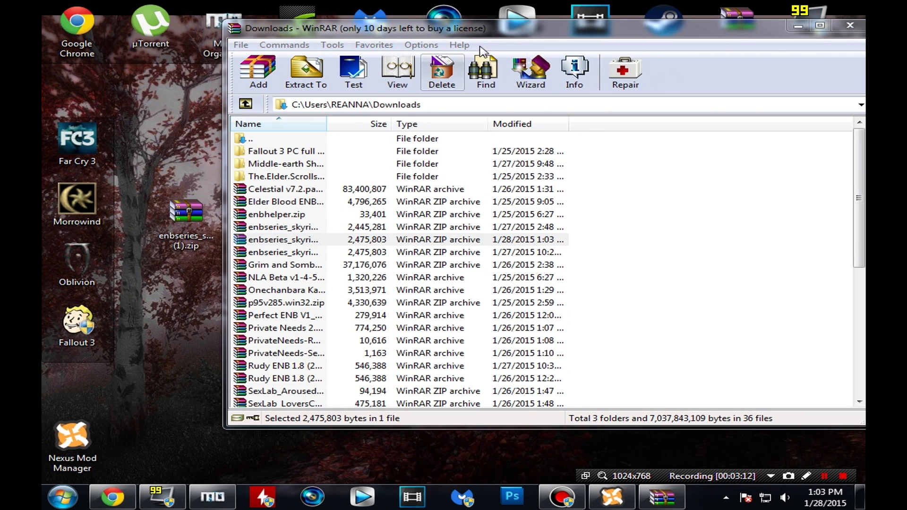
left_click(571, 285)
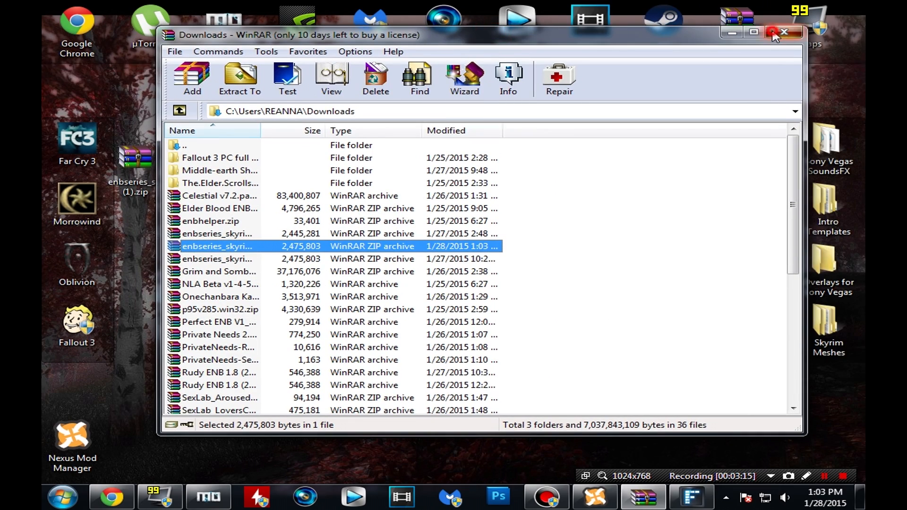
left_click(773, 33)
left_click(571, 286)
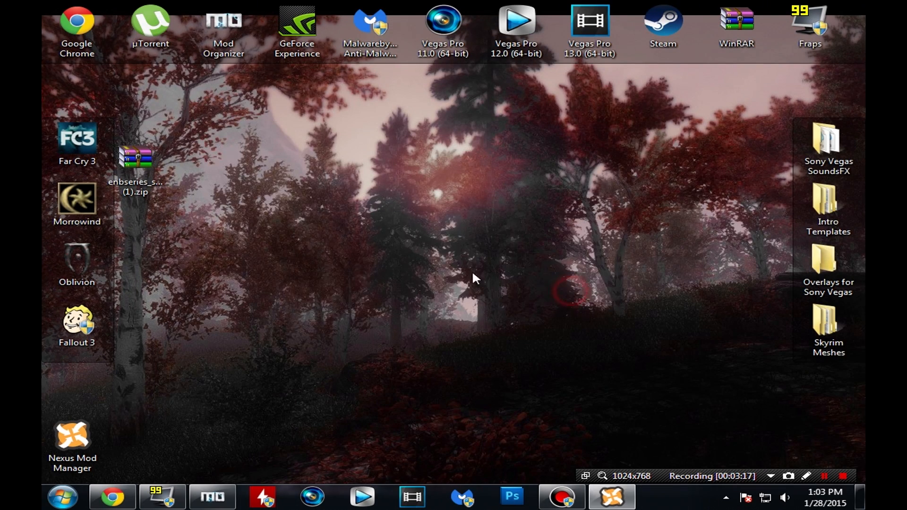
left_click(626, 136)
Extract the ENBSeries zip on the desktop into its own enbseries_skyrim_v0265 (1) folder
left_click_drag(141, 164, 137, 115)
right_click(137, 114)
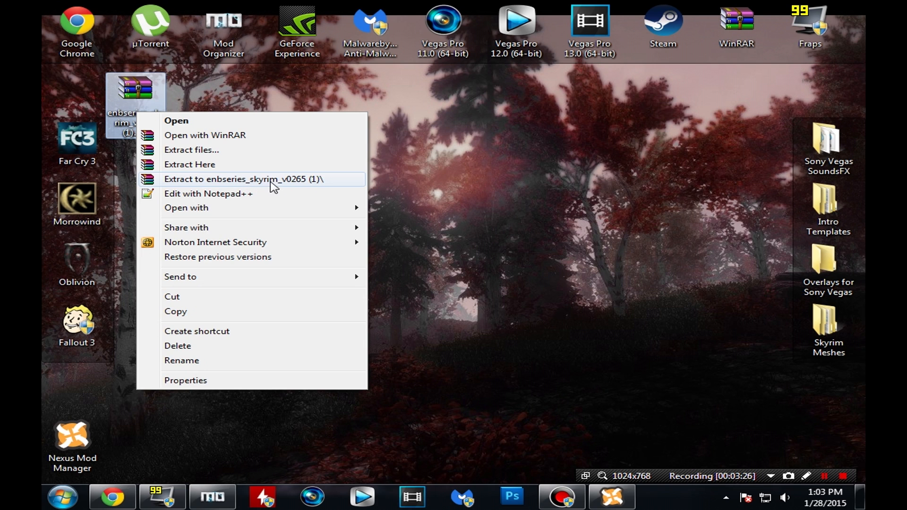
left_click(304, 184)
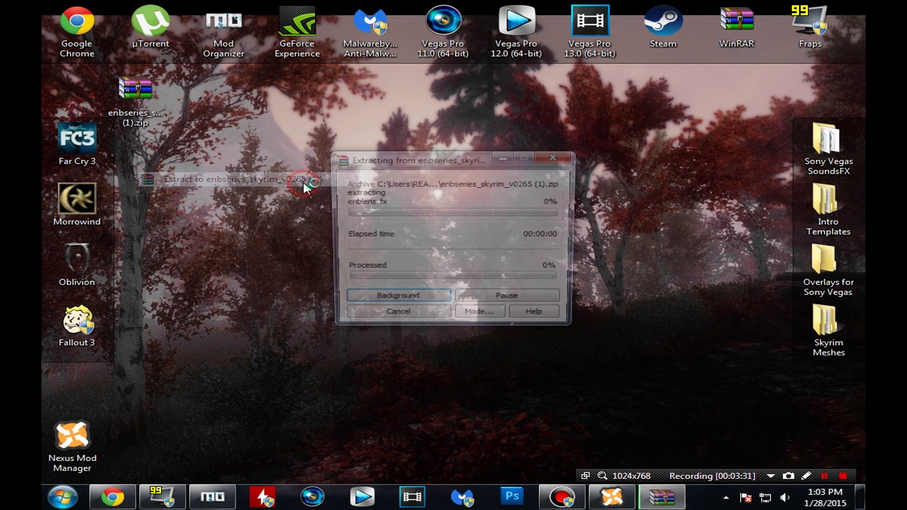
left_click(577, 289)
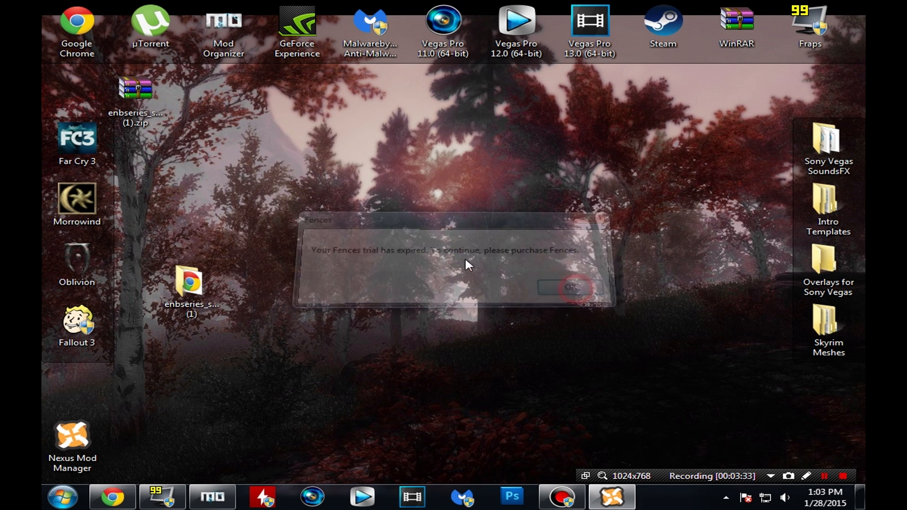
left_click(650, 134)
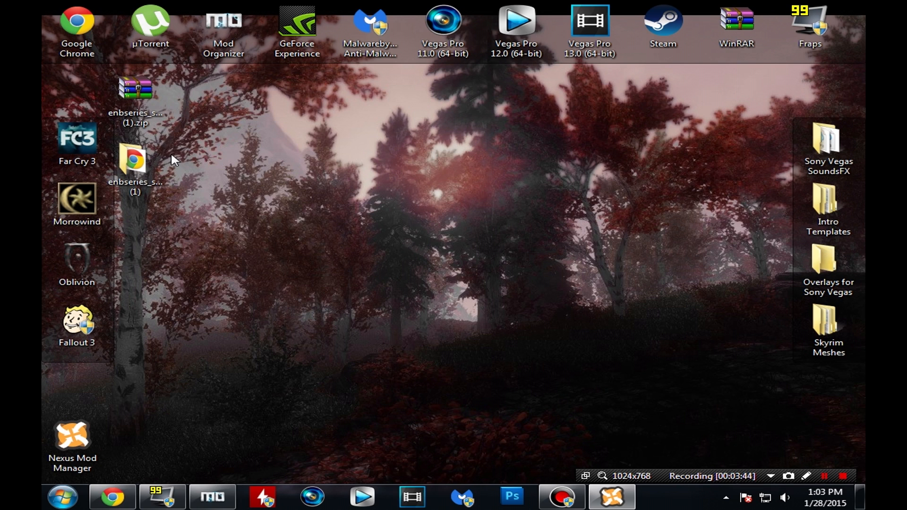
Delete the enbseries_skyrim_v0265 (1).zip archive from the desktop, keeping the extracted folder
left_click(138, 97)
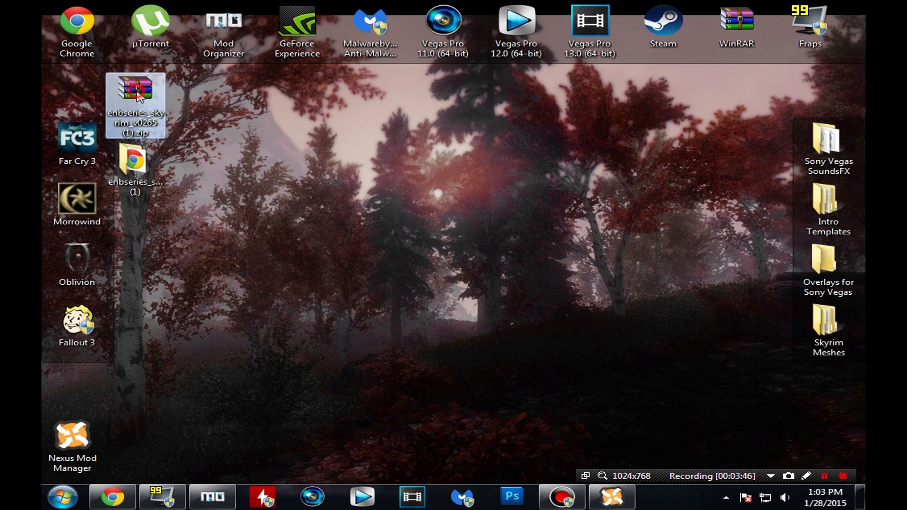
key("Delete")
key("Return")
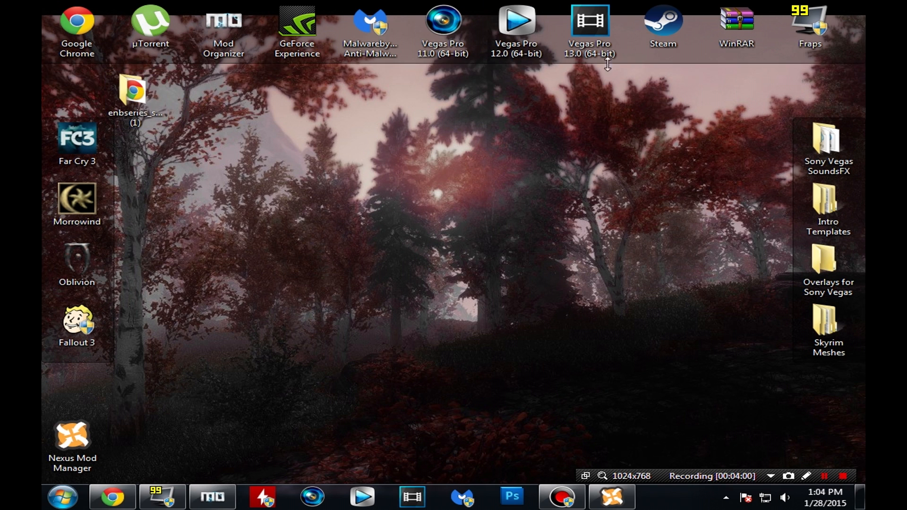
Read the installation instructions on the Rudy ENB mod page in Chrome, then minimize the browser
left_click(113, 496)
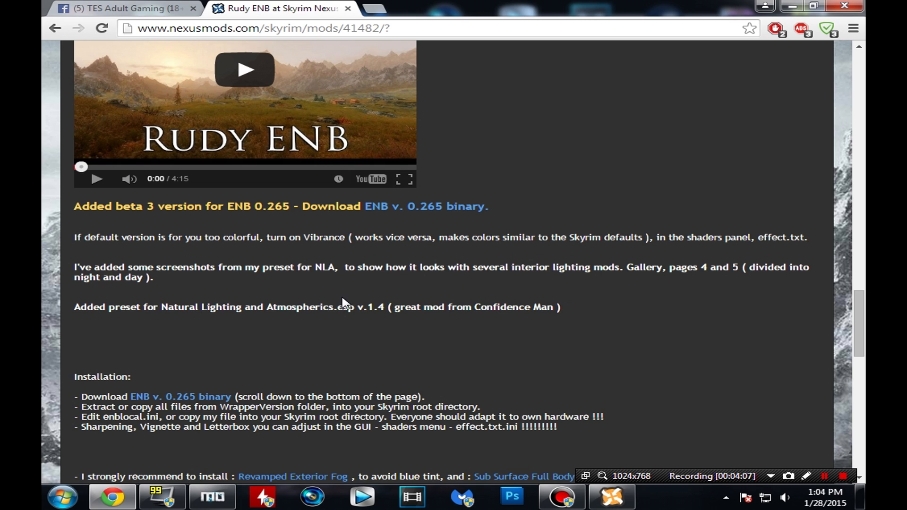
scroll(335, 329, "down", 1)
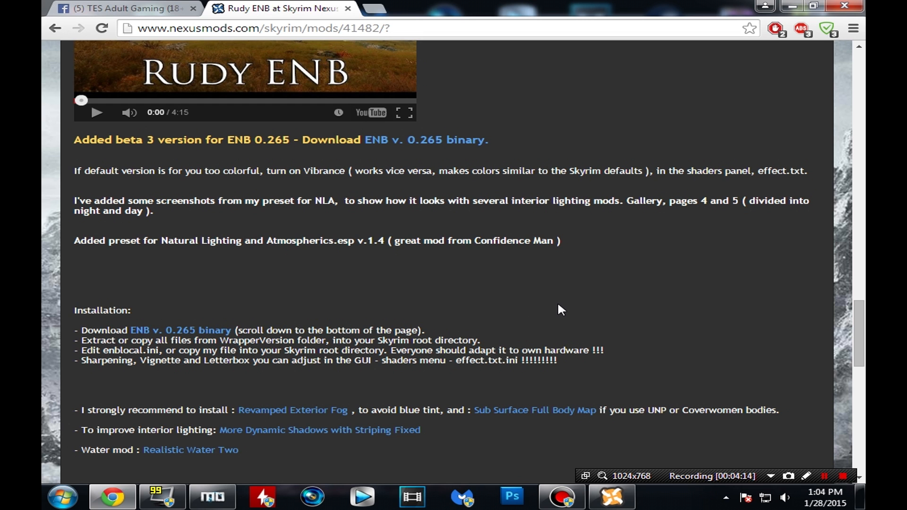
left_click(792, 5)
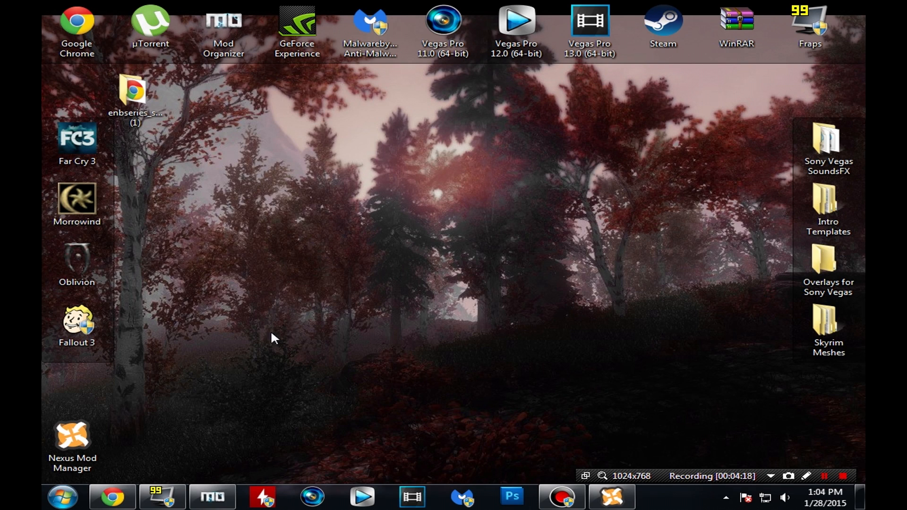
Open the Skyrim root folder at C:\Program Files (x86)\Steam\steamapps\common\Skyrim in Windows Explorer
left_click(61, 497)
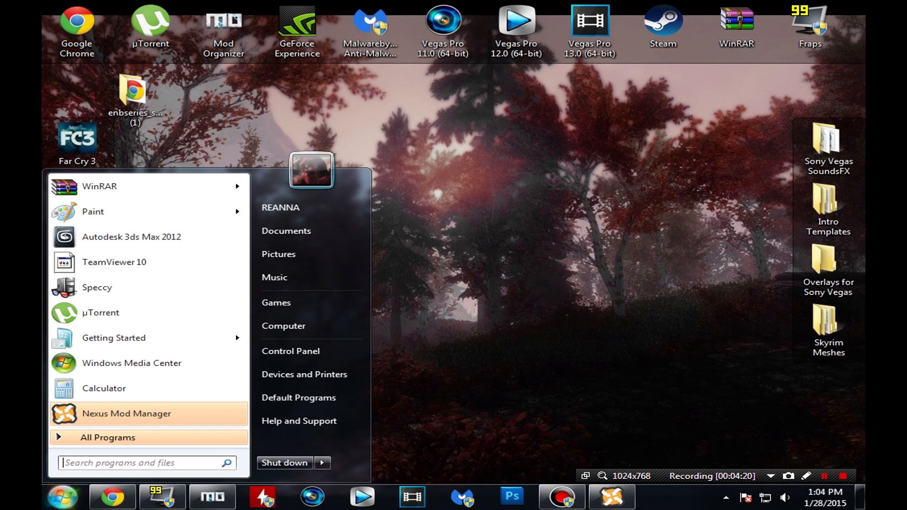
left_click(283, 326)
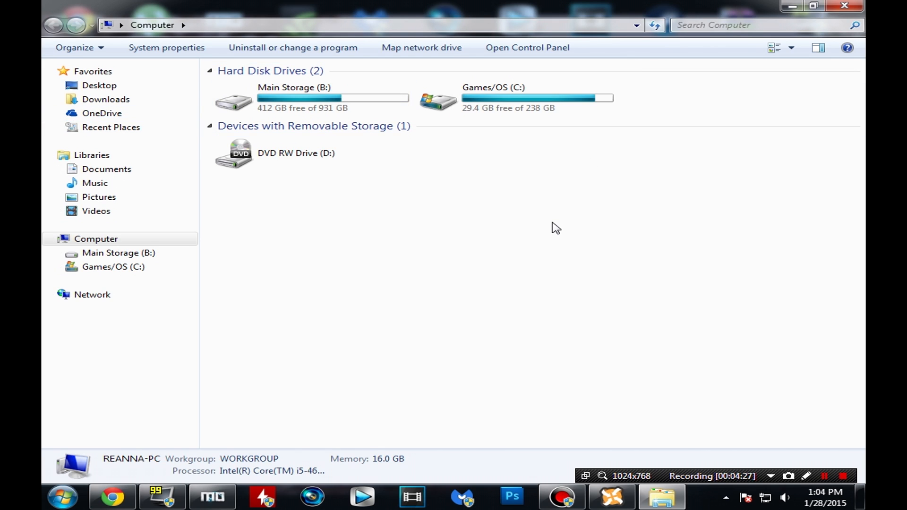
double_click(487, 103)
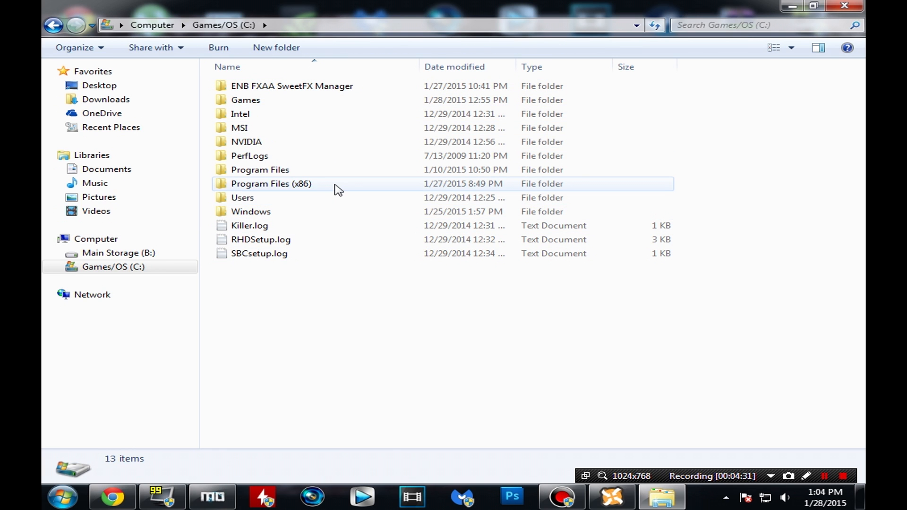
double_click(334, 186)
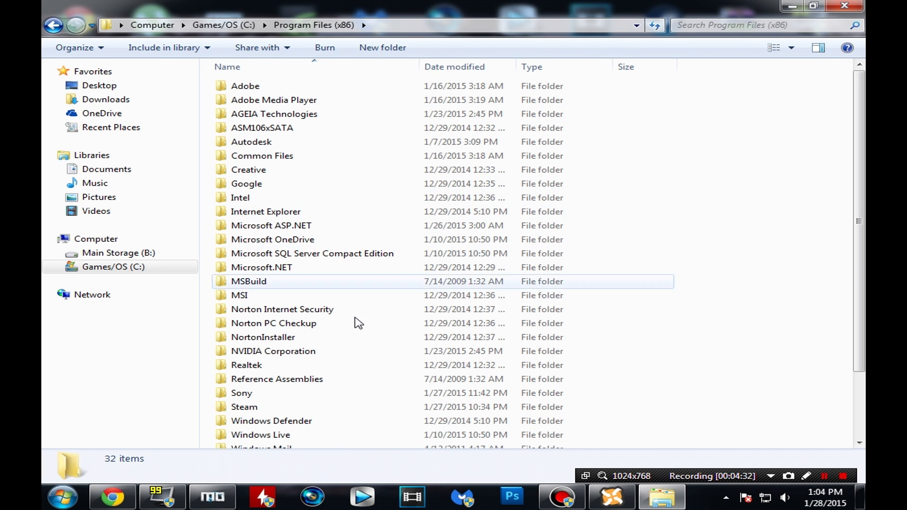
double_click(289, 407)
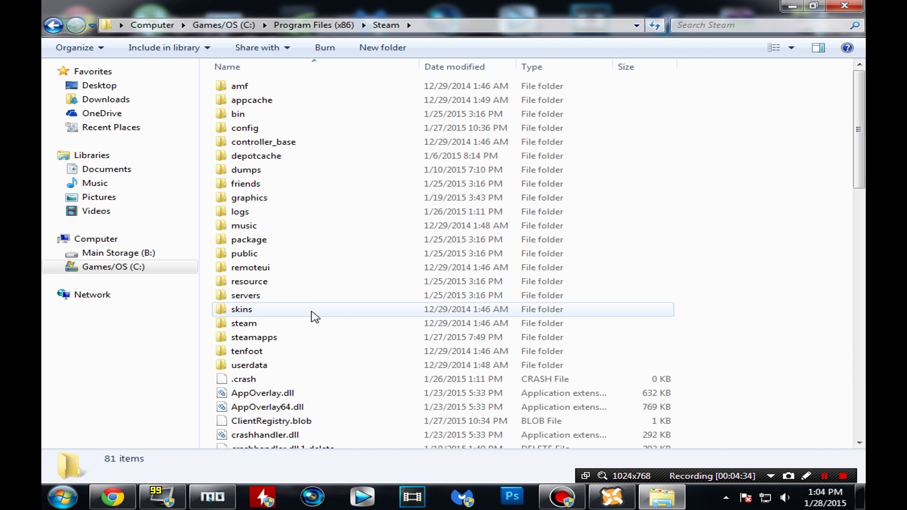
double_click(280, 338)
double_click(287, 88)
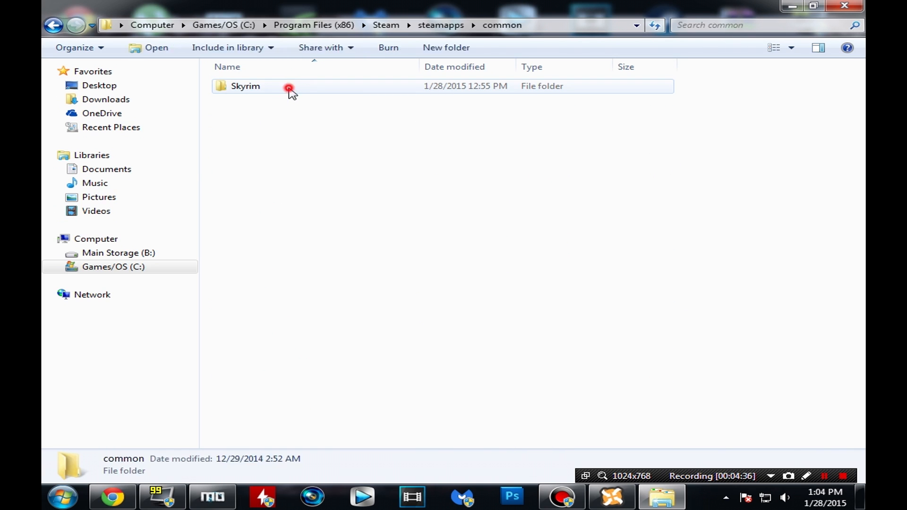
double_click(362, 90)
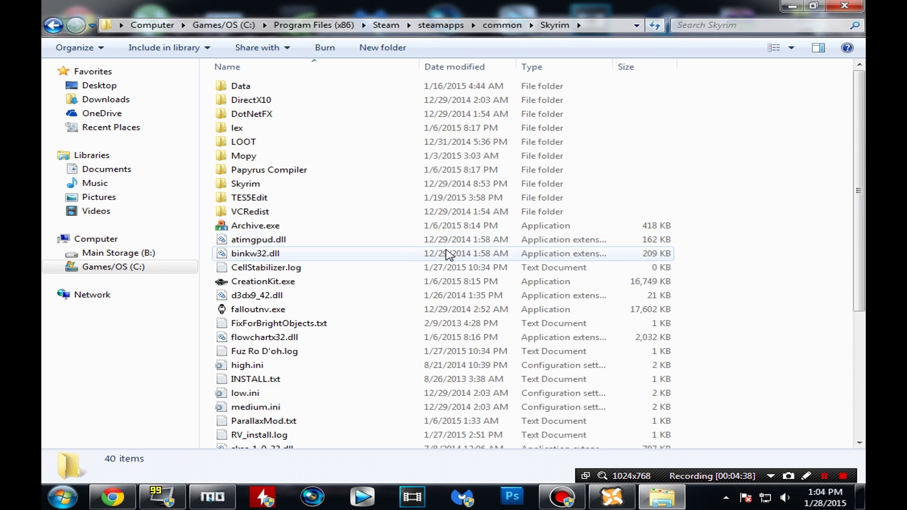
Look through the Skyrim root folder and its Data subfolder, and return to the root folder
scroll(449, 255, "down", 4)
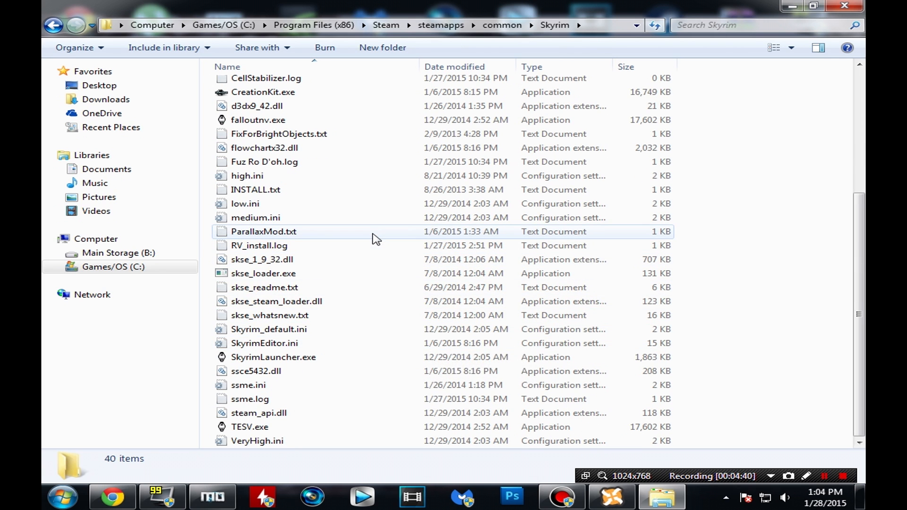
scroll(363, 346, "up", 5)
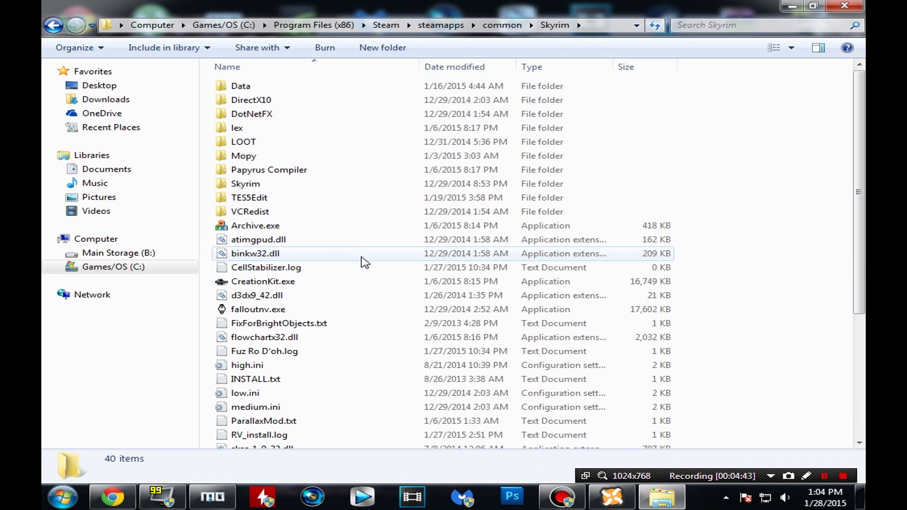
double_click(275, 88)
scroll(364, 257, "down", 3)
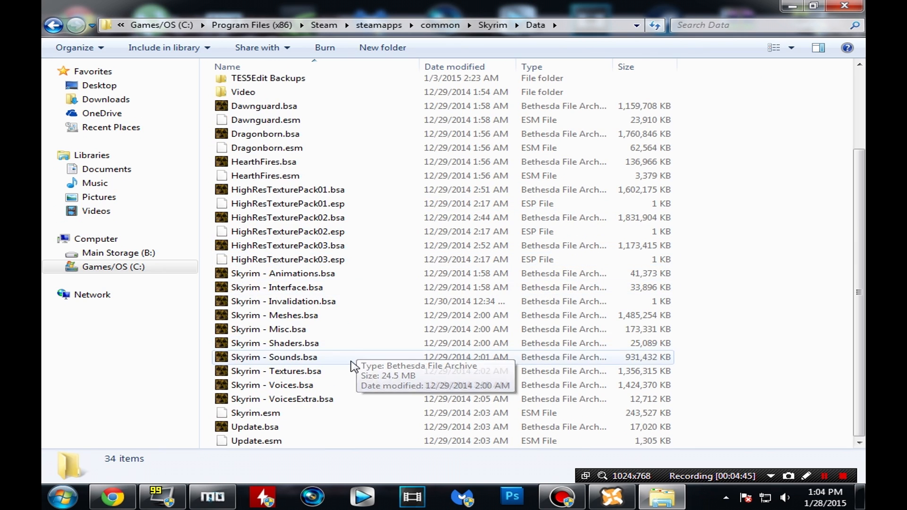
scroll(353, 362, "up", 3)
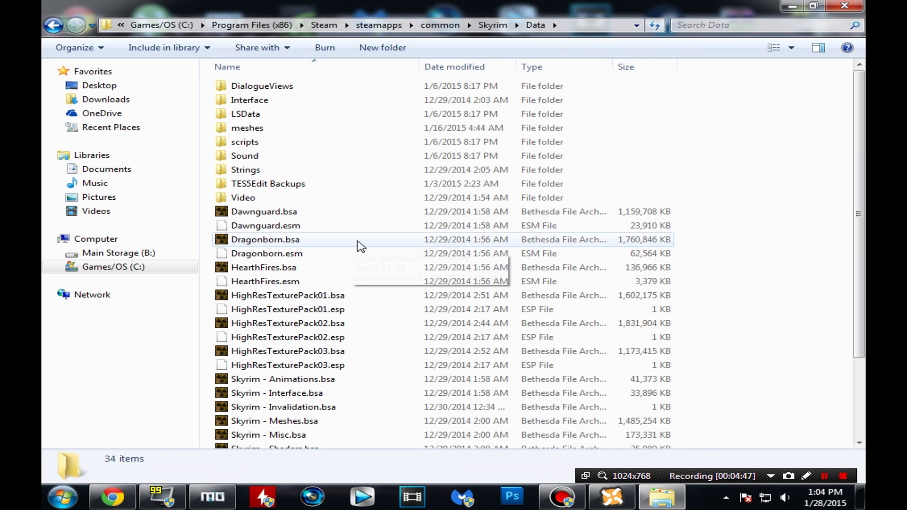
scroll(321, 199, "down", 3)
scroll(344, 368, "up", 2)
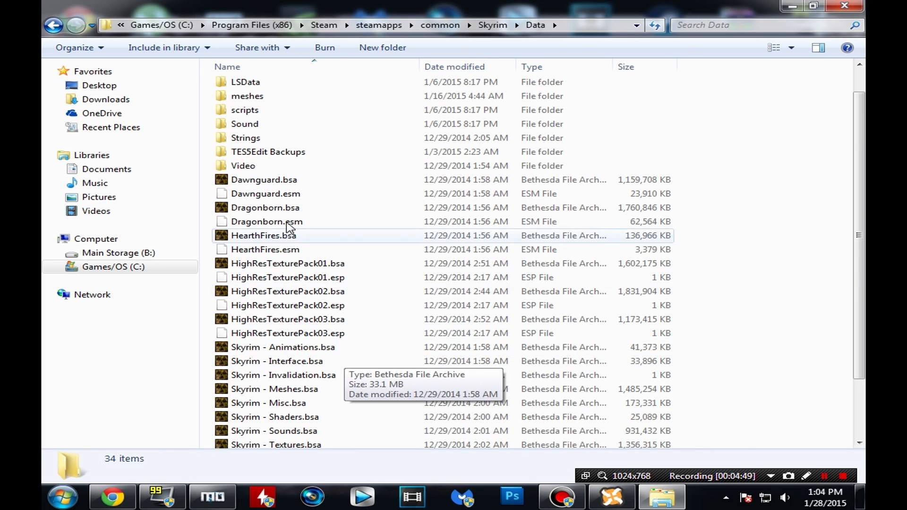
scroll(312, 338, "down", 2)
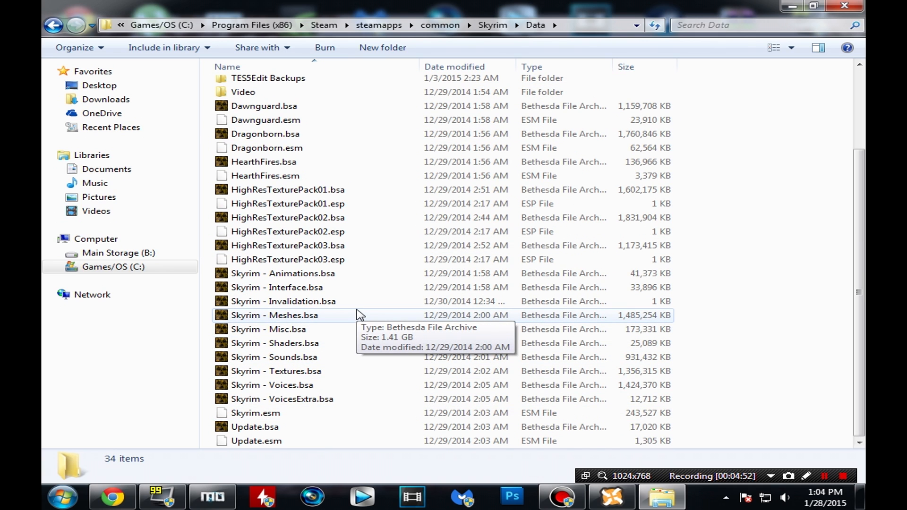
scroll(359, 314, "up", 2)
key("BackSpace")
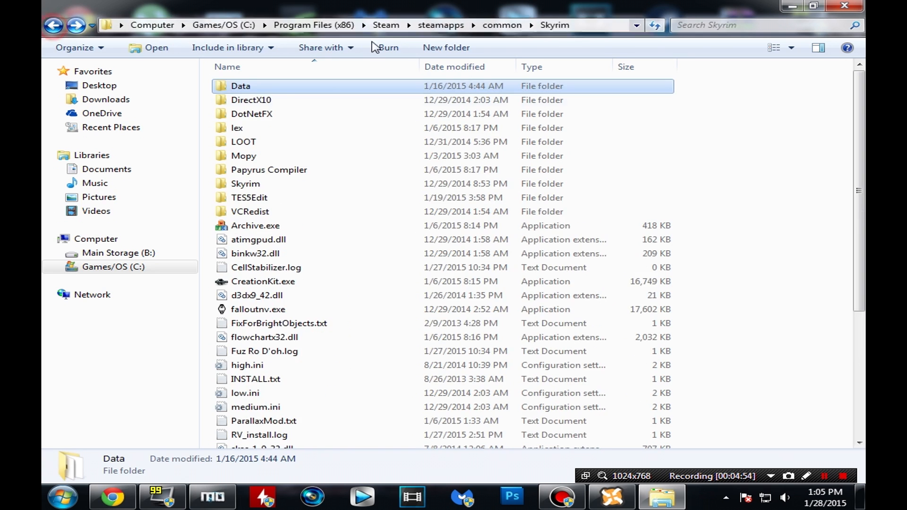
Examine the files in the Skyrim root folder, locating TESV.exe and selecting SkyrimLauncher.exe to identify the game directory
scroll(361, 261, "down", 4)
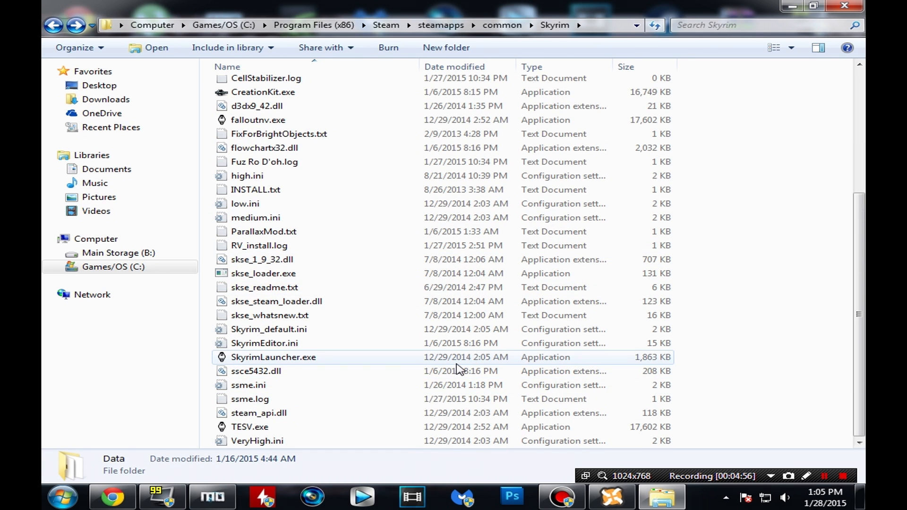
scroll(458, 369, "up", 5)
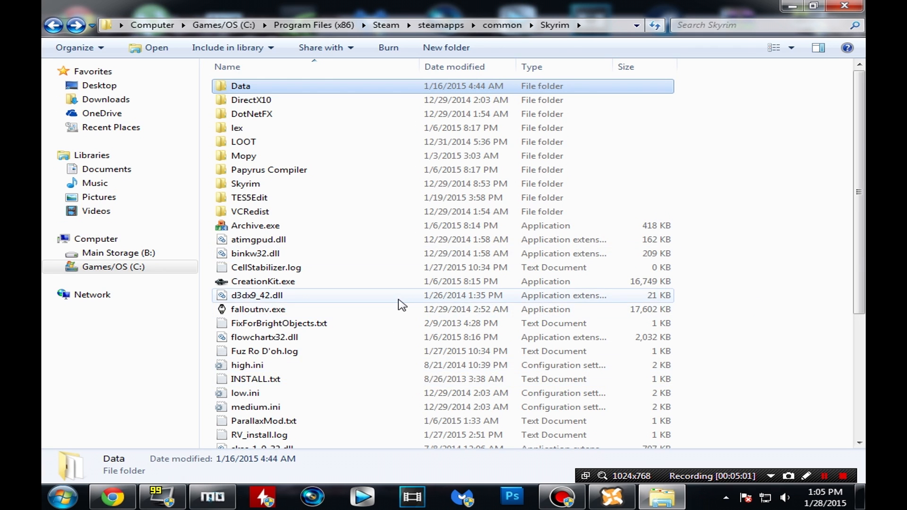
scroll(401, 304, "down", 3)
scroll(401, 304, "down", 2)
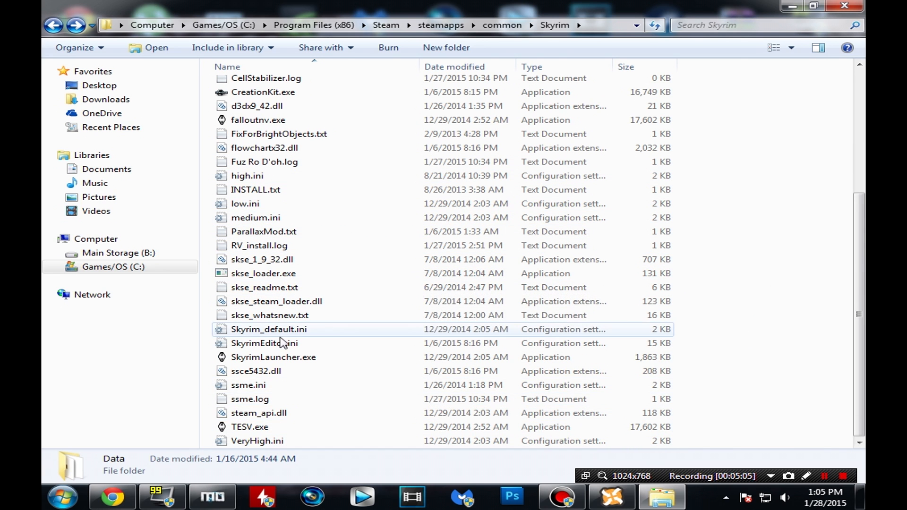
left_click(261, 430)
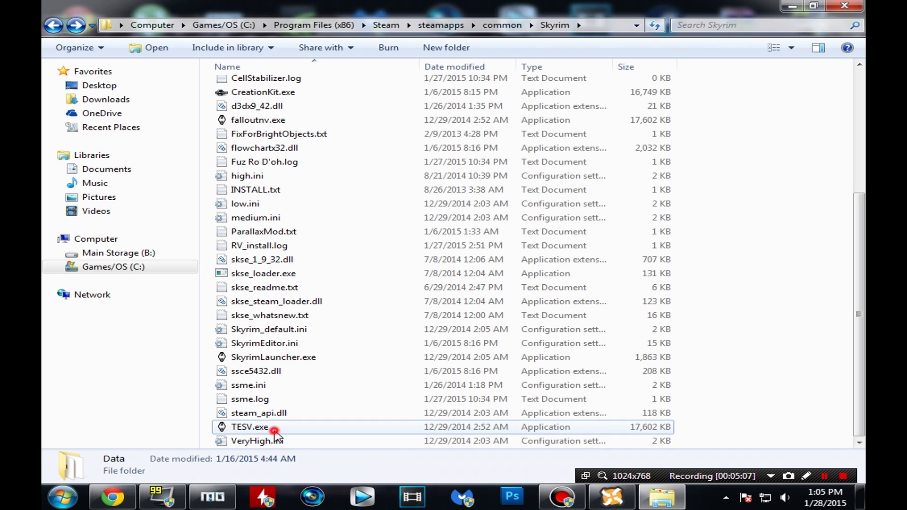
left_click(332, 360)
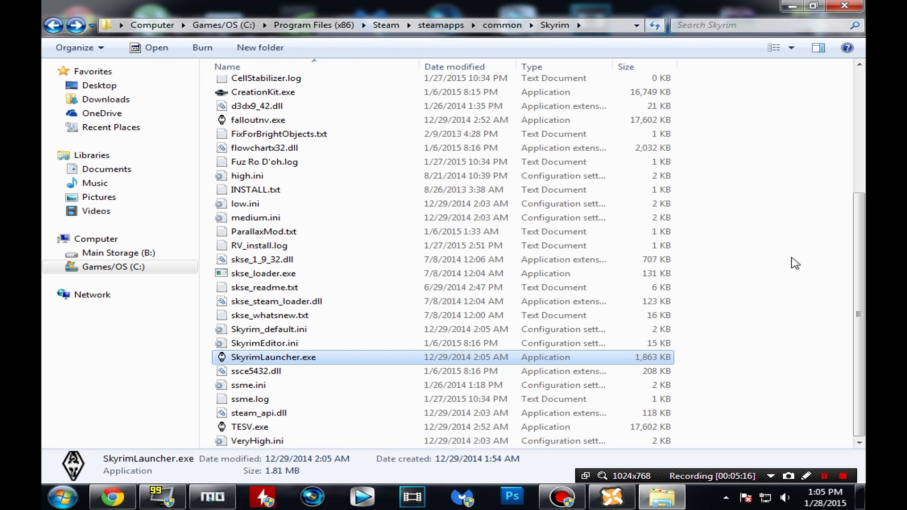
left_click(795, 263)
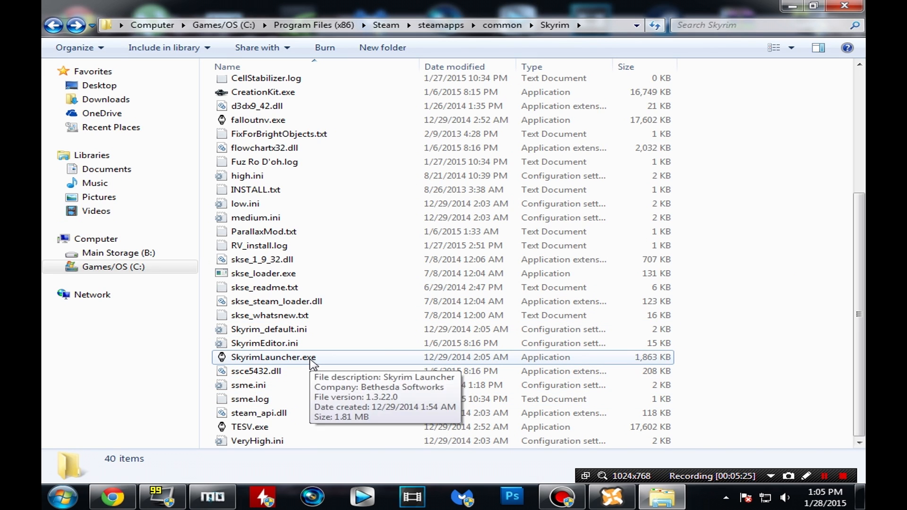
left_click(314, 362)
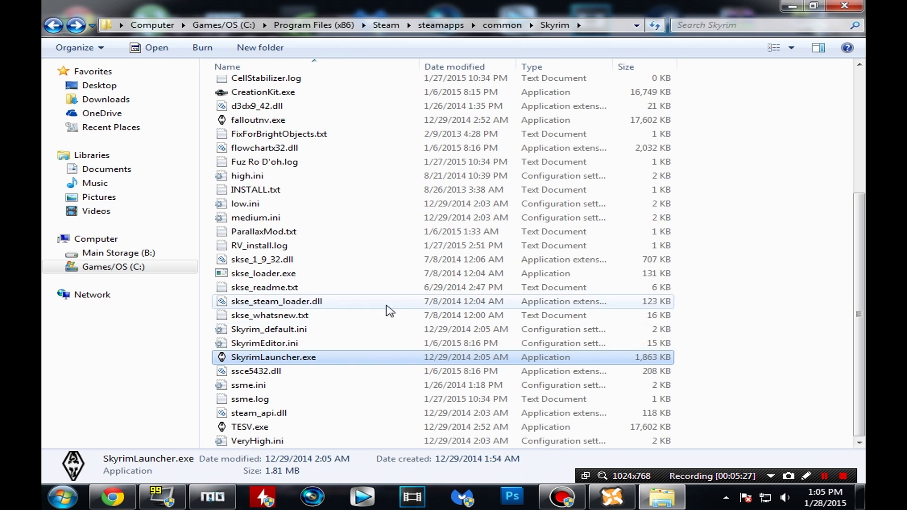
scroll(310, 358, "up", 3)
scroll(314, 363, "down", 3)
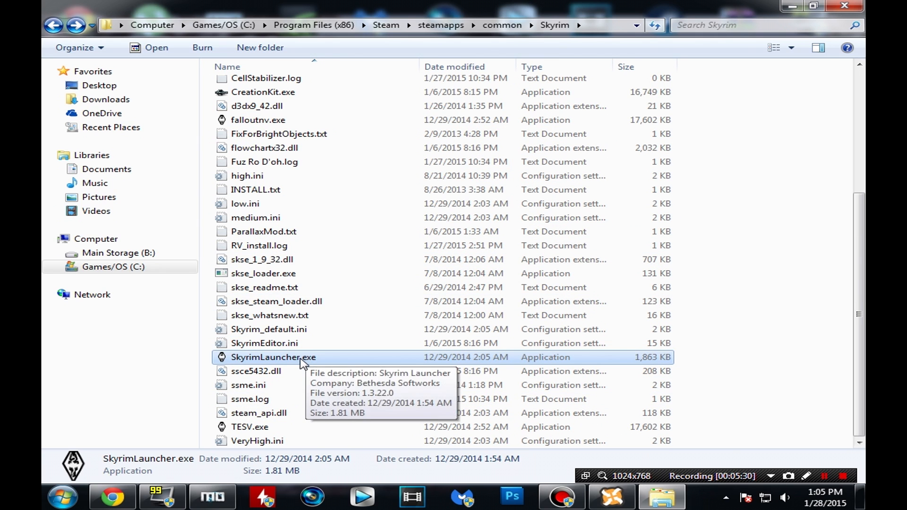
scroll(374, 358, "up", 4)
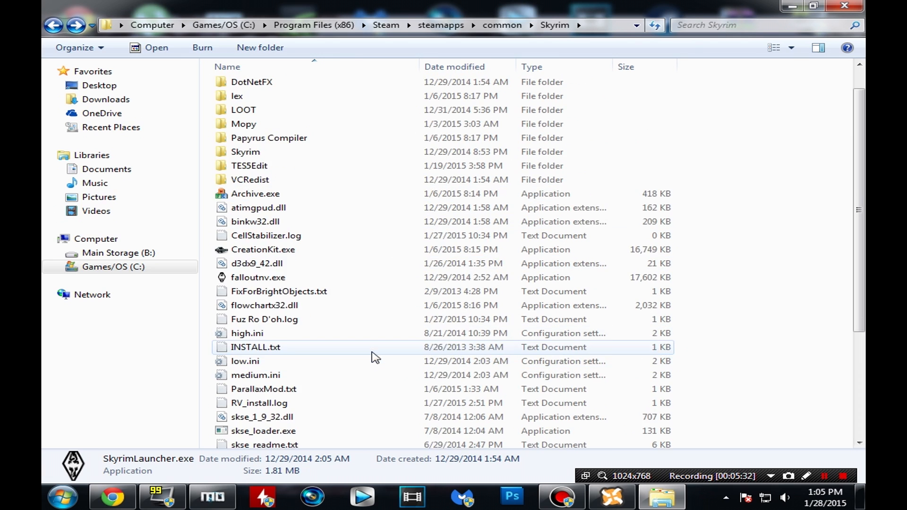
scroll(307, 189, "up", 1)
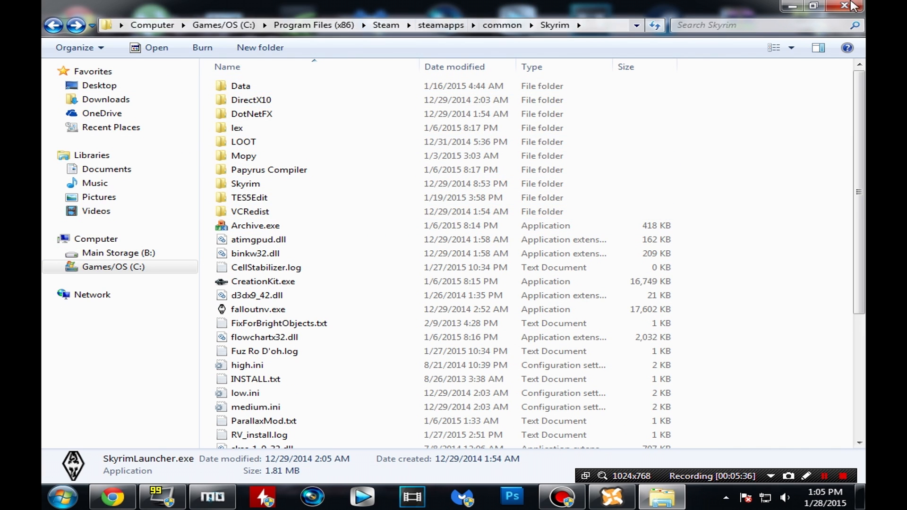
Restore the Skyrim folder window to a smaller size over the desktop and request the Fallout 3 shortcut's file location
left_click_drag(524, 7, 610, 18)
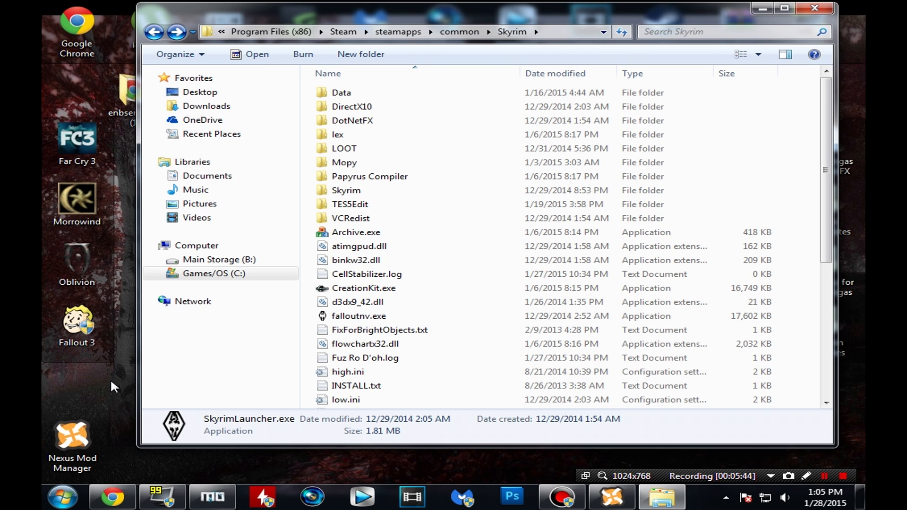
right_click(73, 326)
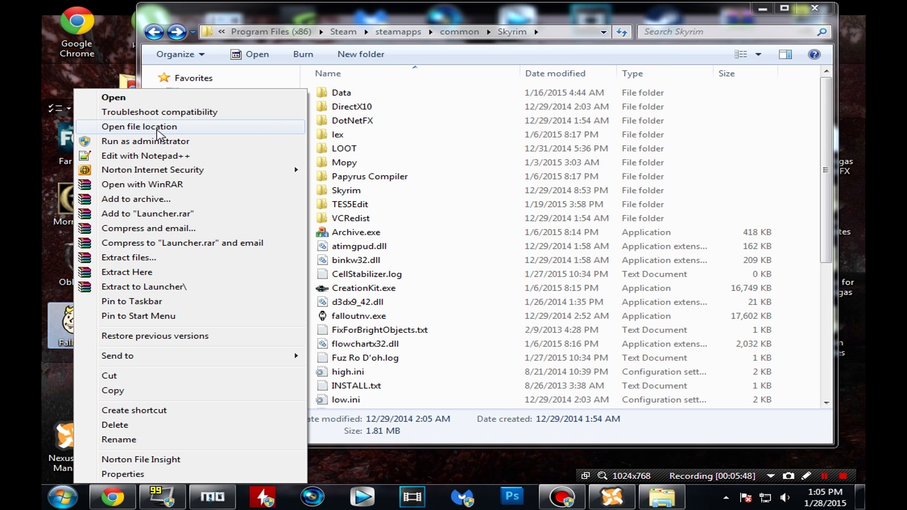
left_click(157, 127)
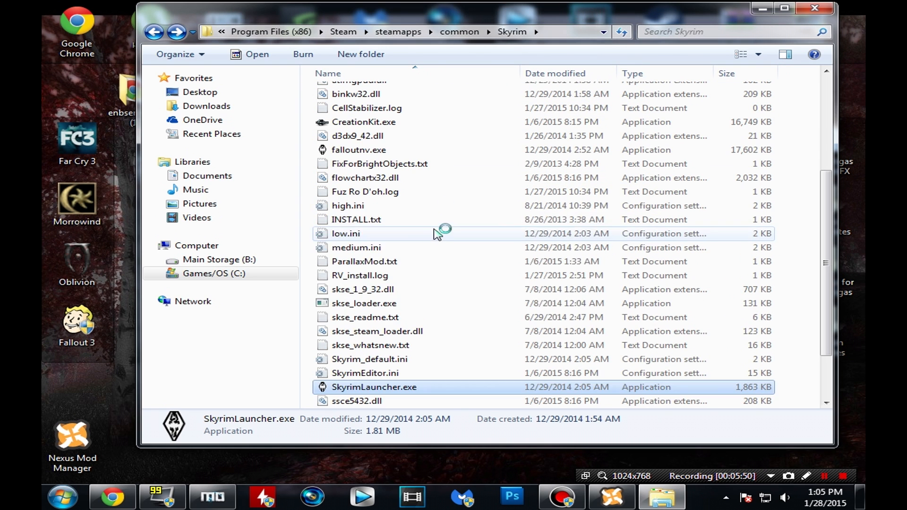
left_click(575, 287)
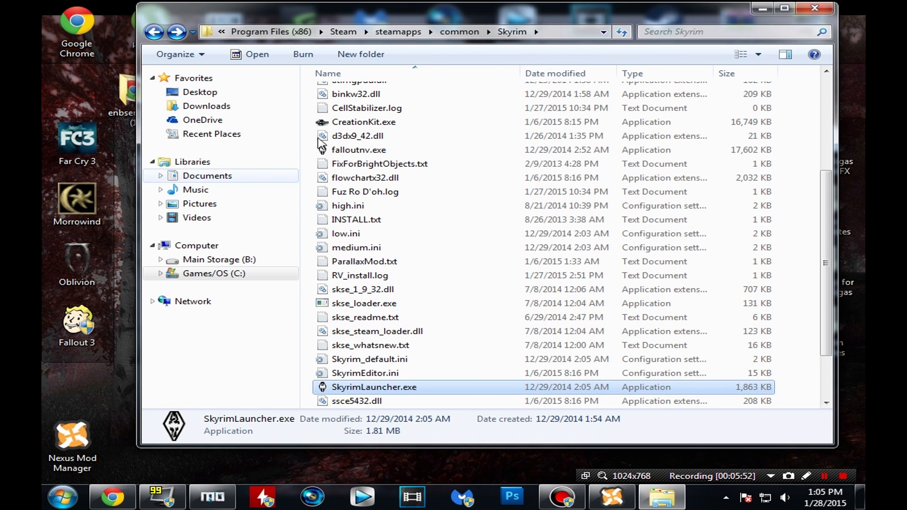
left_click(643, 139)
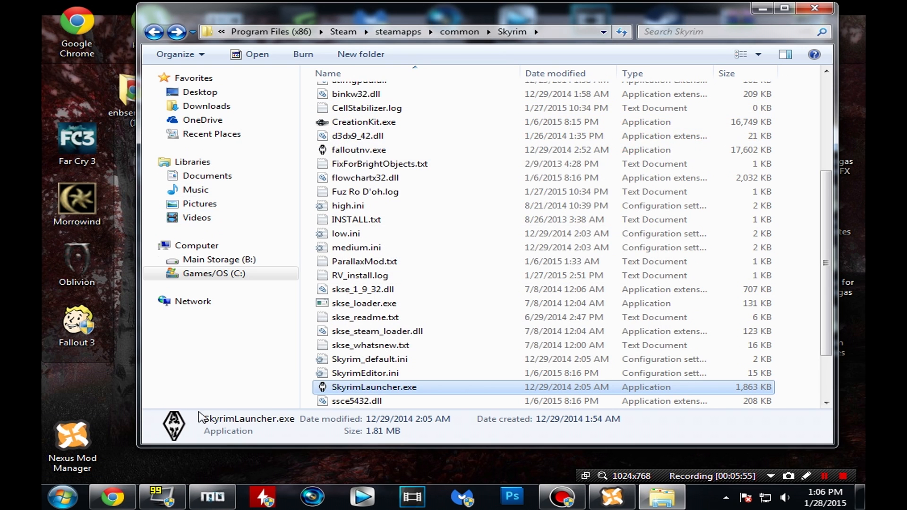
Recheck the Rudy ENB page's instructions for the WrapperVersion files and enblocal.ini, and return to the Skyrim folder window
left_click(112, 497)
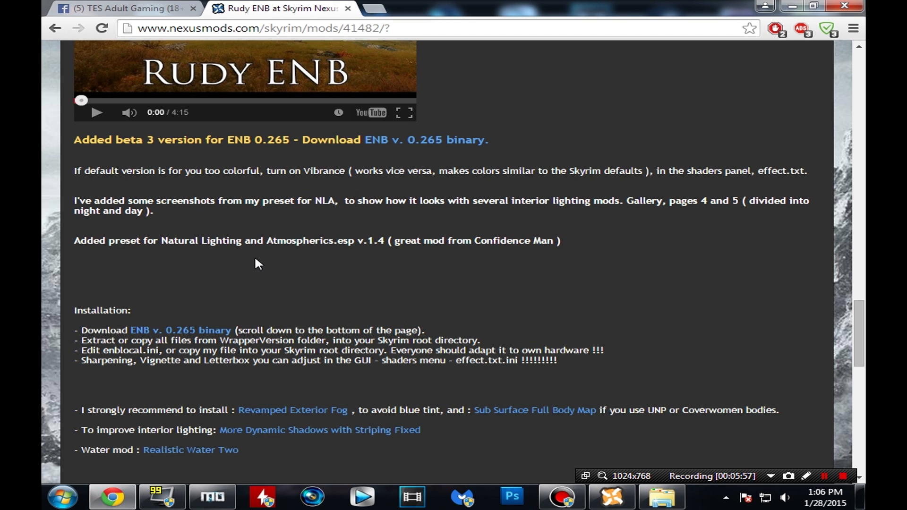
scroll(265, 258, "down", 1)
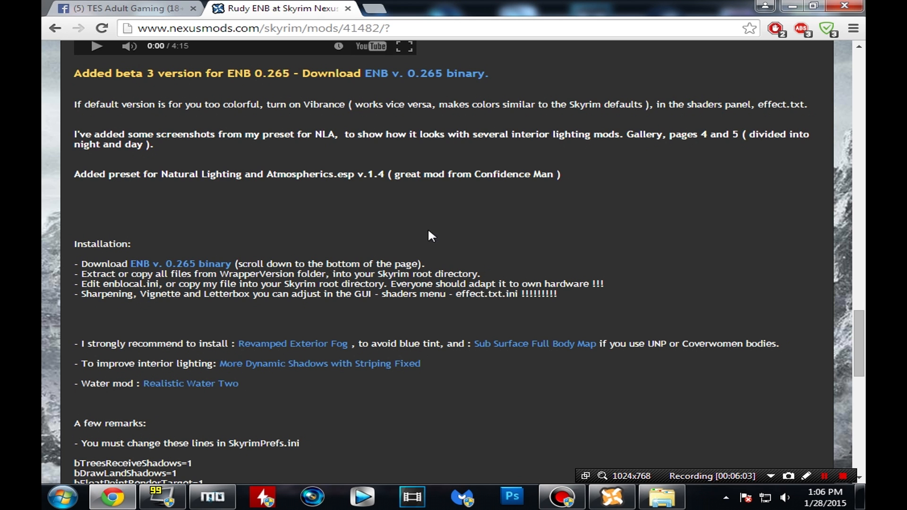
left_click(795, 6)
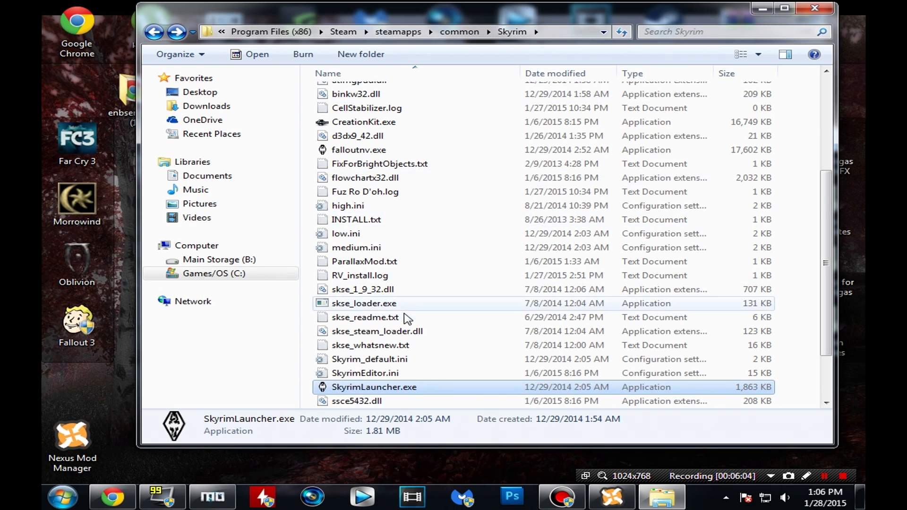
Open the WrapperVersion folder inside the extracted enbseries_skyrim_v0265 (1) folder on the desktop
scroll(410, 312, "down", 3)
scroll(474, 328, "up", 6)
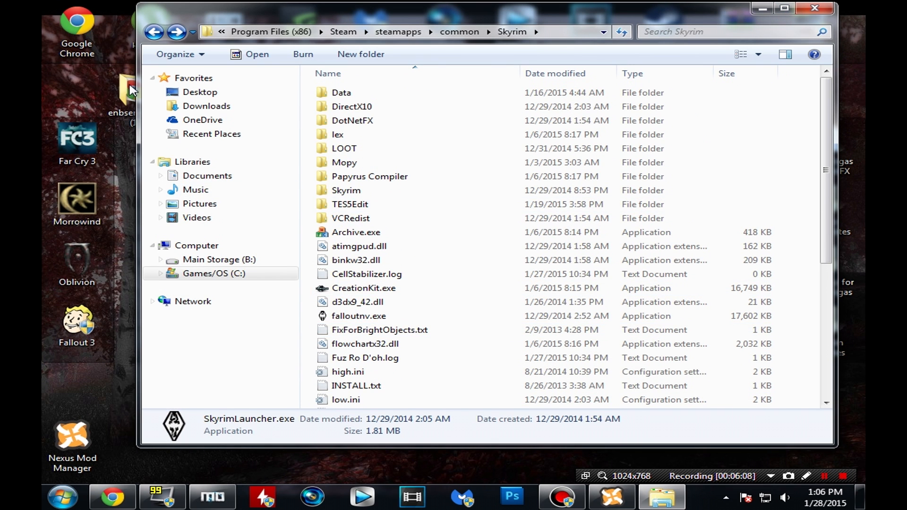
double_click(131, 95)
double_click(378, 123)
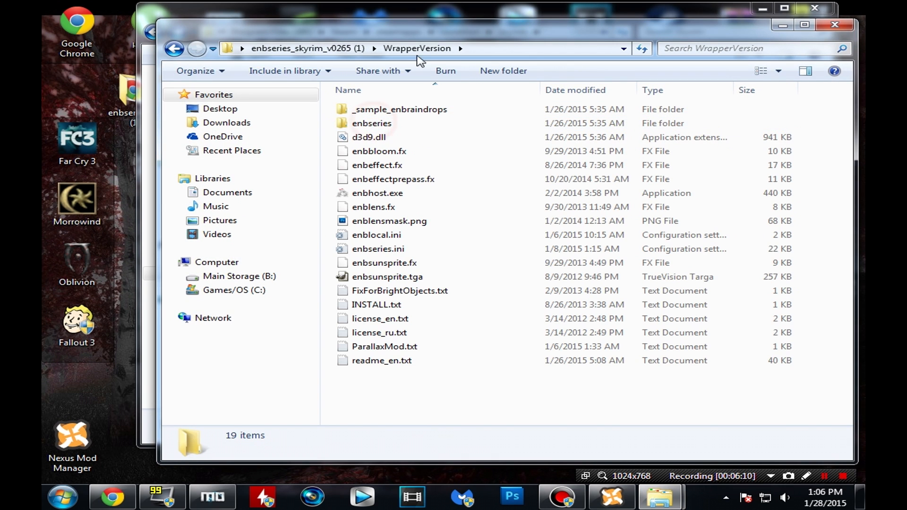
left_click_drag(418, 33, 366, 35)
Copy the enbseries folder and all files in WrapperVersion, leaving out the _sample_enbraindrops folder
left_click_drag(439, 401, 303, 134)
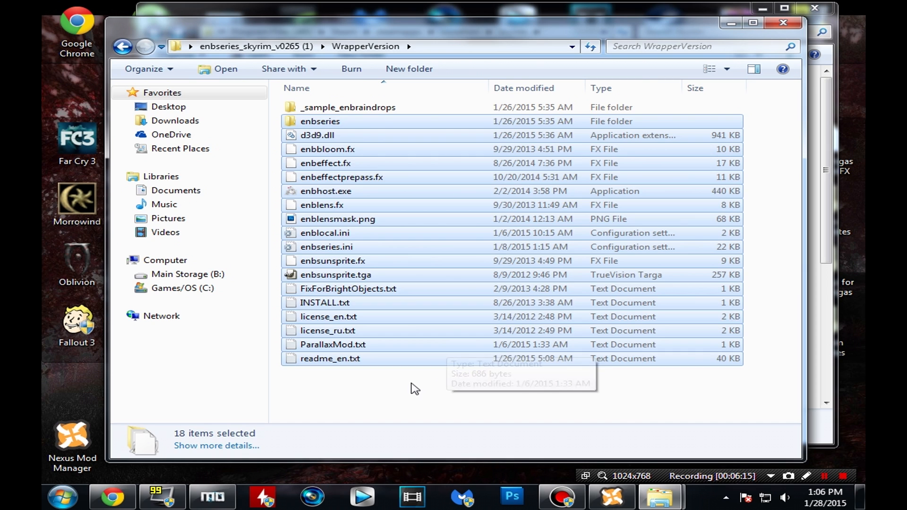
left_click(410, 385)
left_click(366, 141)
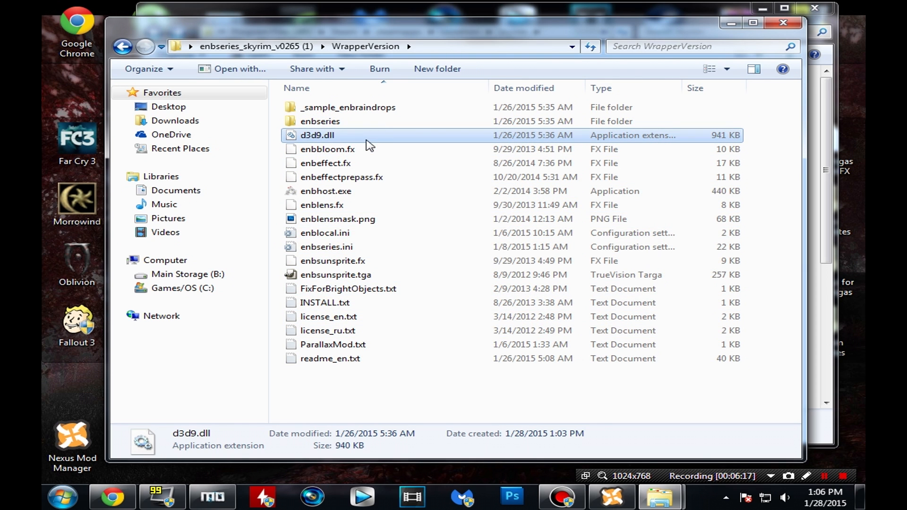
left_click(403, 192)
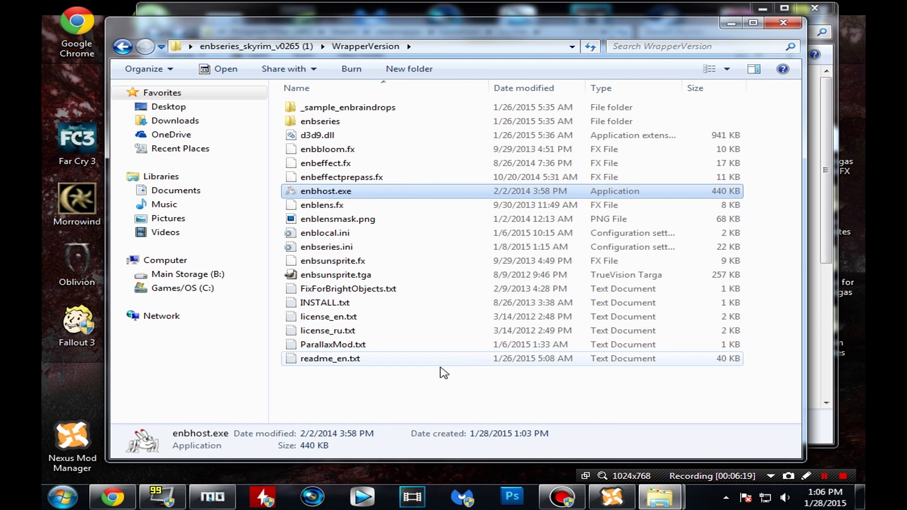
left_click(415, 385)
left_click_drag(404, 362, 304, 117)
right_click(410, 268)
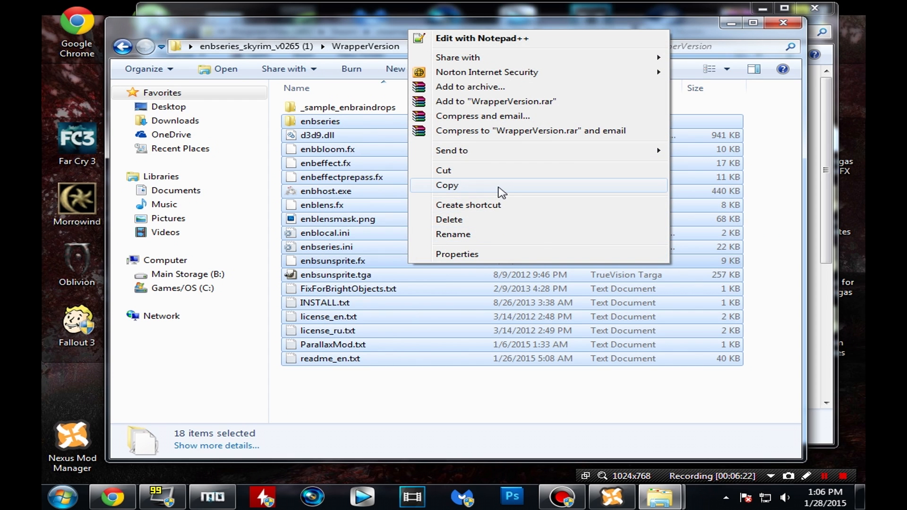
left_click(498, 187)
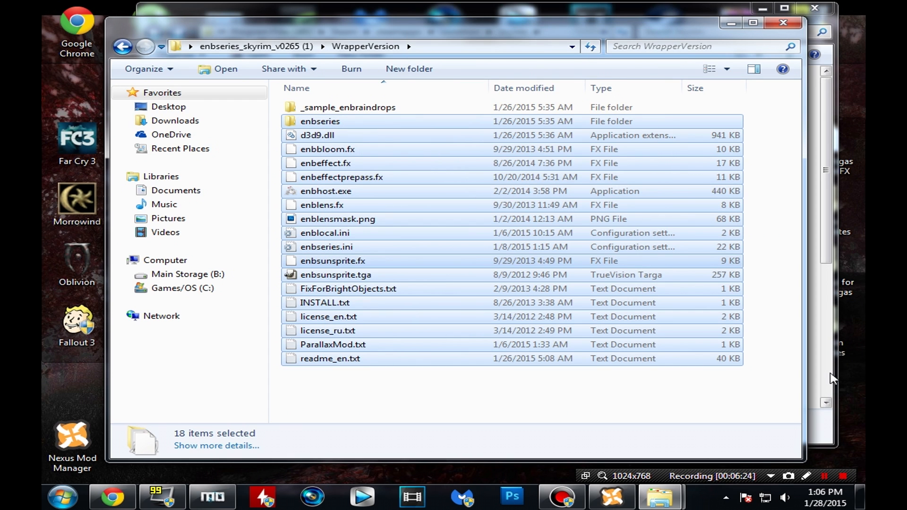
Paste the copied ENB files into the Skyrim root folder, replacing the existing files for every name conflict
left_click(833, 375)
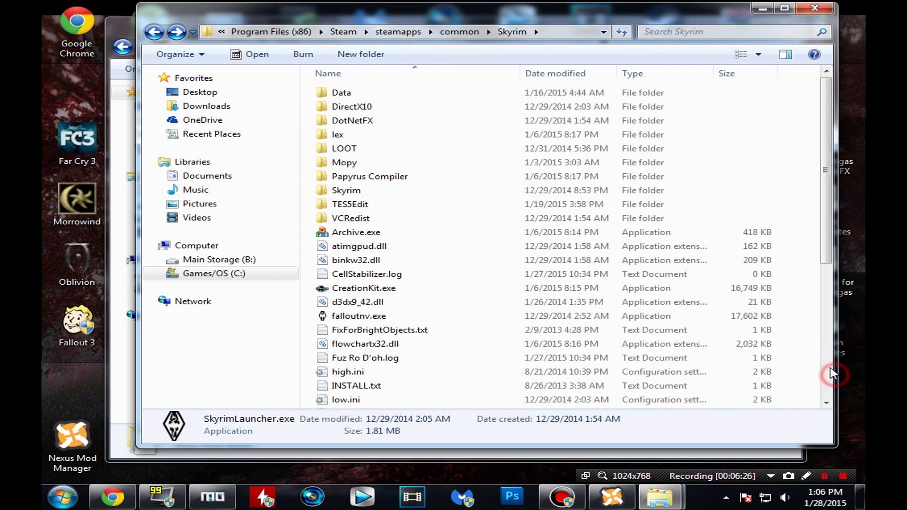
left_click(808, 332)
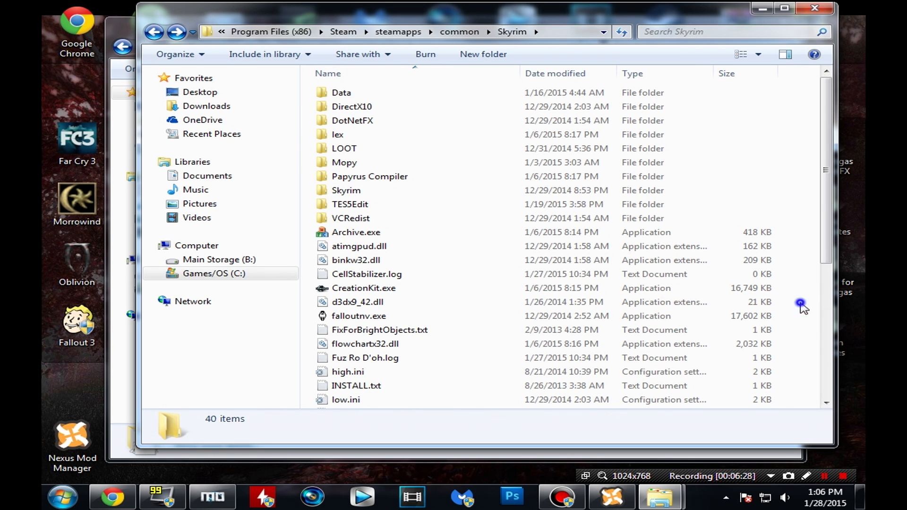
right_click(801, 304)
left_click(745, 202)
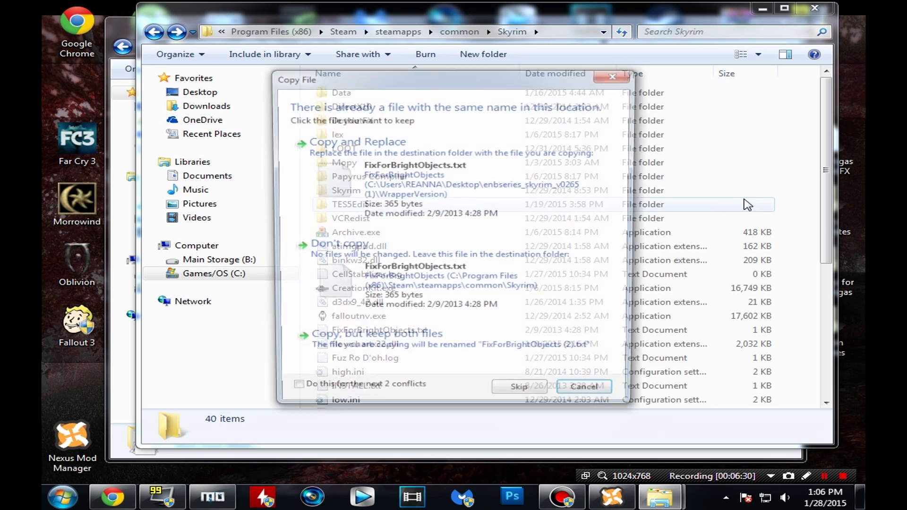
left_click(410, 178)
left_click(290, 394)
left_click(427, 181)
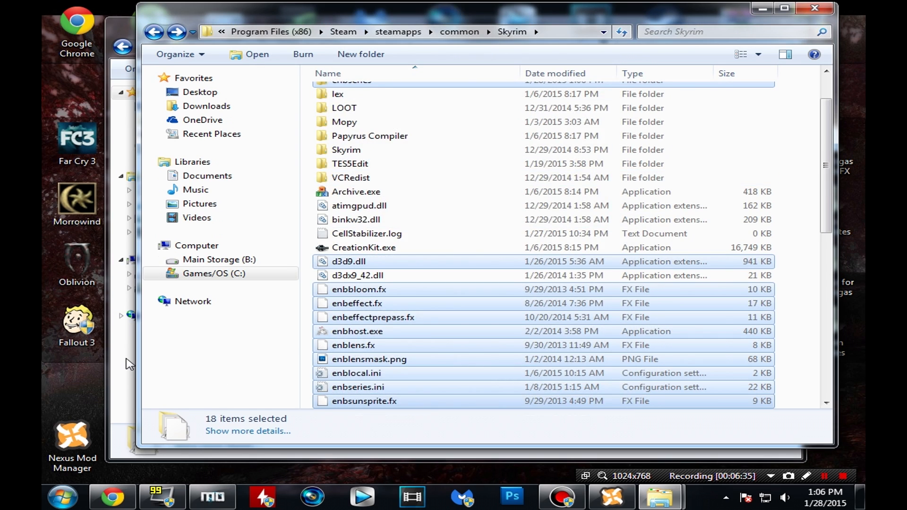
Return to the WrapperVersion folder window and close it
left_click(126, 359)
left_click(464, 388)
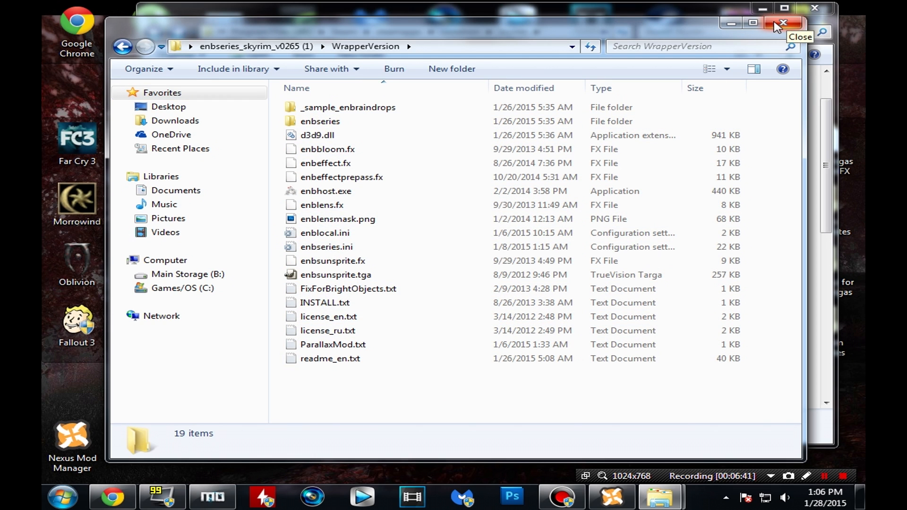
left_click(782, 23)
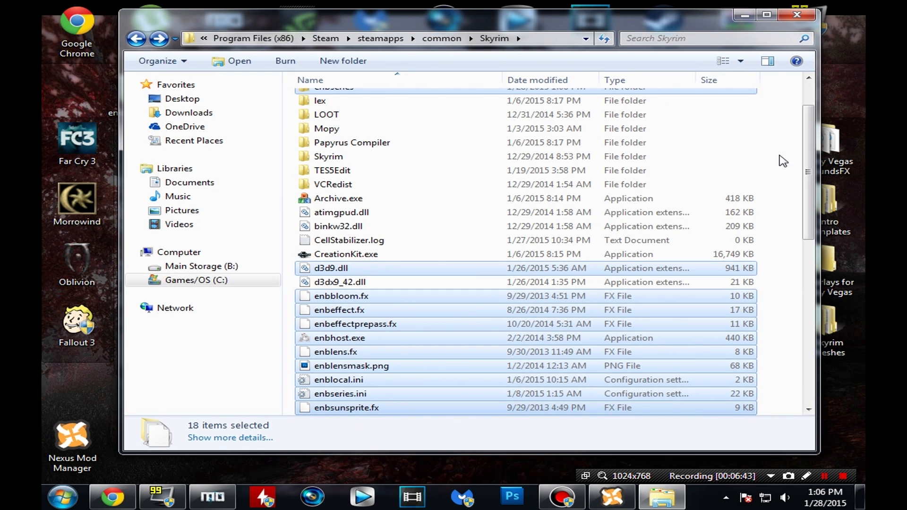
Review the pasted ENB files in the Skyrim root folder and minimize its window to show the desktop
left_click(782, 160)
scroll(761, 239, "down", 9)
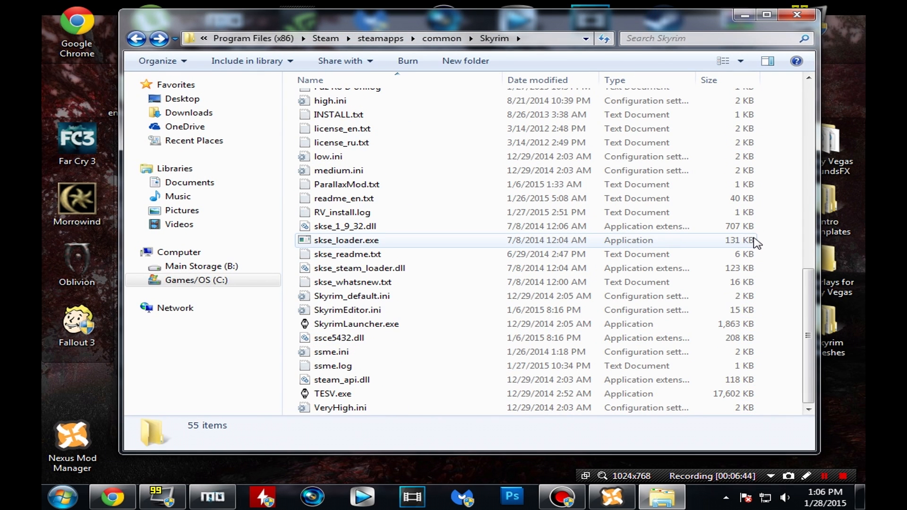
scroll(593, 334, "up", 10)
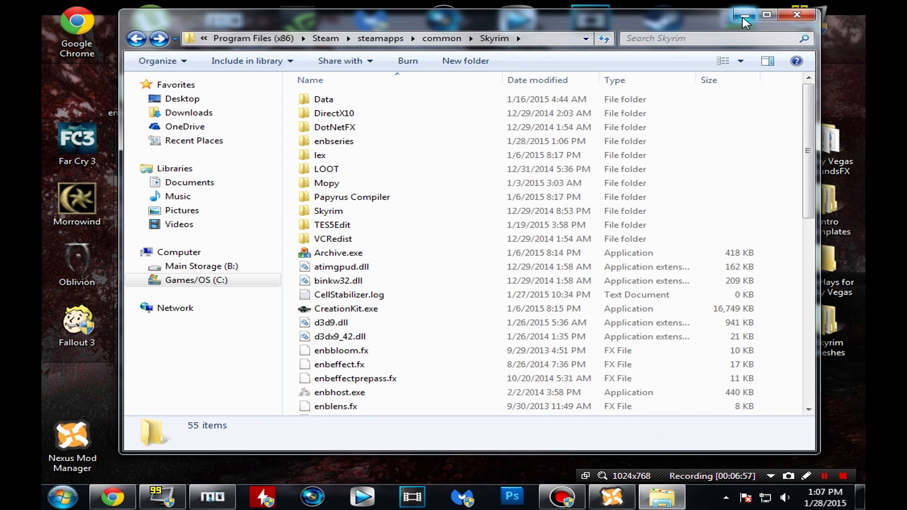
left_click(745, 15)
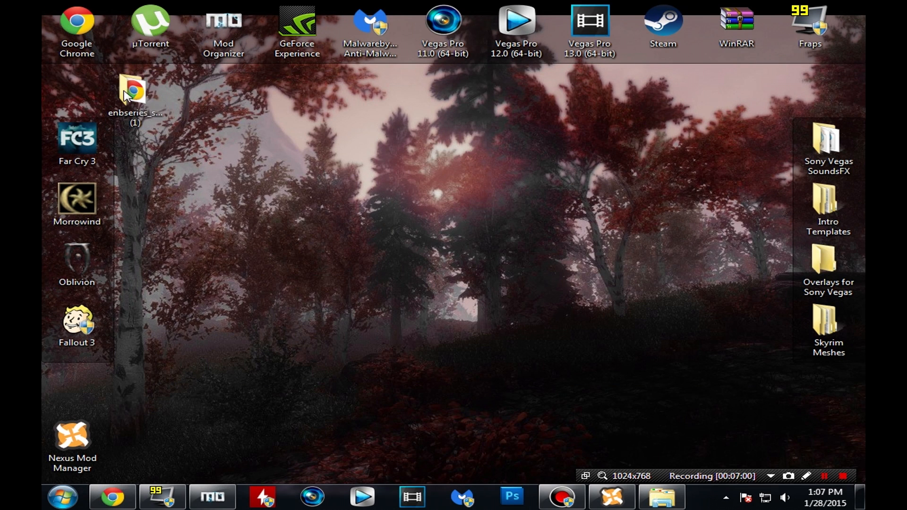
left_click(660, 500)
left_click(660, 501)
Delete the extracted enbseries_skyrim_v0265 (1) folder from the desktop
left_click(136, 105)
key("Delete")
key("Return")
Switch to Chrome and recheck the enblocal.ini line in the Rudy ENB installation instructions
left_click(113, 495)
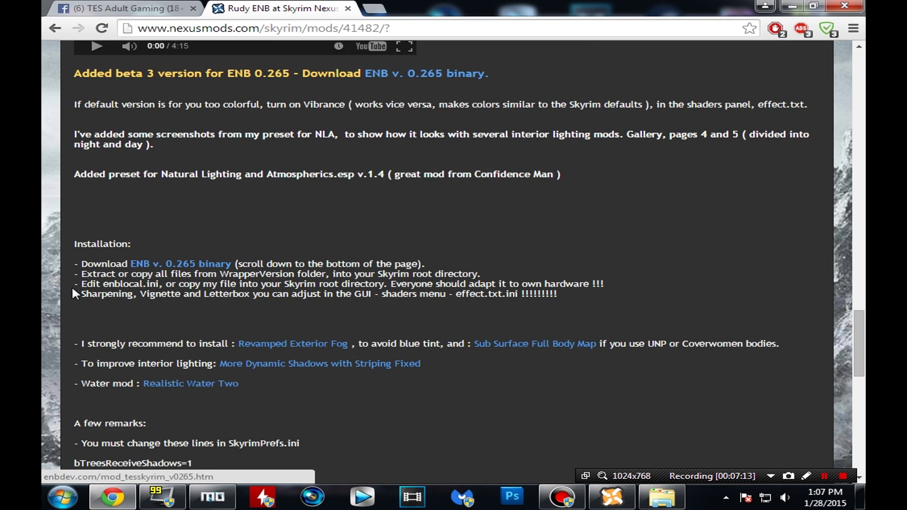
left_click_drag(82, 284, 220, 284)
left_click(146, 317)
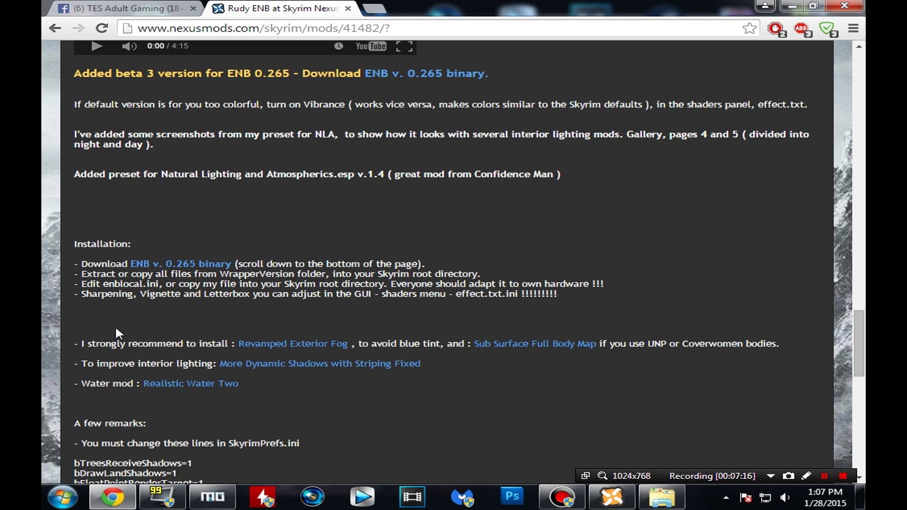
Open the Rudy ENB page's Files section and look over the main files and updates
scroll(87, 367, "up", 15)
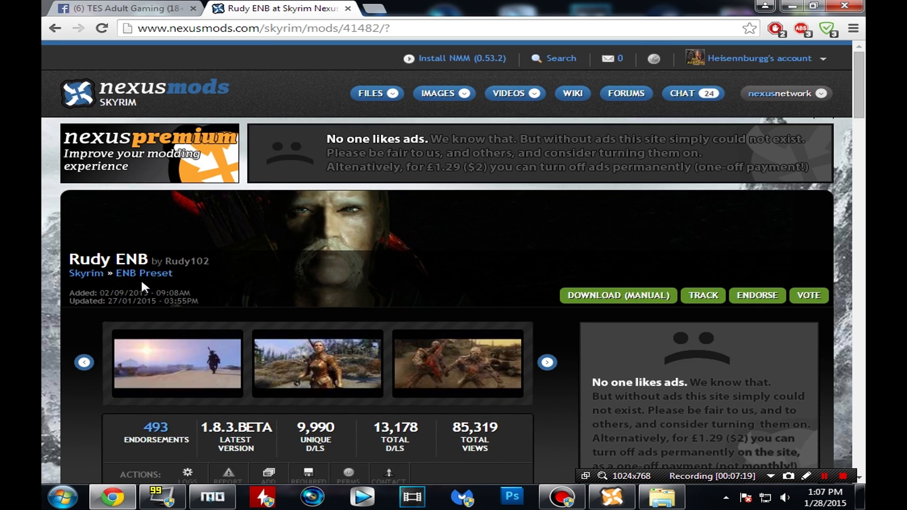
scroll(156, 289, "down", 5)
left_click(143, 332)
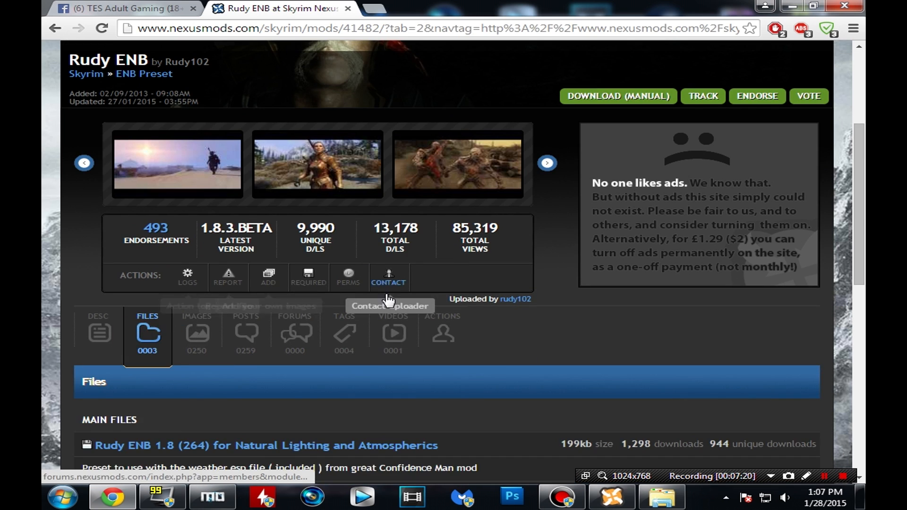
scroll(402, 321, "down", 3)
scroll(453, 355, "down", 1)
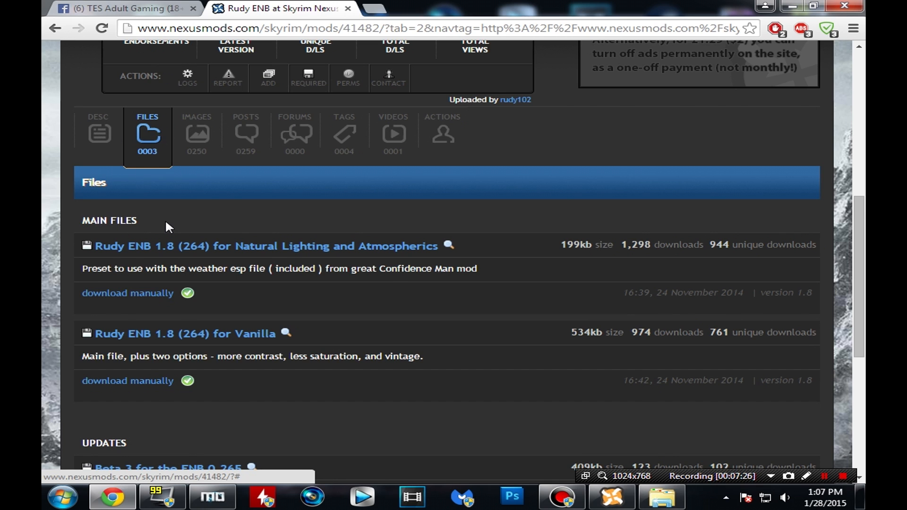
scroll(165, 223, "down", 1)
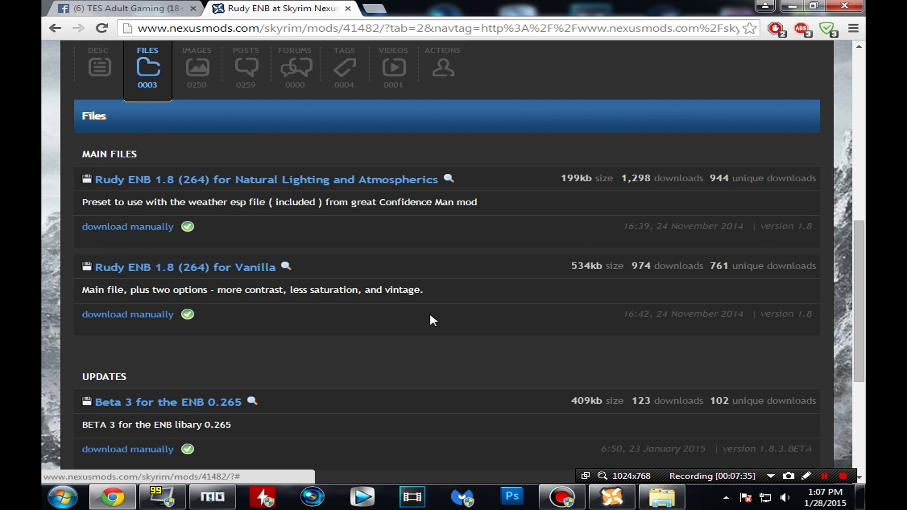
Download Rudy ENB 1.8 (264) for Vanilla manually, continuing past the requirements notice, and return to the mod description
left_click(149, 314)
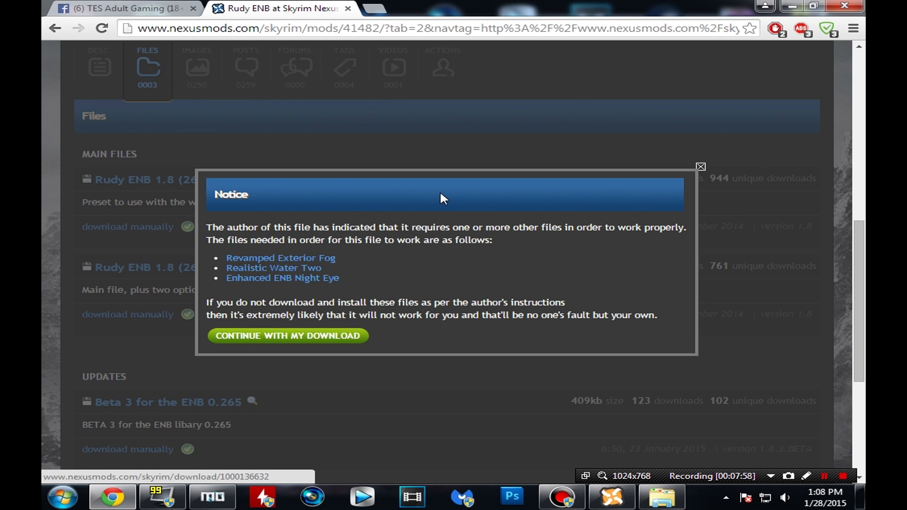
left_click(328, 337)
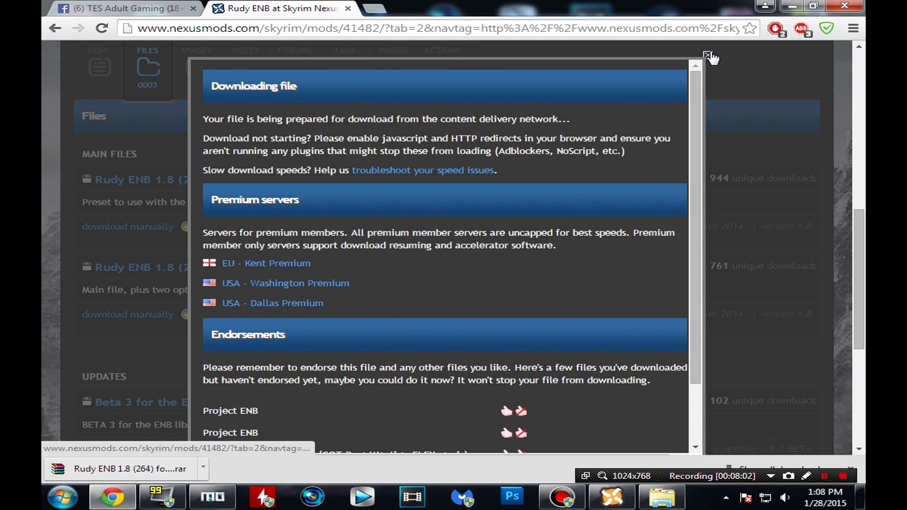
left_click(707, 55)
left_click(93, 72)
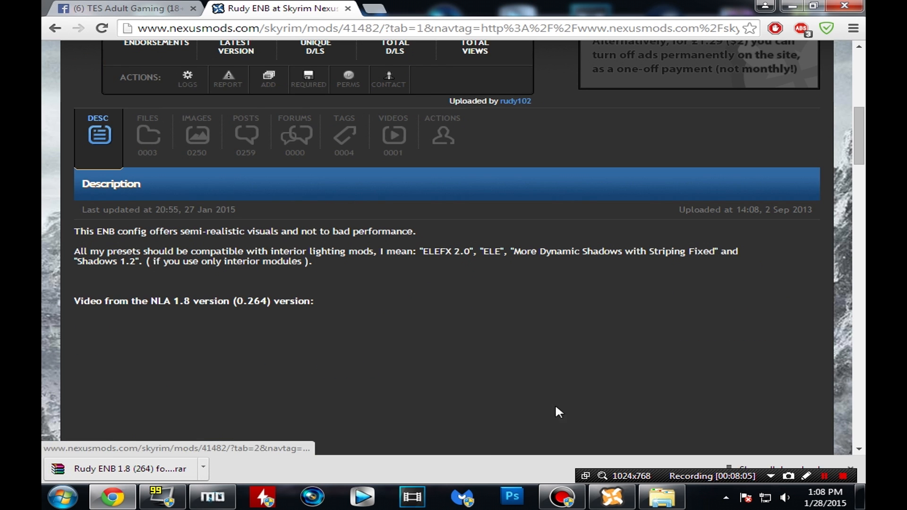
Open the downloaded Rudy ENB archive in WinRAR, copy the archive from Downloads to the desktop, and dismiss the Fences purchase dialogs
left_click(158, 469)
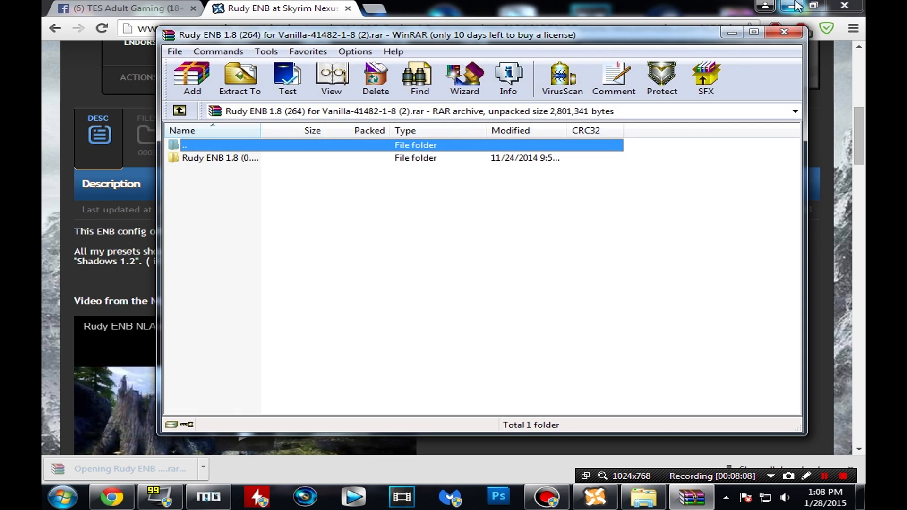
left_click(796, 6)
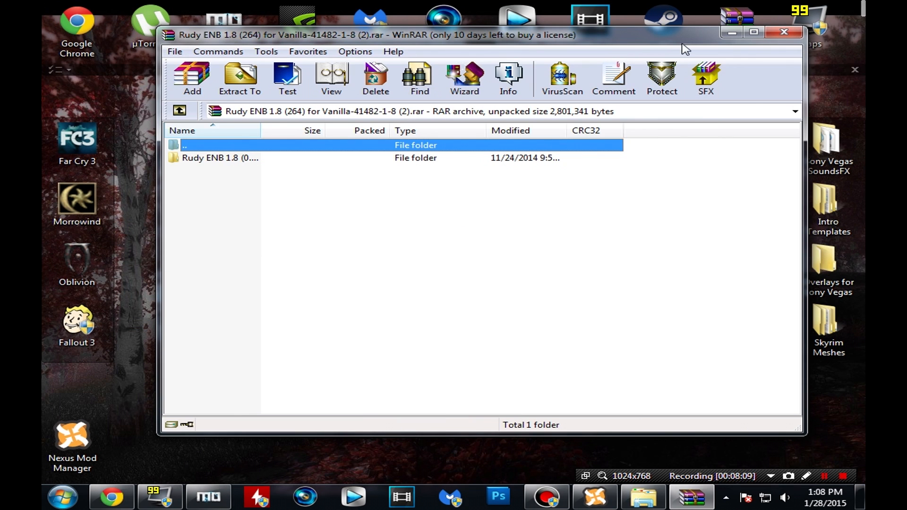
left_click_drag(654, 41, 701, 34)
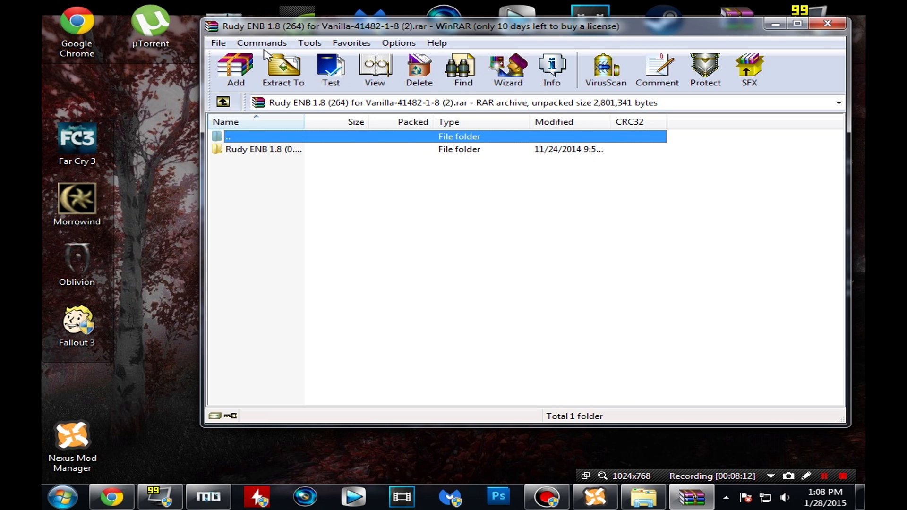
key("BackSpace")
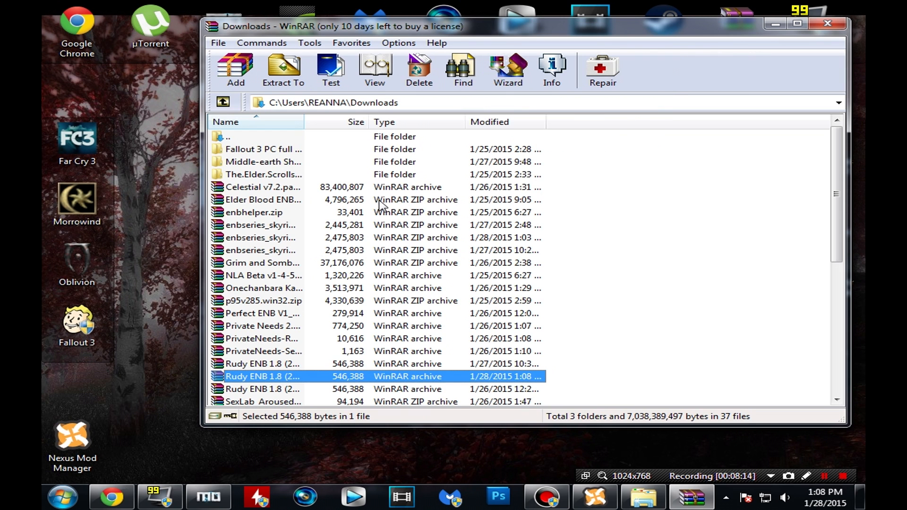
left_click_drag(326, 376, 201, 271)
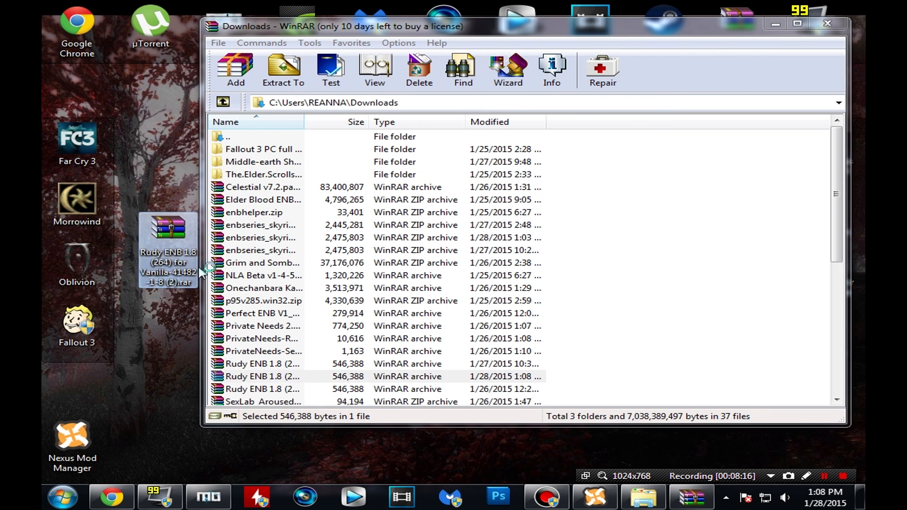
left_click(588, 288)
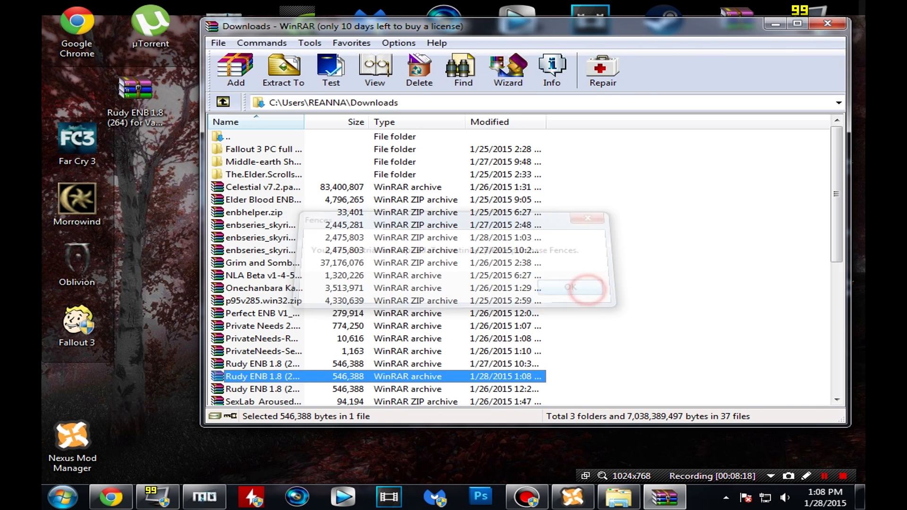
left_click(634, 136)
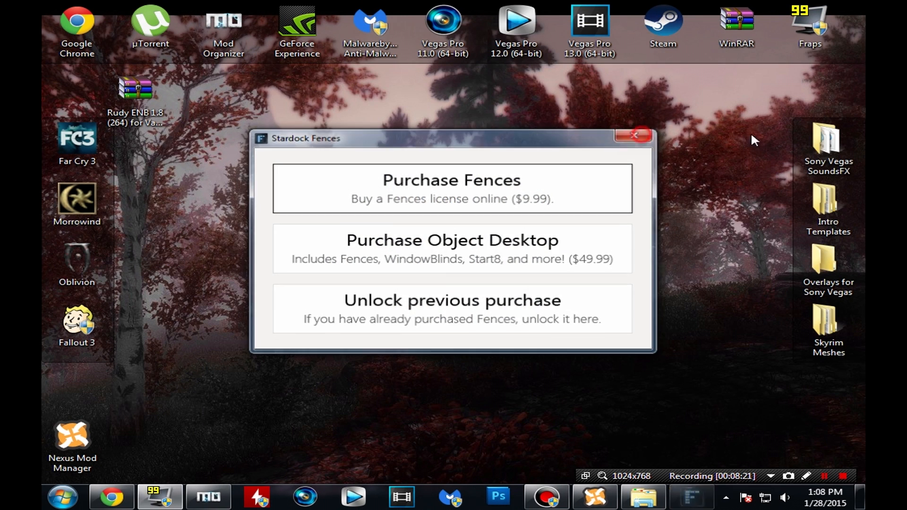
Extract the desktop archive to its own folder, Rudy ENB 1.8 (264) for Vanilla-41482-1-8 (2)
left_click(137, 94)
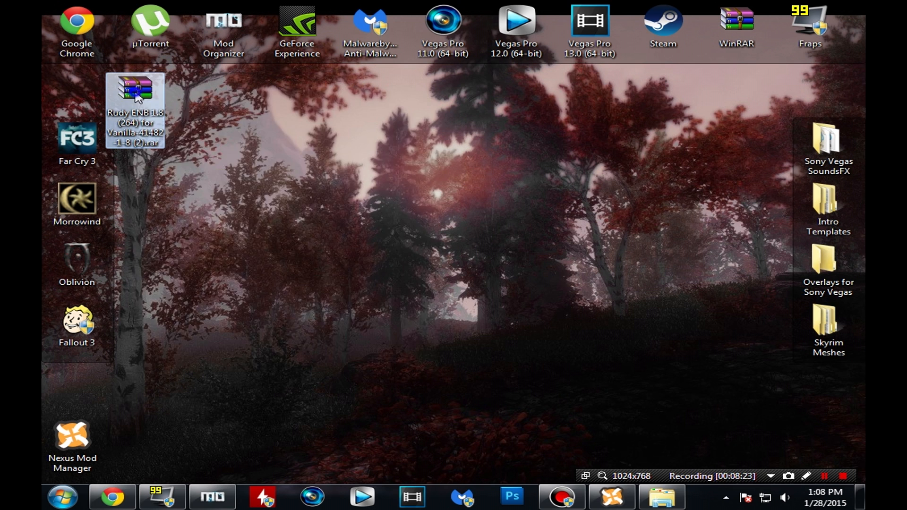
right_click(136, 94)
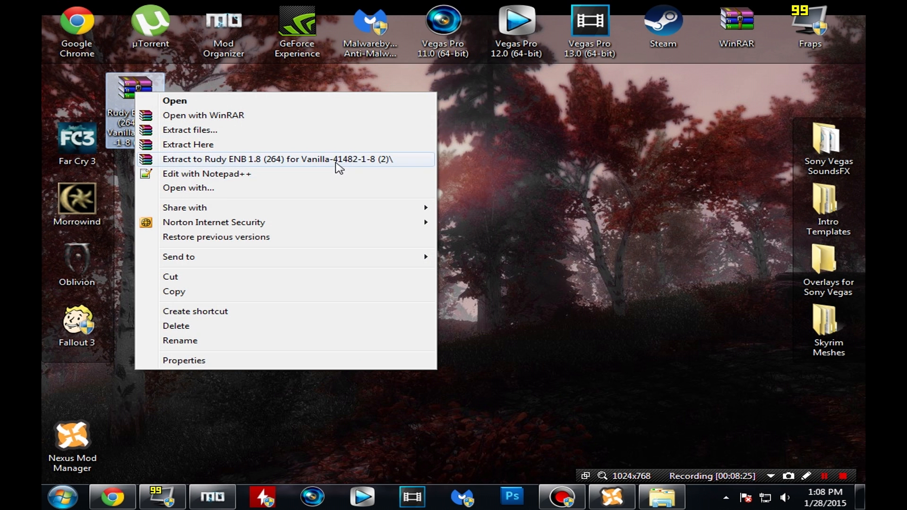
left_click(336, 162)
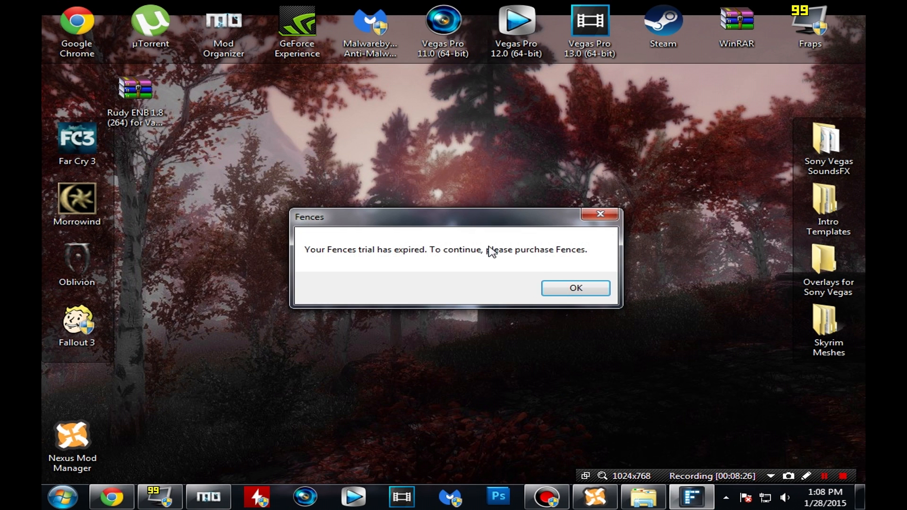
Dismiss the Fences trial dialogs and delete the Rudy ENB archive from the desktop, keeping the extracted folder
left_click(559, 290)
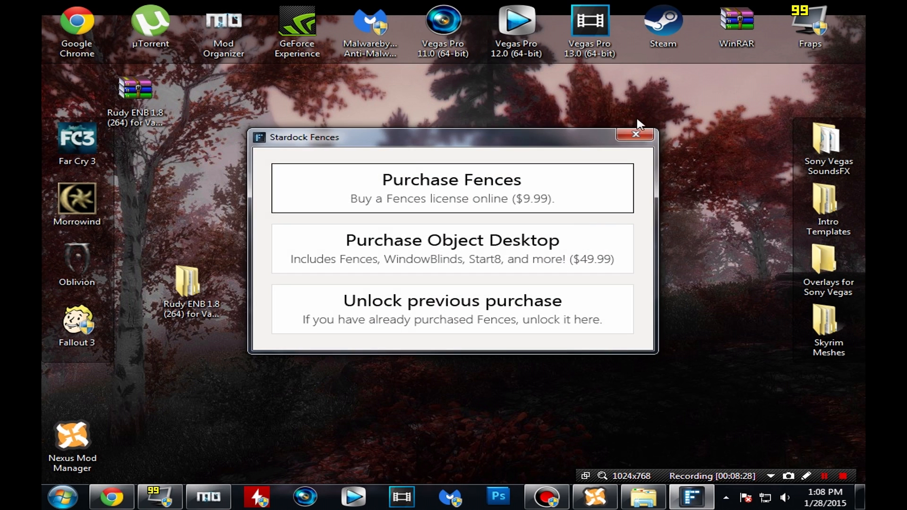
left_click(647, 137)
left_click(152, 87)
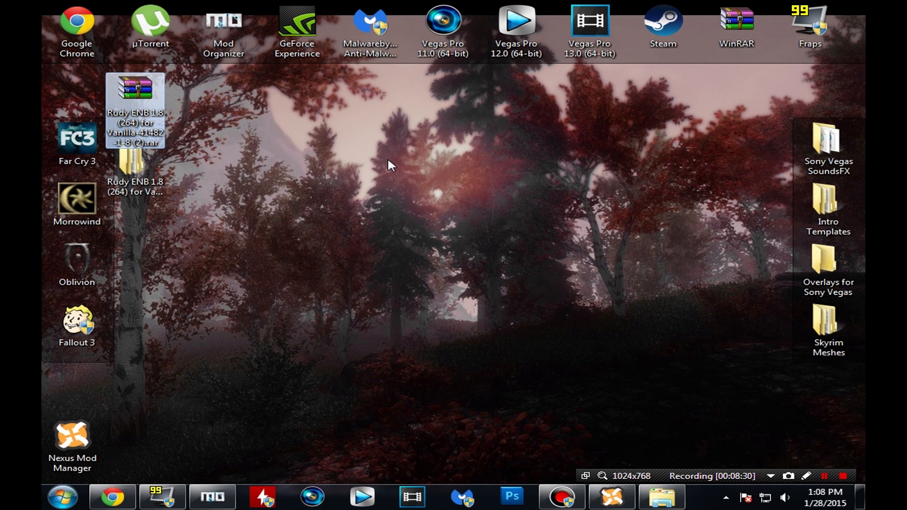
key("Delete")
key("Return")
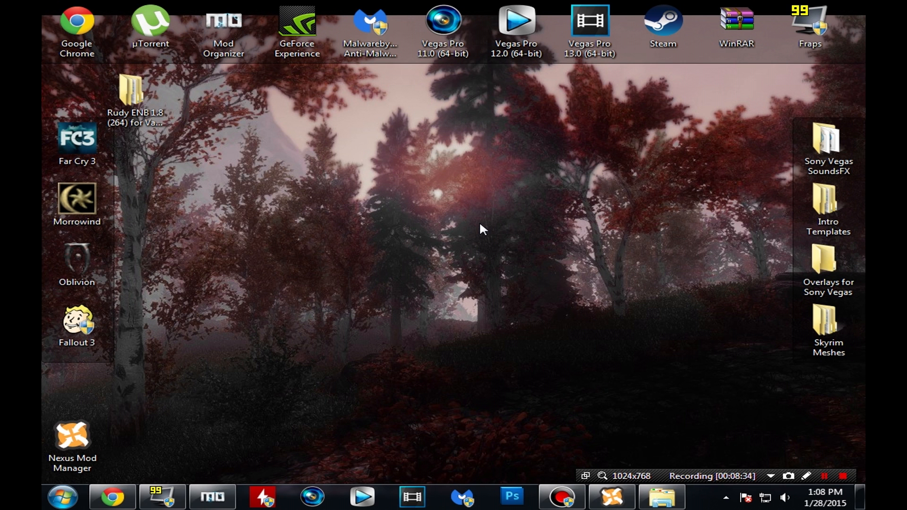
Open the extracted Rudy ENB folder on the desktop and go into its Rudy ENB 1.8 (0.264) subfolder
double_click(135, 95)
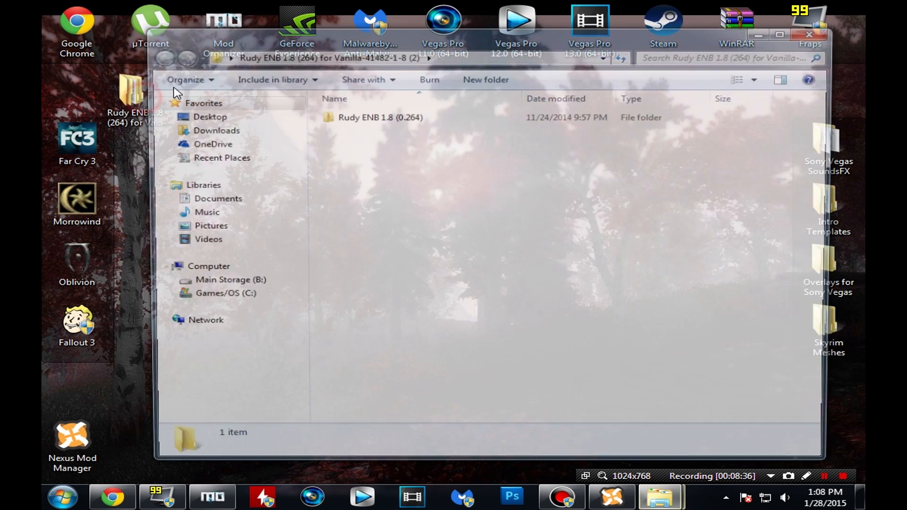
left_click_drag(477, 32, 451, 14)
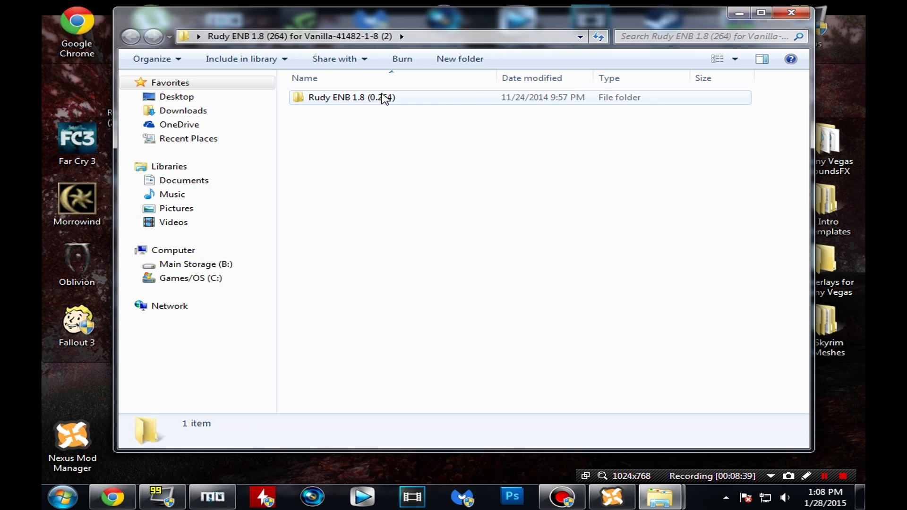
double_click(378, 96)
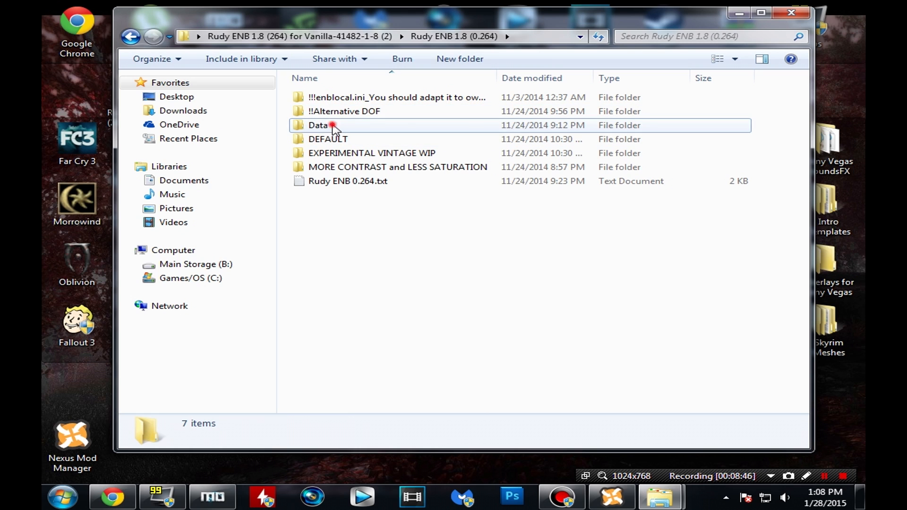
left_click(334, 128)
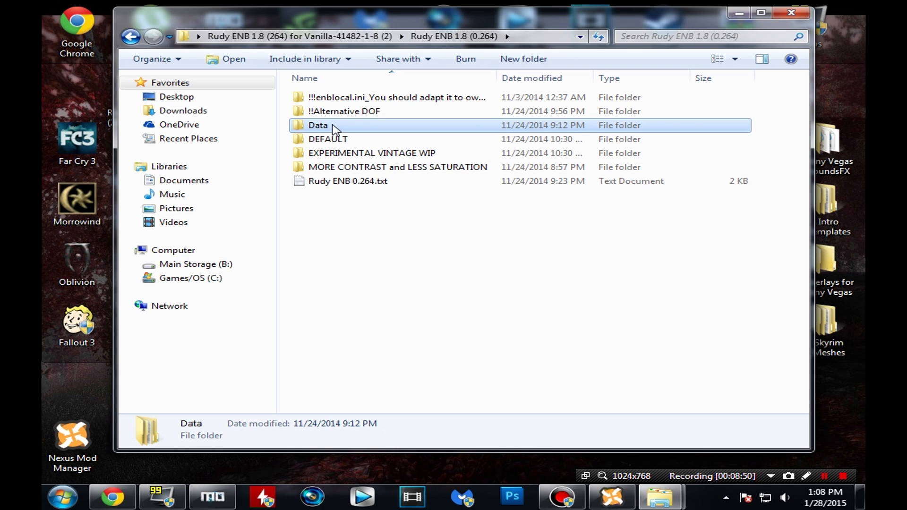
left_click(391, 266)
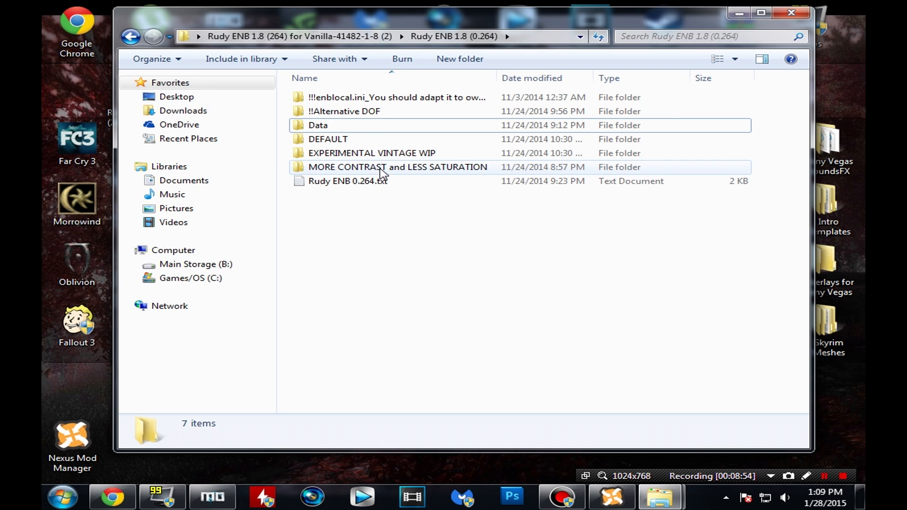
Copy the enbseries folder and enbseries.ini from the preset's DEFAULT folder
double_click(364, 140)
left_click_drag(370, 136, 350, 100)
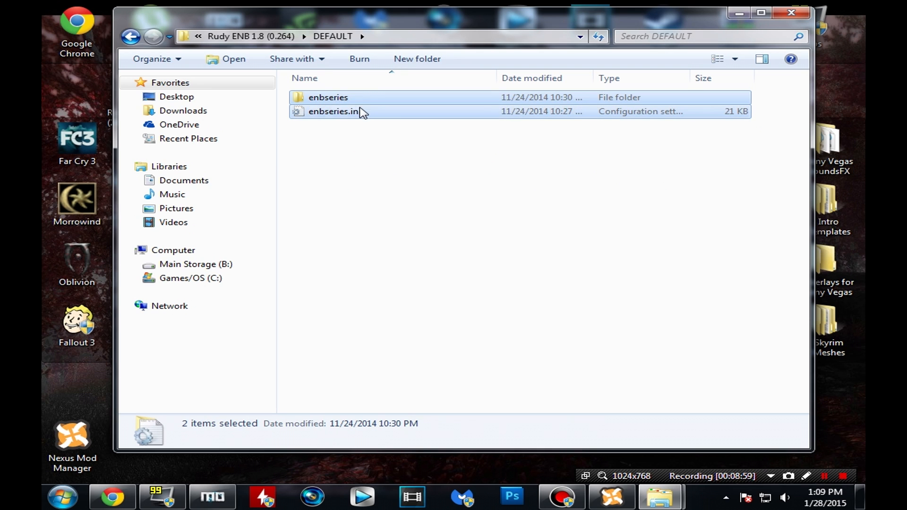
right_click(361, 111)
left_click(412, 264)
Paste the copied DEFAULT preset files into the Skyrim root folder, merging the enbseries folder and replacing all files with the same name
mouse_move(659, 497)
left_click(604, 416)
right_click(761, 264)
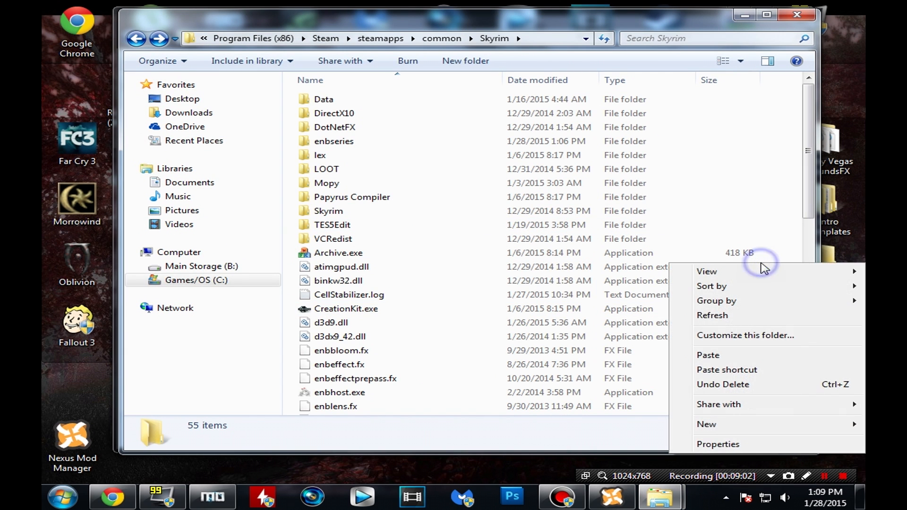
left_click(682, 355)
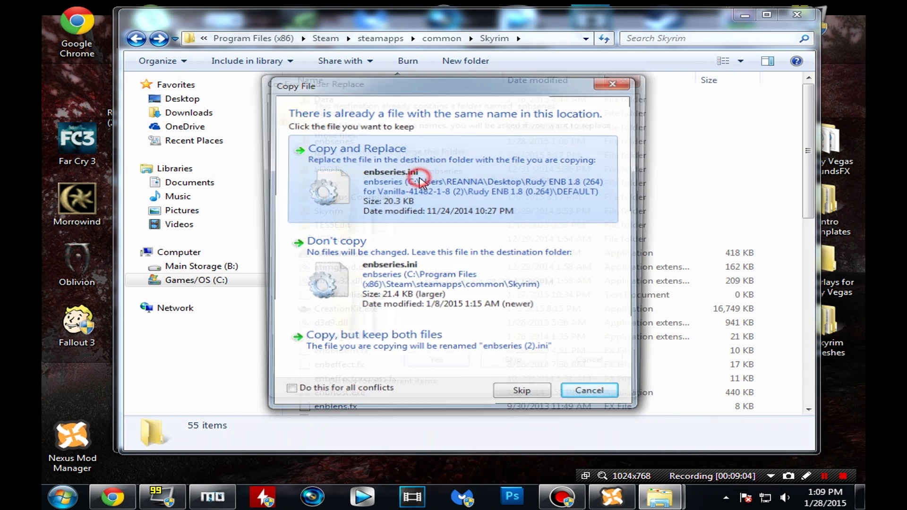
left_click(421, 182)
left_click(426, 373)
left_click(383, 189)
left_click(291, 395)
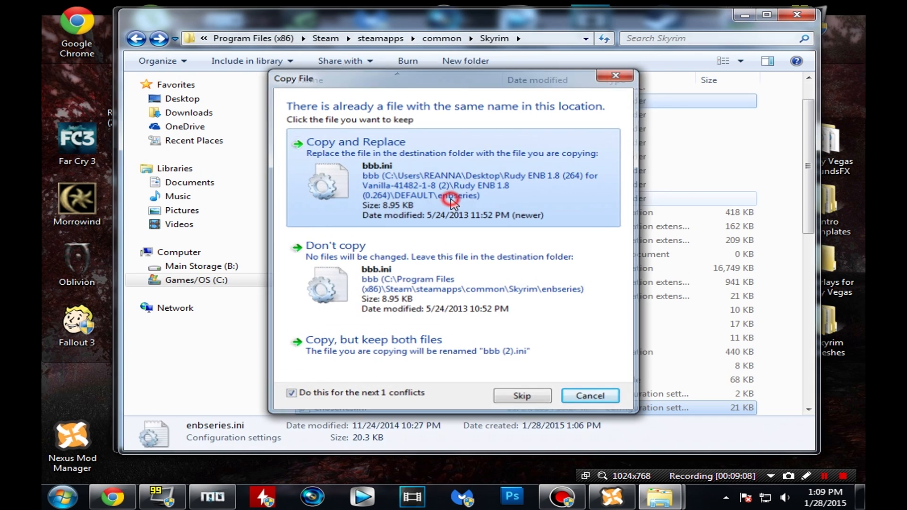
left_click(421, 198)
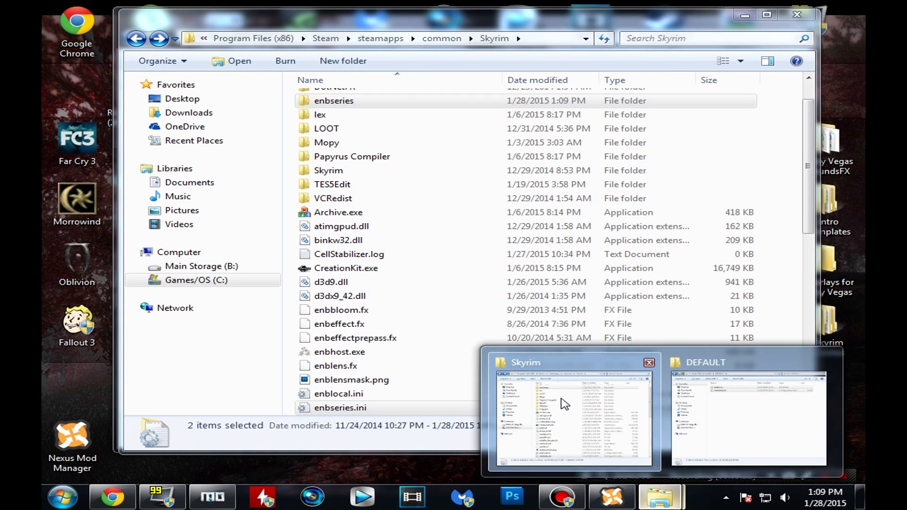
Return to the Rudy ENB 1.8 (0.264) folder and copy enblocal.ini from its "!!!enblocal.ini_You should adapt it to own hardware" folder
mouse_move(660, 496)
left_click(713, 409)
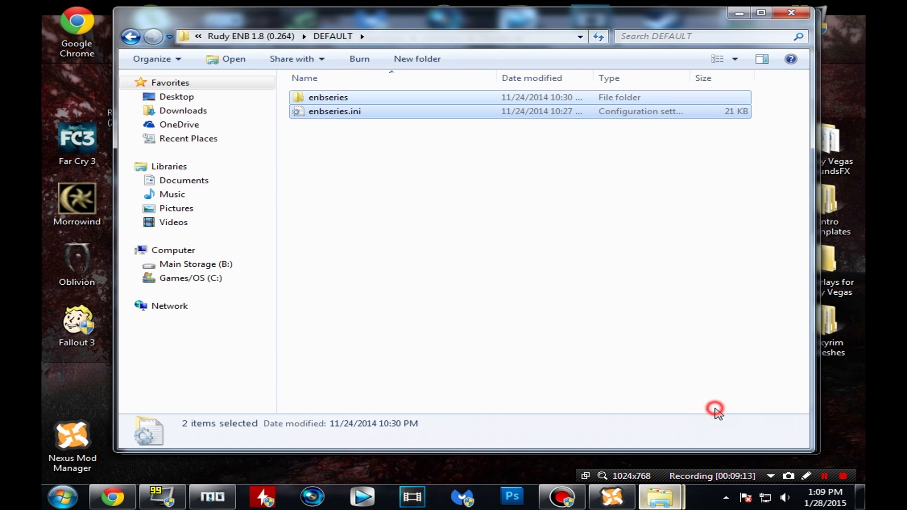
left_click(258, 41)
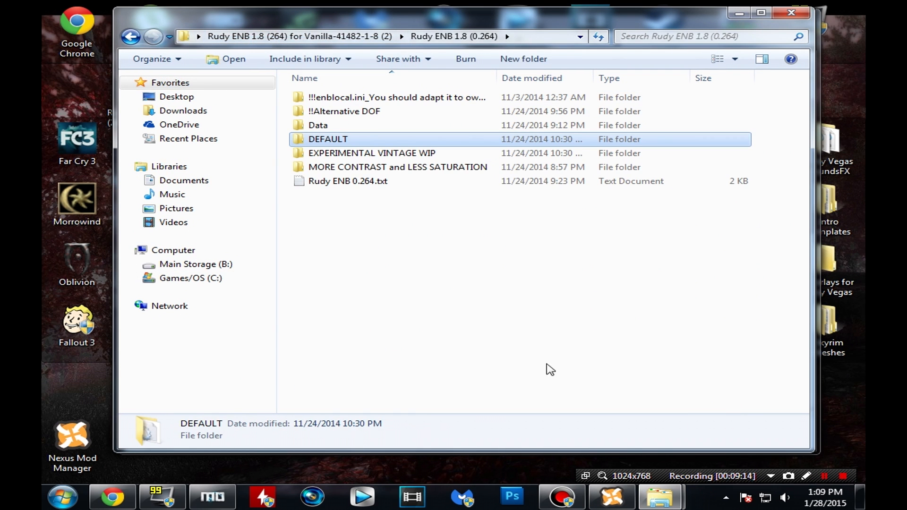
left_click(421, 326)
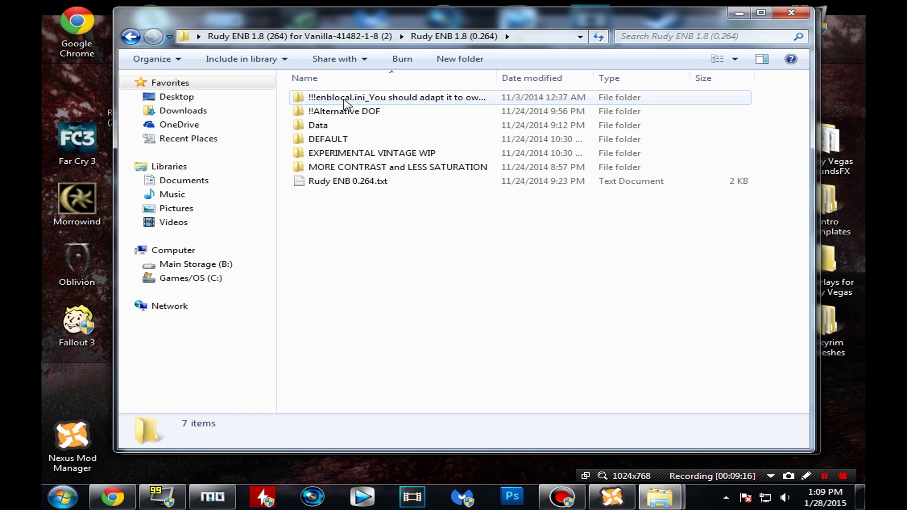
double_click(420, 105)
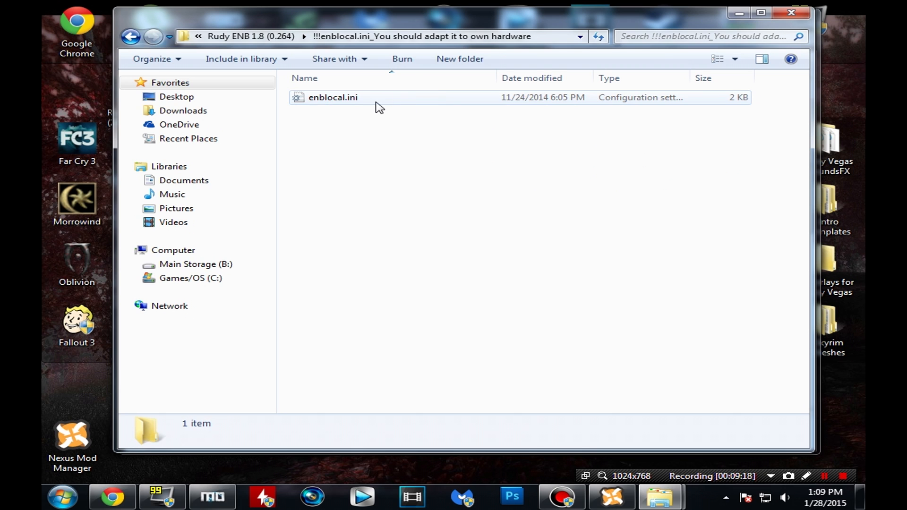
right_click(375, 101)
left_click(416, 330)
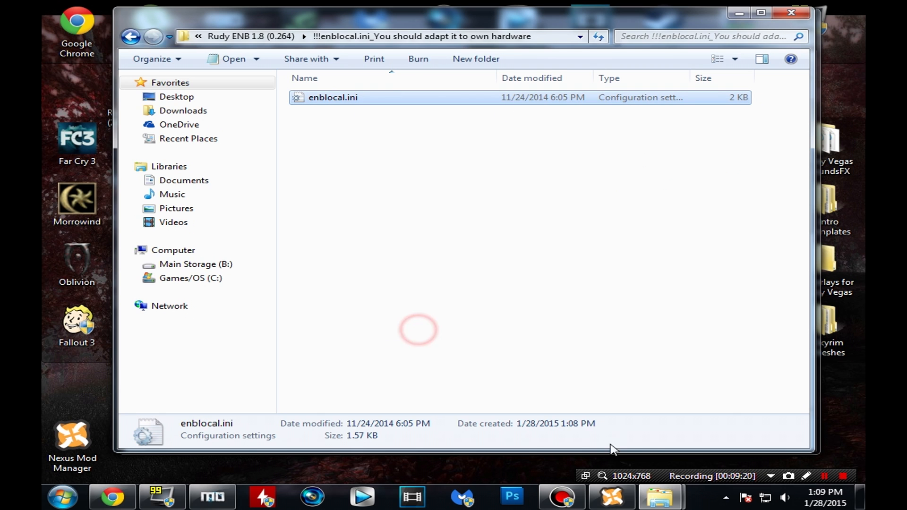
Paste enblocal.ini into the Skyrim root folder, replacing the existing file
left_click(659, 497)
left_click(559, 415)
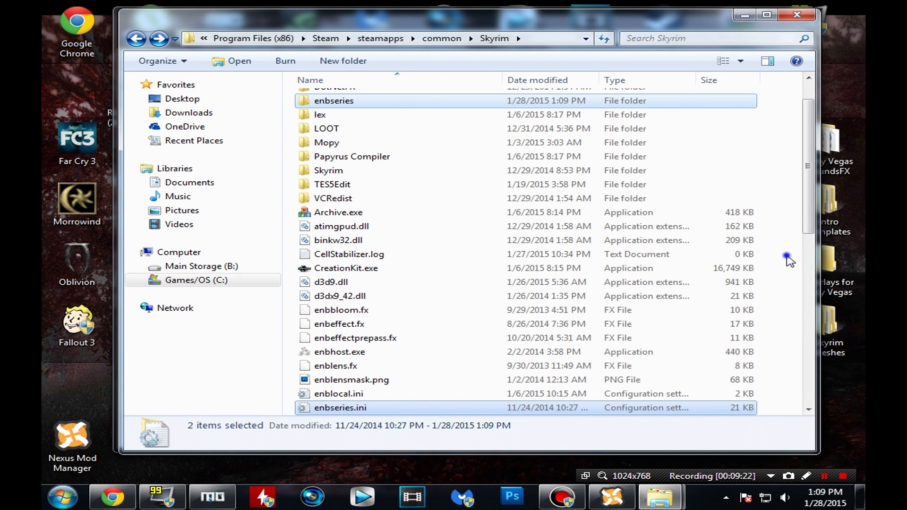
right_click(786, 257)
left_click(727, 355)
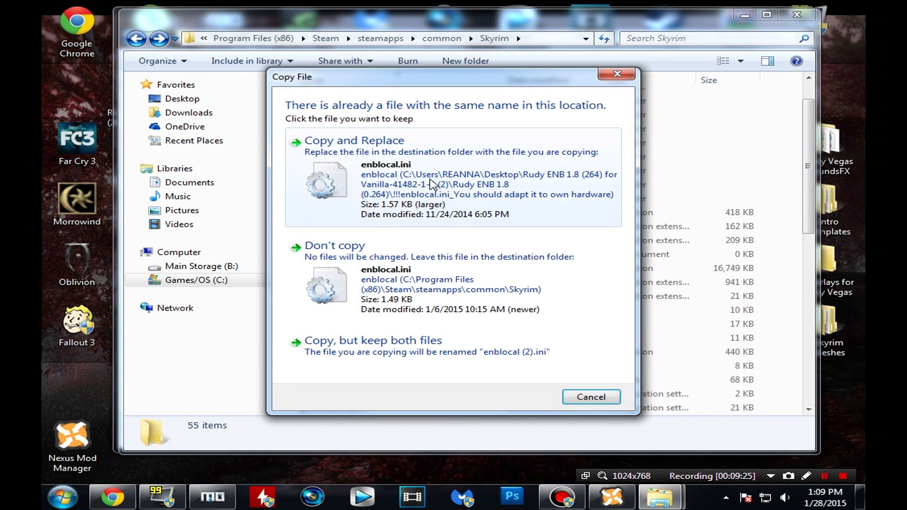
left_click(419, 176)
Open the Skyrim folder's enblocal.ini in Notepad++ and dismiss the plugin updates dialog
scroll(496, 283, "down", 3)
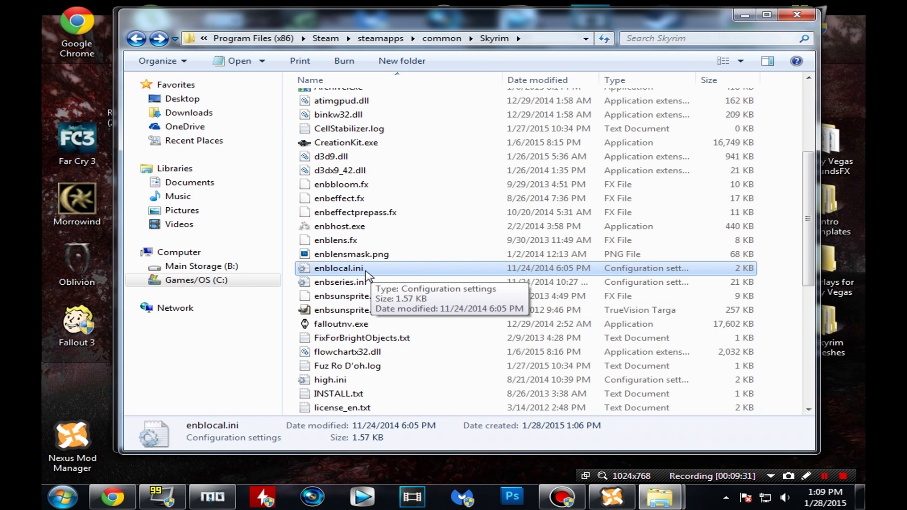
right_click(367, 275)
left_click(437, 249)
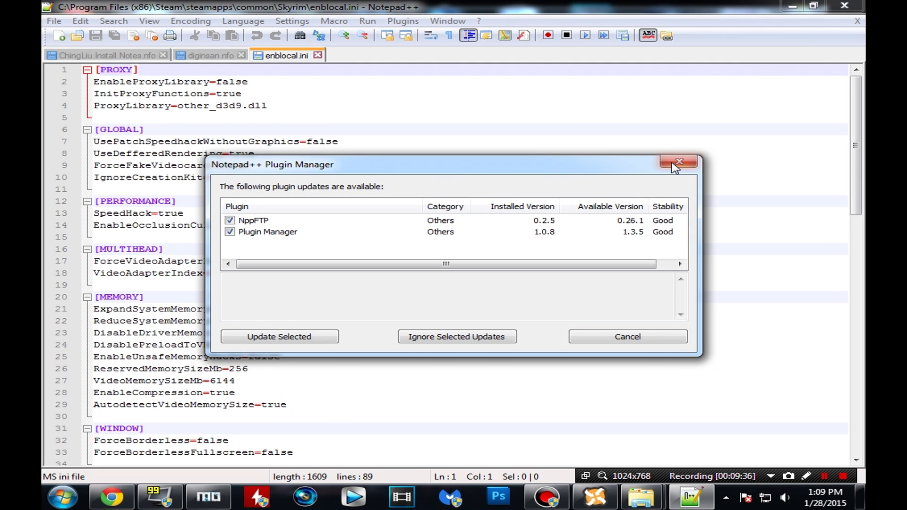
left_click(677, 163)
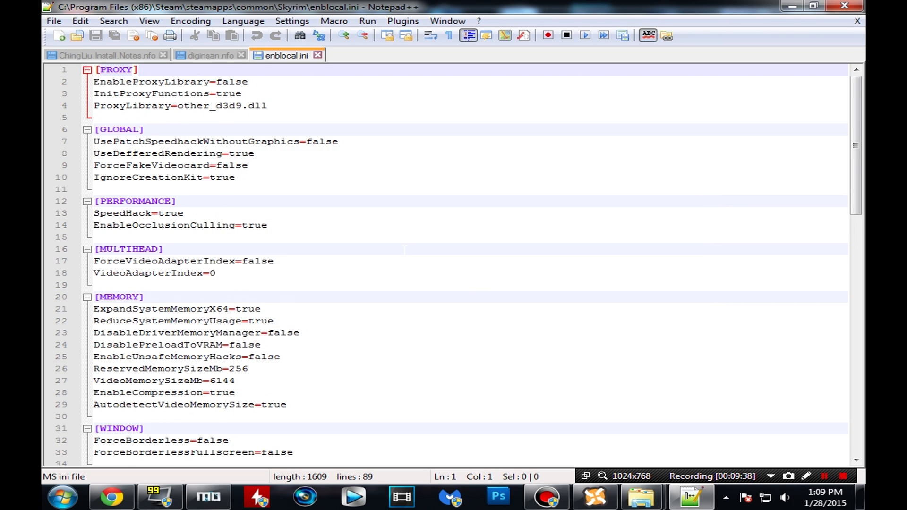
Set VideoMemorySizeMb to 3072 in the [MEMORY] section of enblocal.ini, save the file and close Notepad++
scroll(404, 249, "down", 1)
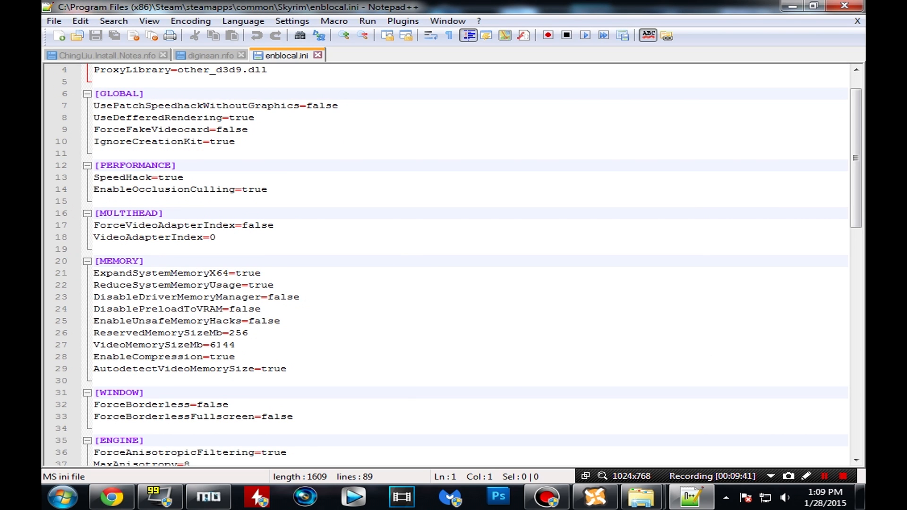
left_click(259, 332)
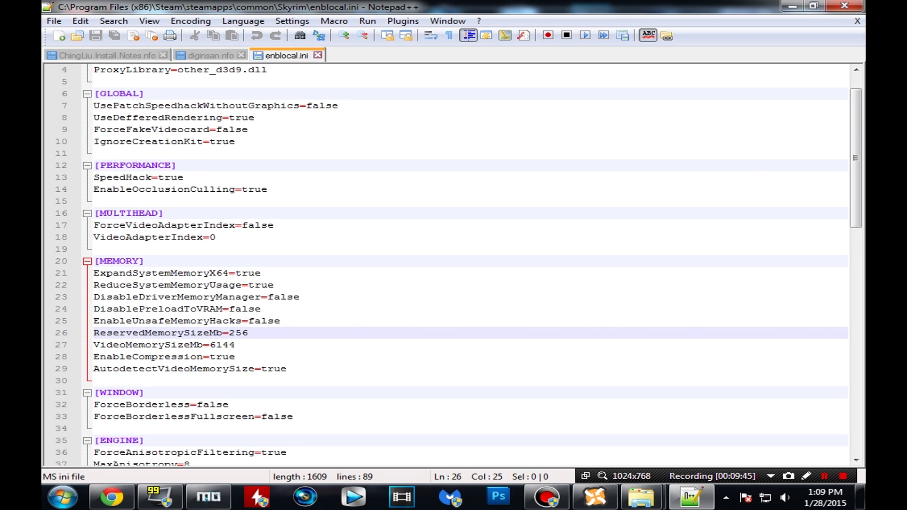
left_click(255, 345)
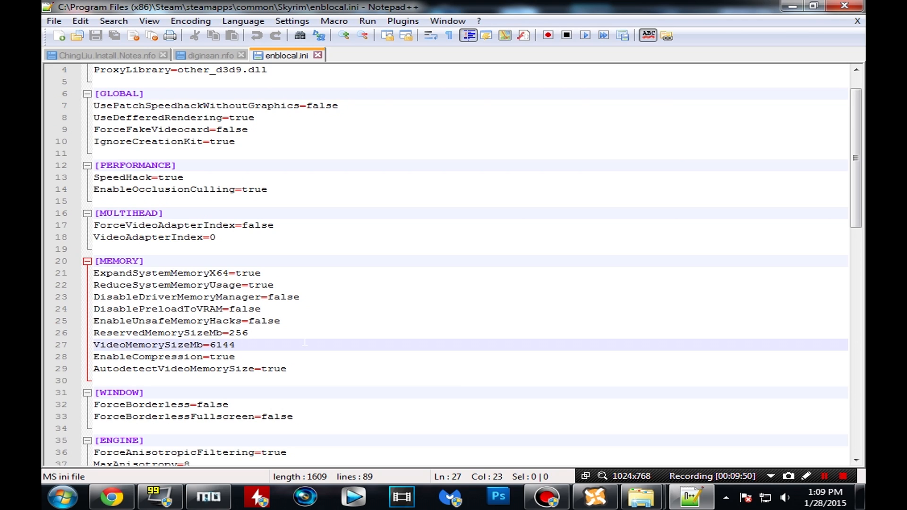
key("BackSpace")
key("BackSpace")
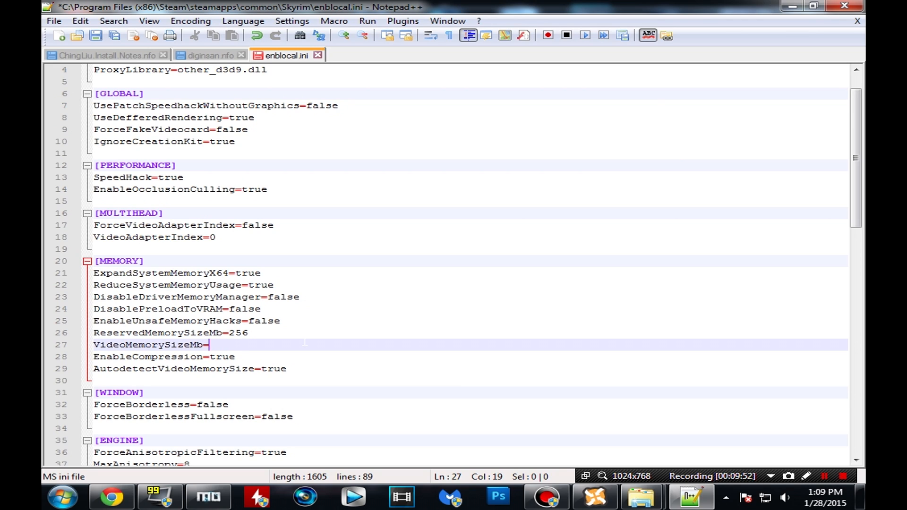
type("3072")
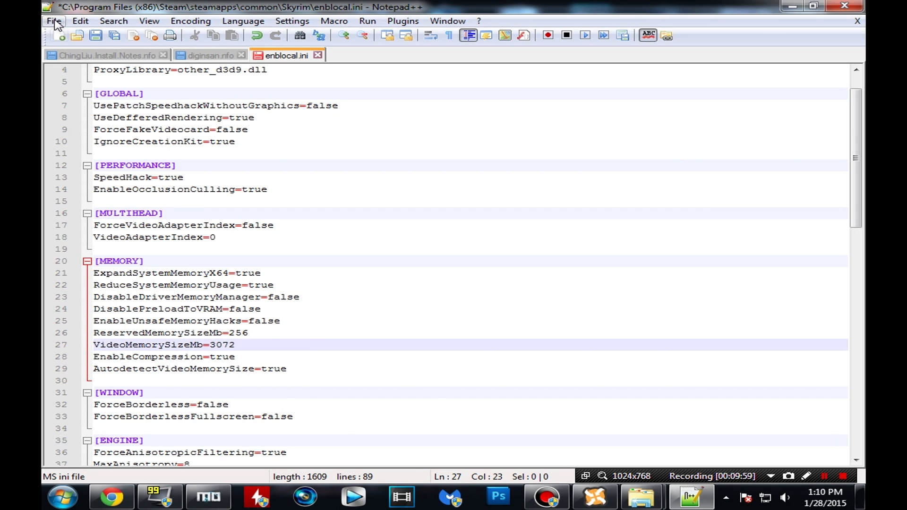
left_click(53, 20)
left_click(206, 96)
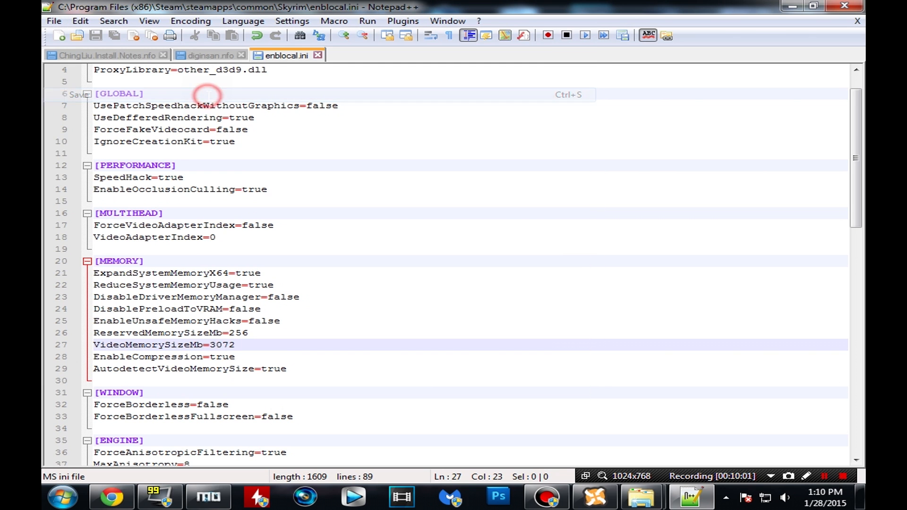
left_click(845, 5)
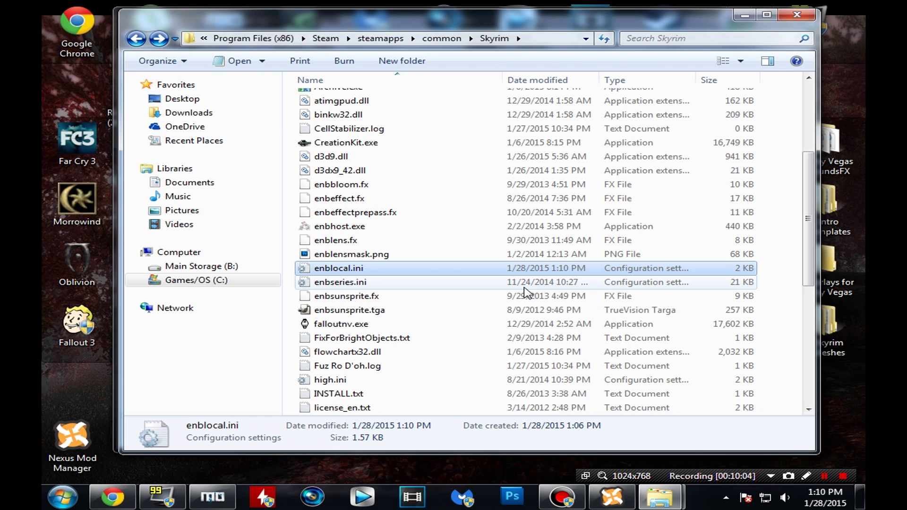
Look through the files in the Skyrim root folder and go back to the Rudy ENB 1.8 (0.264) folder
scroll(526, 293, "up", 4)
scroll(525, 293, "down", 10)
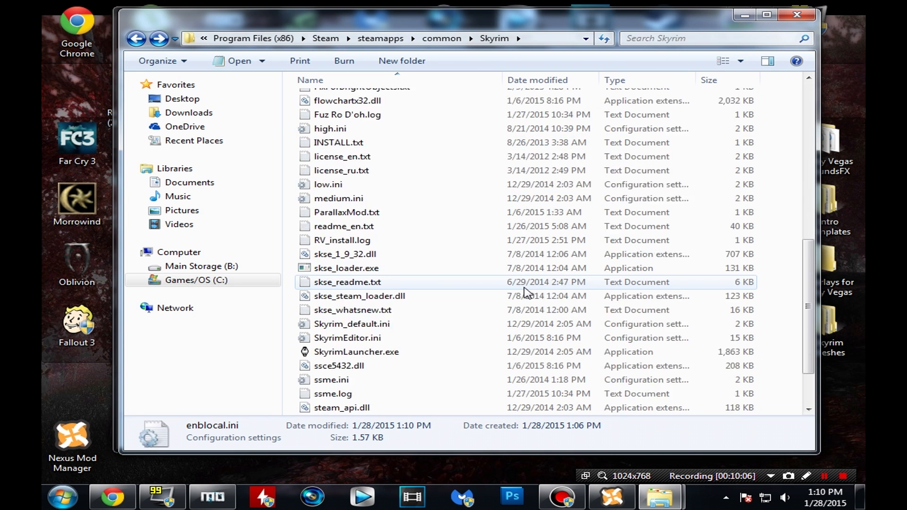
scroll(526, 293, "down", 1)
mouse_move(659, 499)
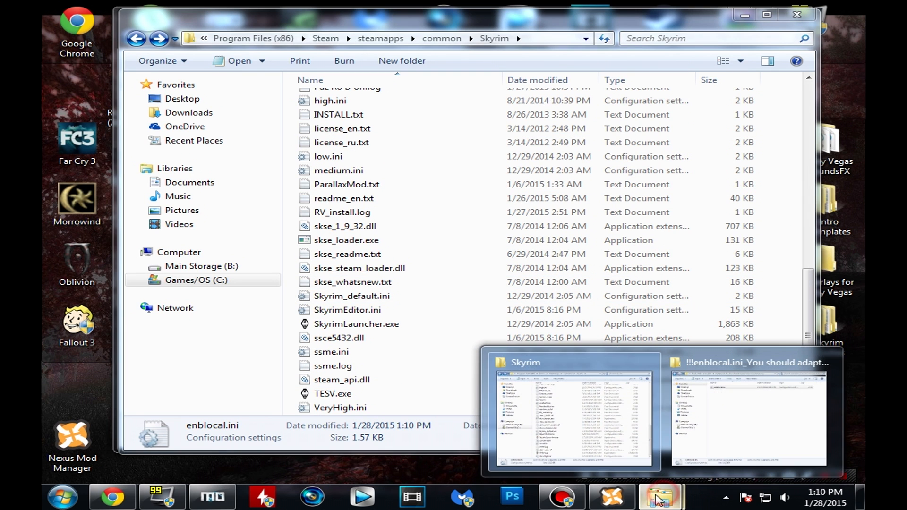
left_click(561, 405)
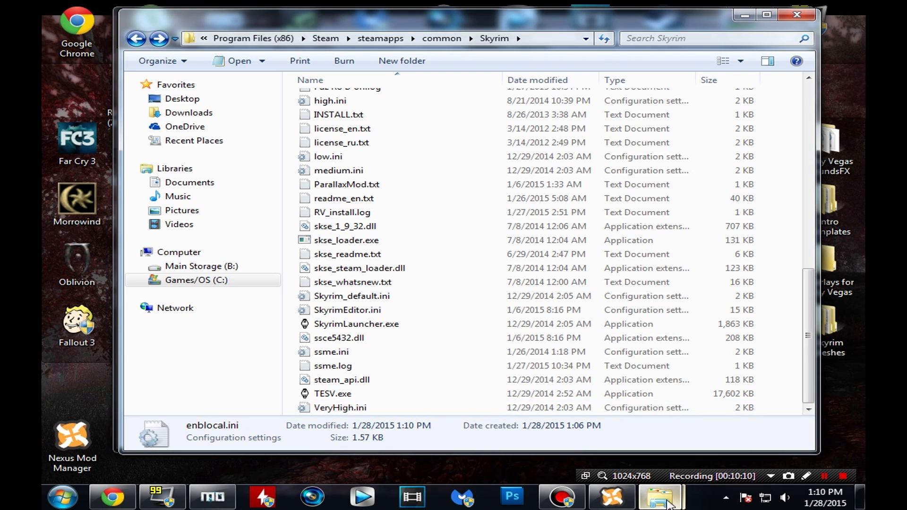
mouse_move(668, 503)
left_click(703, 415)
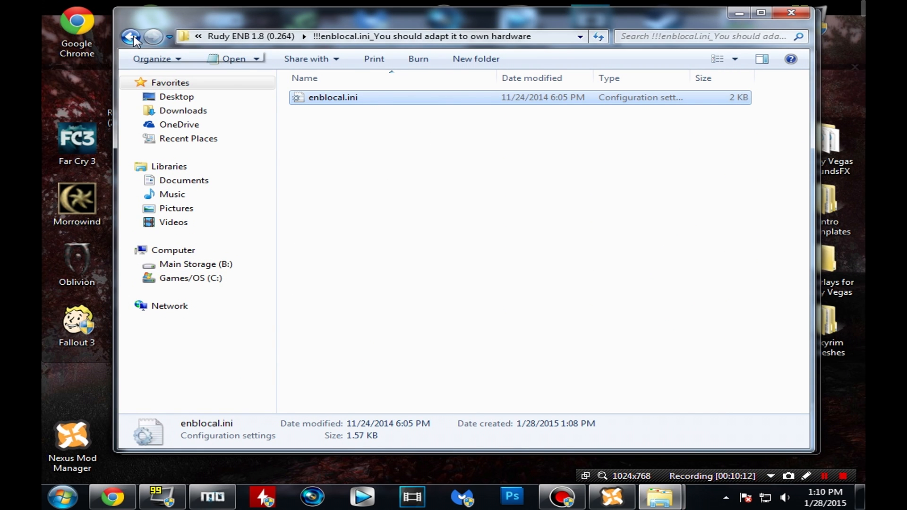
left_click(133, 40)
left_click(449, 268)
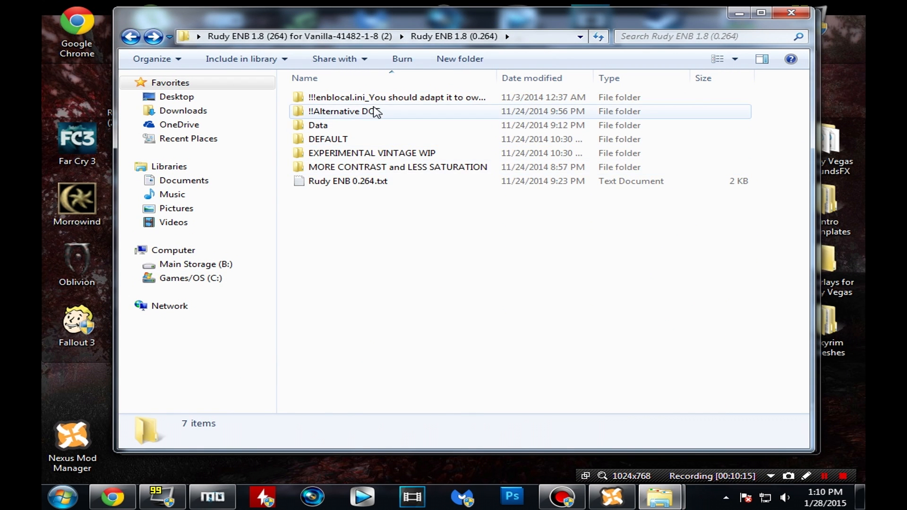
Look inside the MORE CONTRAST and LESS SATURATION folder, return to Rudy ENB 1.8 (0.264) and select its Data folder
left_click(372, 115)
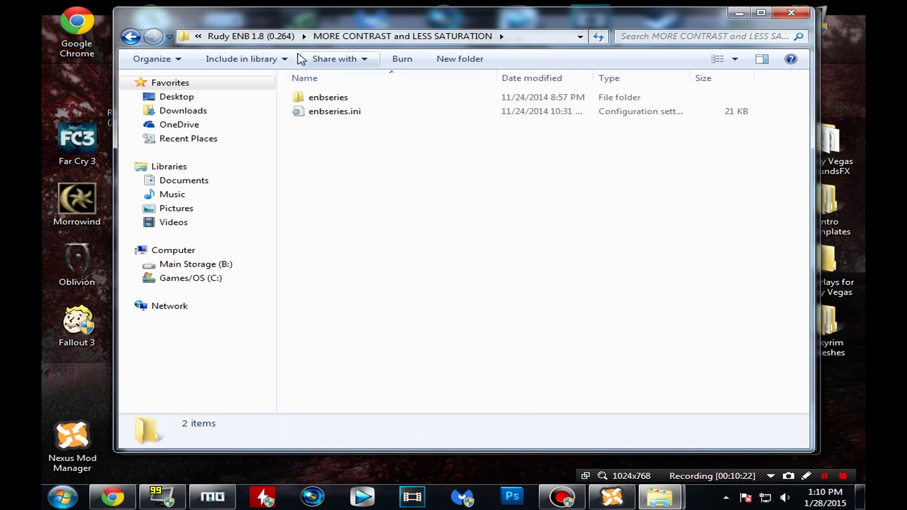
left_click(131, 36)
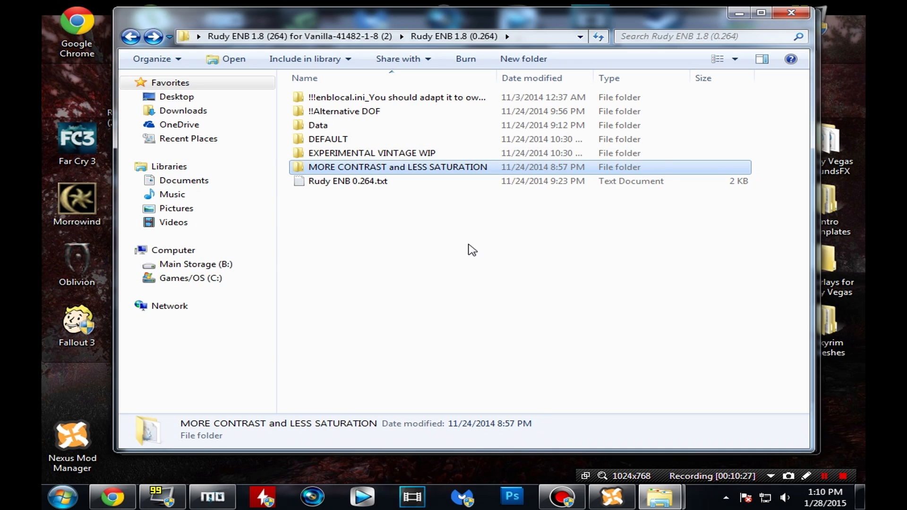
left_click(391, 229)
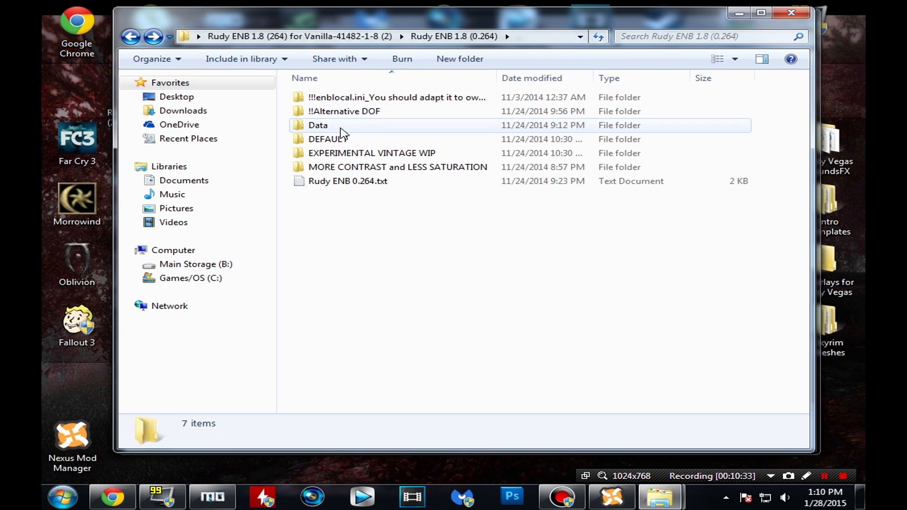
left_click(341, 126)
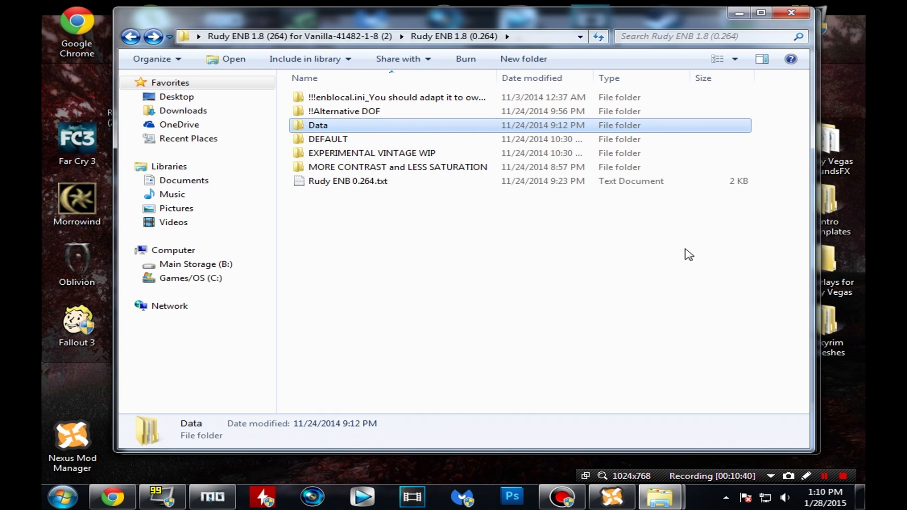
Look through the contents of Skyrim's Data folder and return to the Rudy ENB 1.8 (0.264) folder
left_click(659, 497)
left_click(609, 377)
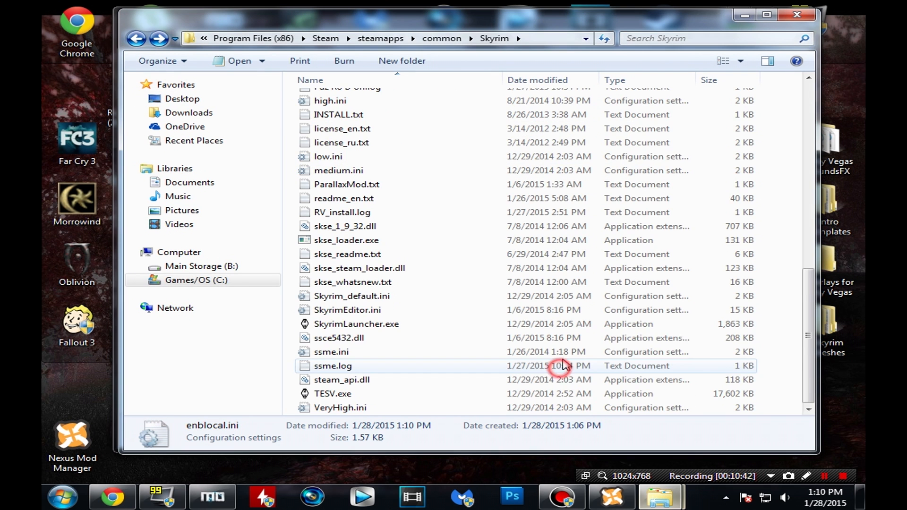
scroll(540, 355, "up", 10)
double_click(364, 97)
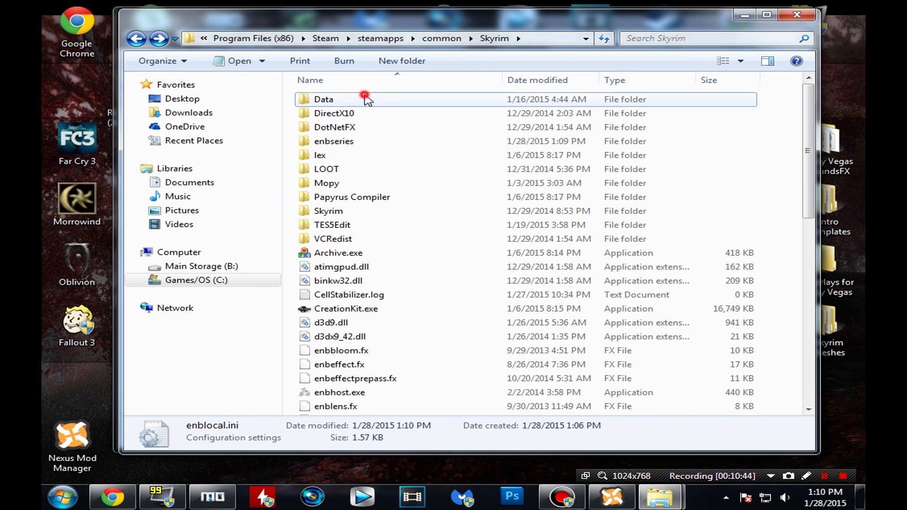
scroll(462, 142, "down", 4)
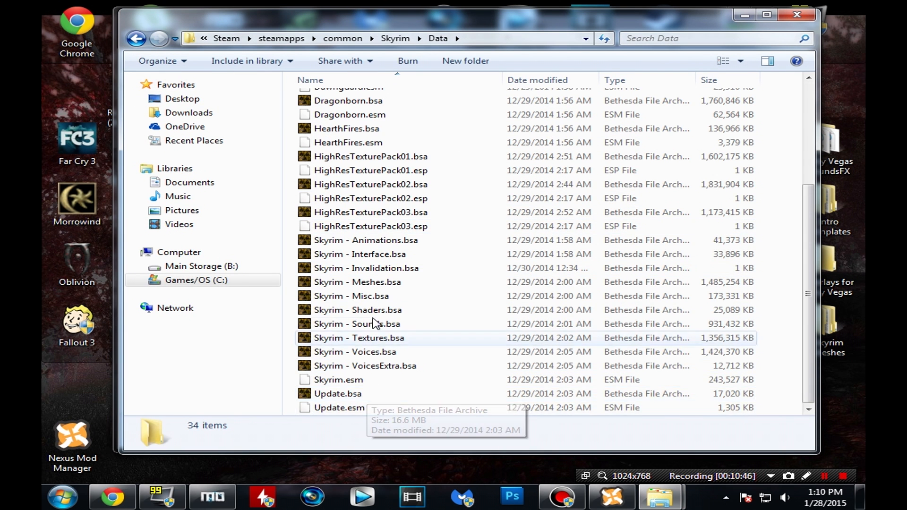
scroll(364, 148, "up", 4)
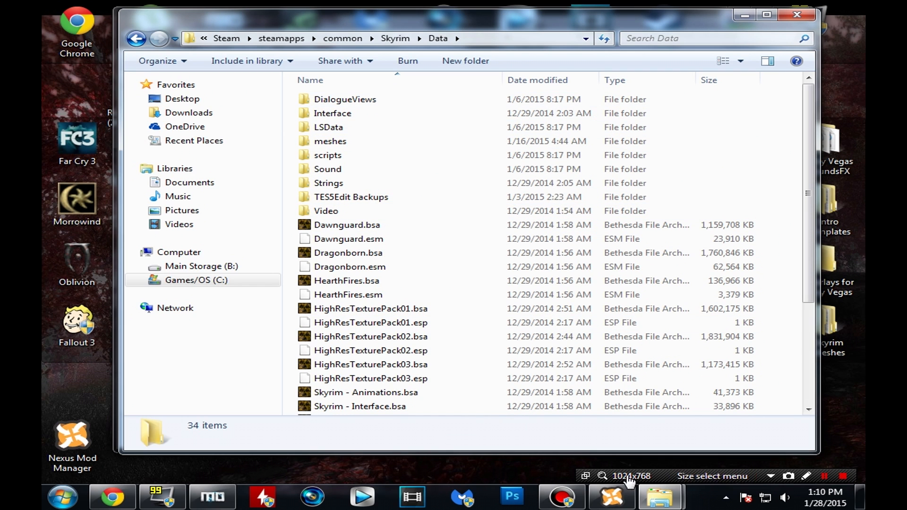
mouse_move(660, 496)
left_click(720, 421)
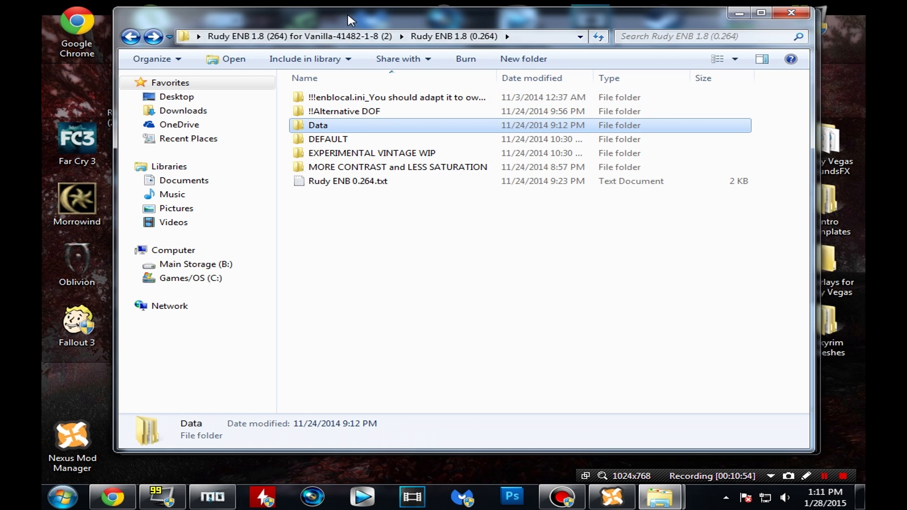
Compress the preset's Data folder into a RAR archive named Rudy ENB Data.rar
left_click_drag(348, 17, 356, 17)
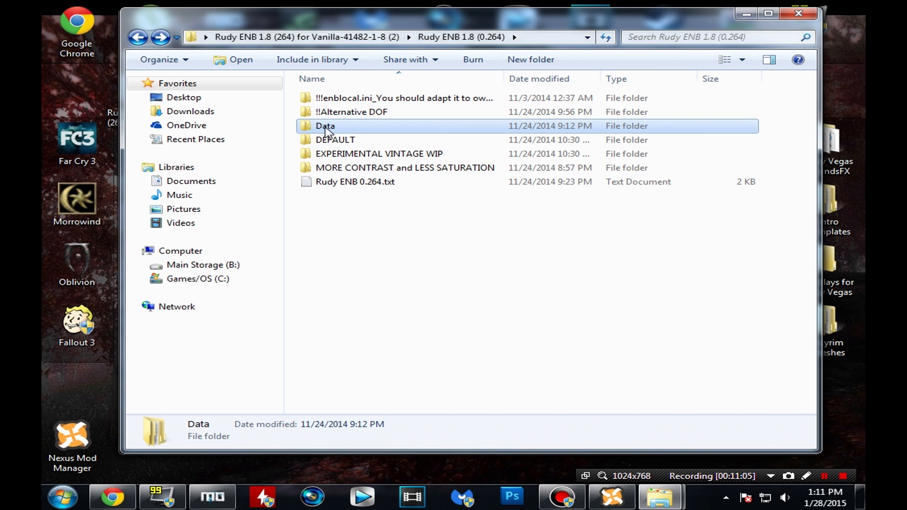
right_click(410, 127)
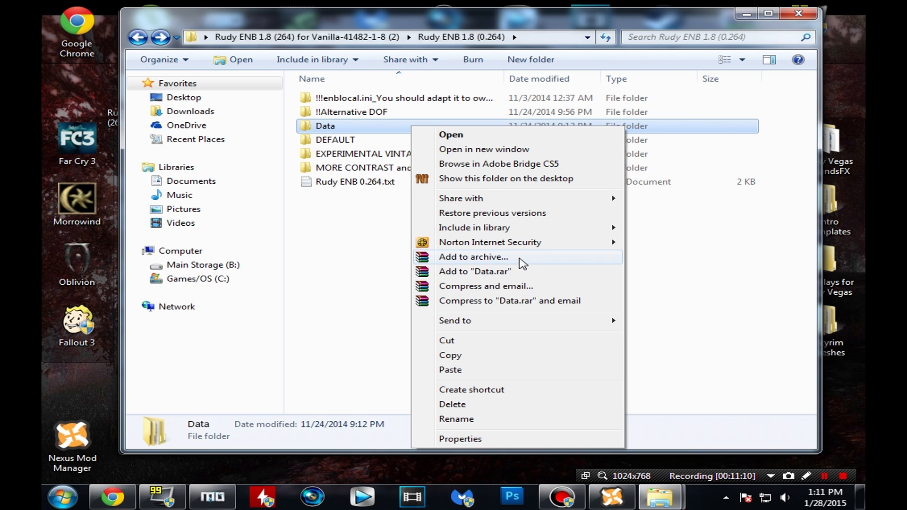
left_click(474, 257)
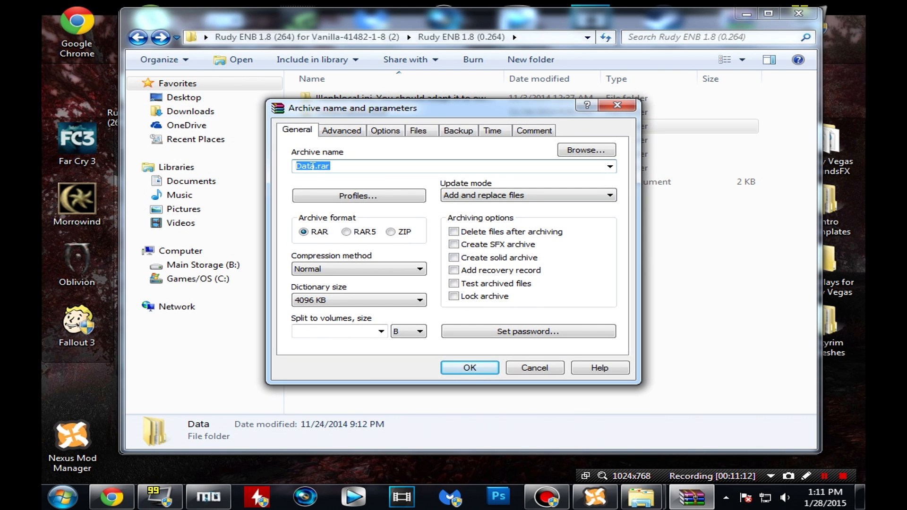
left_click(315, 166)
type("ENB")
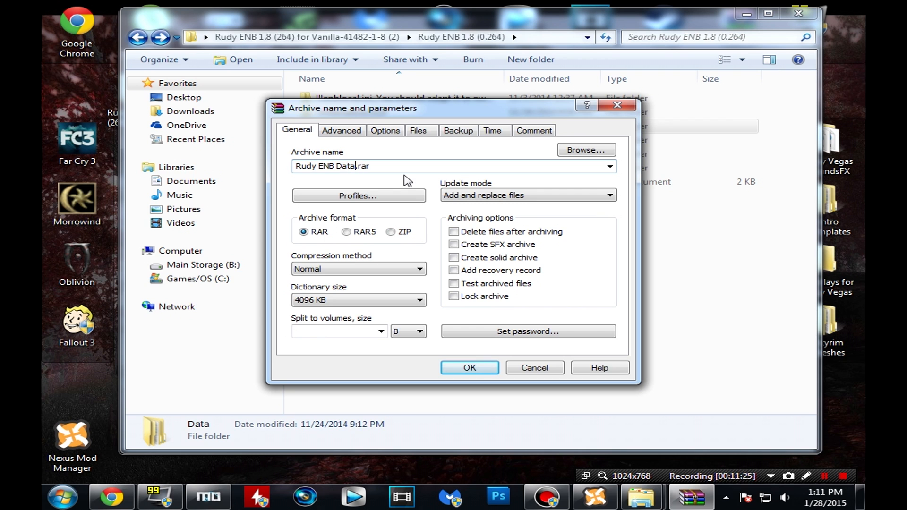
left_click(470, 367)
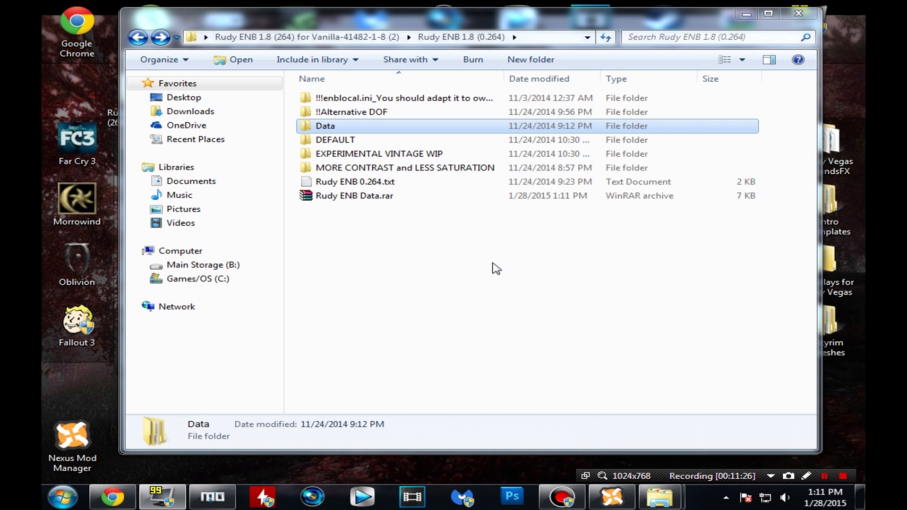
Move Rudy ENB Data.rar to the desktop and dismiss the Fences trial and purchase dialogs
left_click(371, 196)
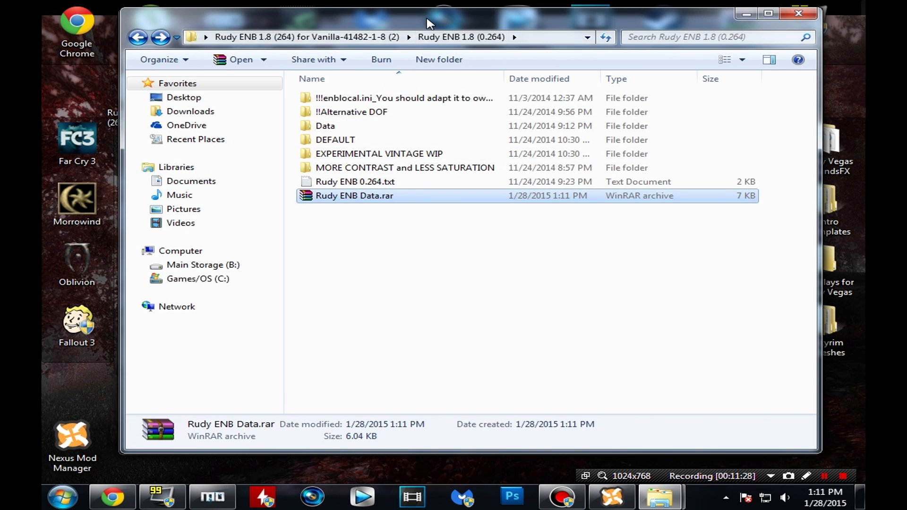
left_click_drag(429, 23, 499, 26)
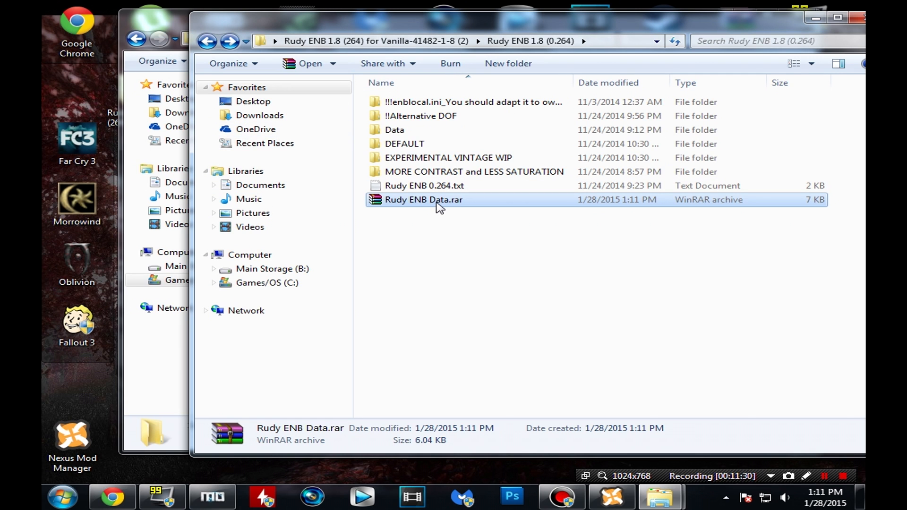
left_click_drag(441, 206, 83, 390)
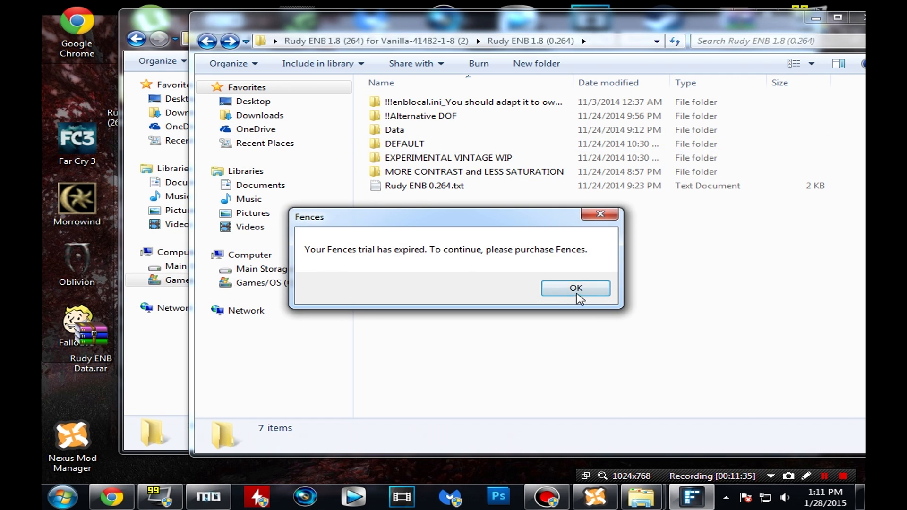
left_click(575, 288)
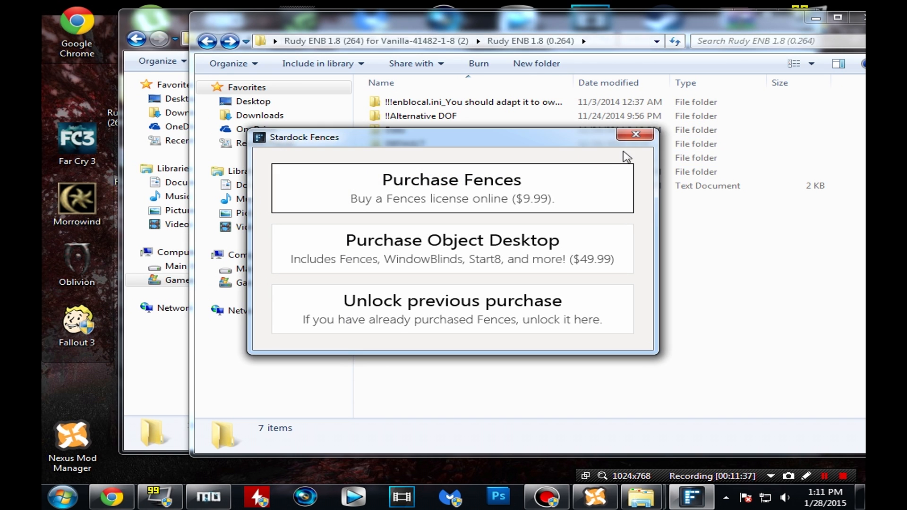
left_click(626, 139)
left_click_drag(619, 29, 538, 28)
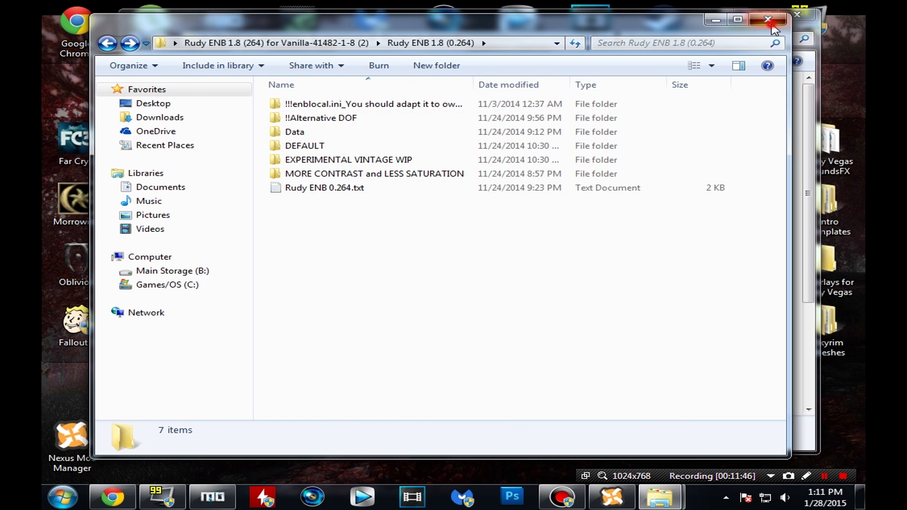
Put away the Rudy ENB folder, return the other window to the Skyrim root folder and minimize it
key("alt+Tab")
left_click(394, 38)
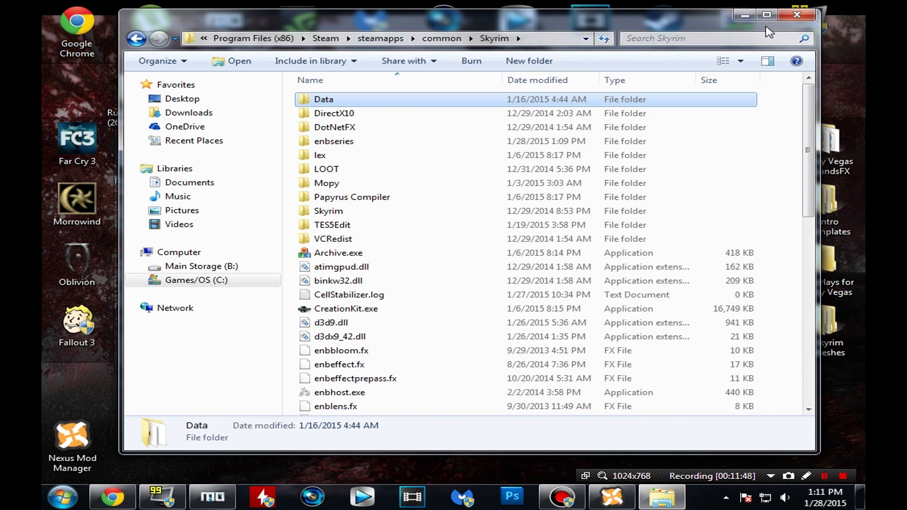
left_click(743, 19)
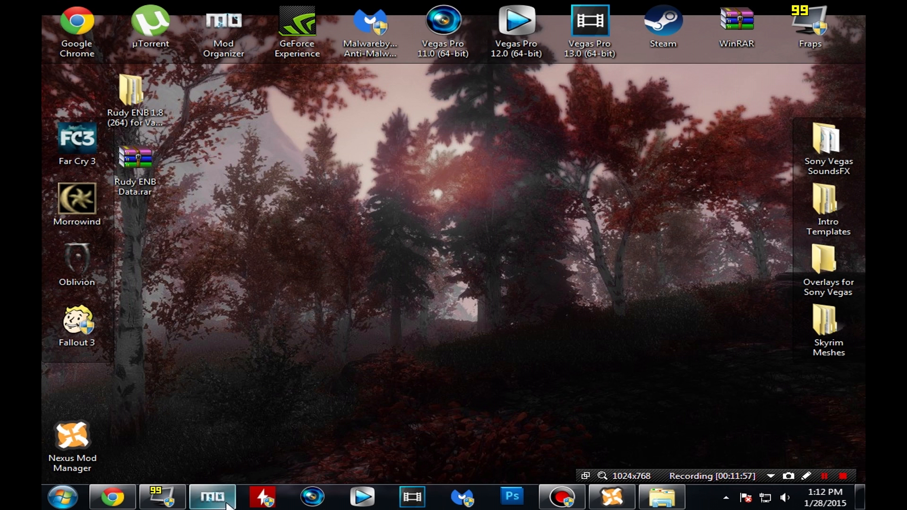
Switch to Mod Organizer and choose the ENB Preset & Armor Reviews profile
left_click(212, 496)
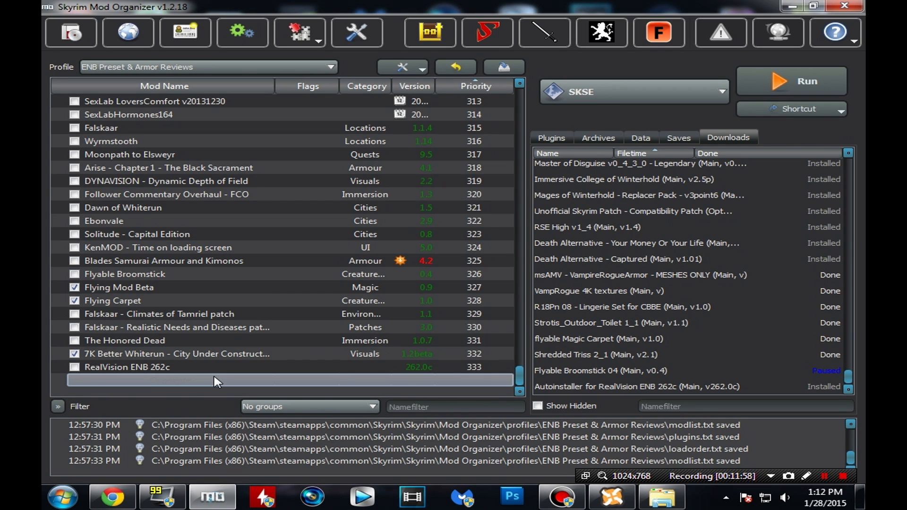
left_click(222, 357)
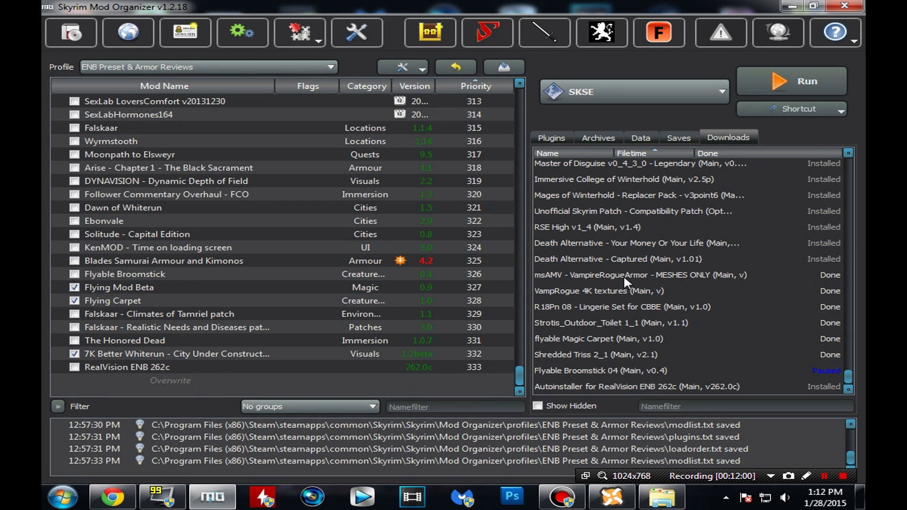
left_click(330, 67)
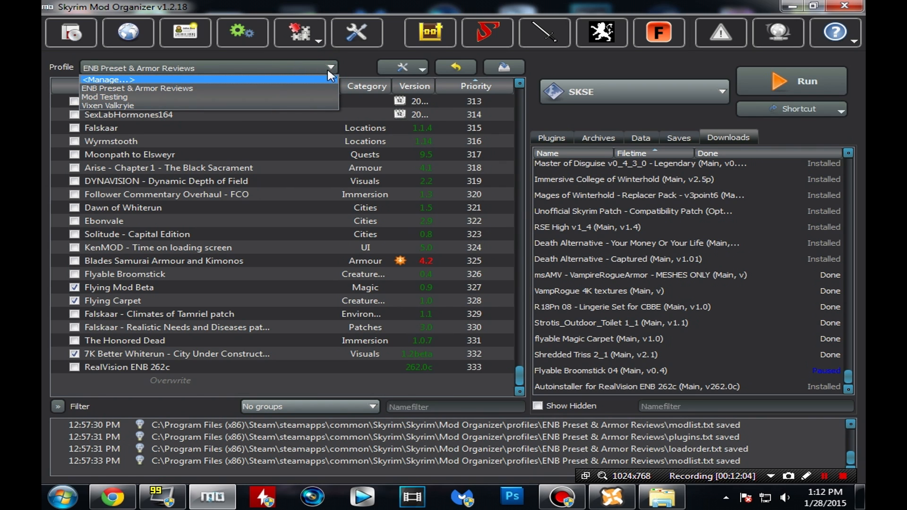
left_click(313, 88)
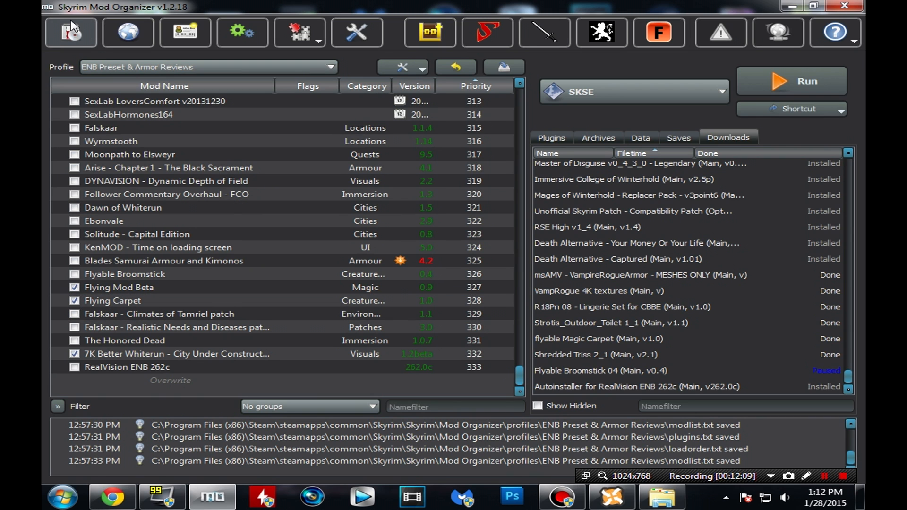
Start installing a mod from an archive, choosing Rudy ENB Data.rar on the desktop
left_click(75, 37)
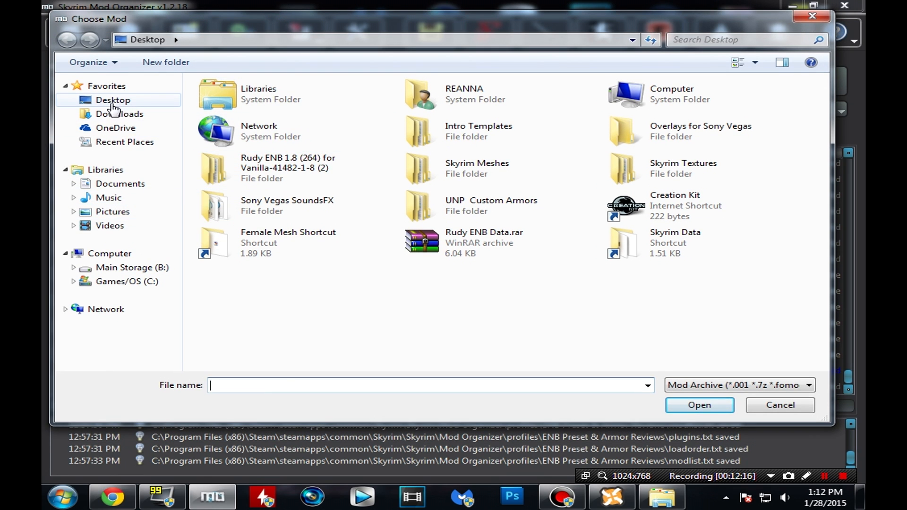
left_click(118, 101)
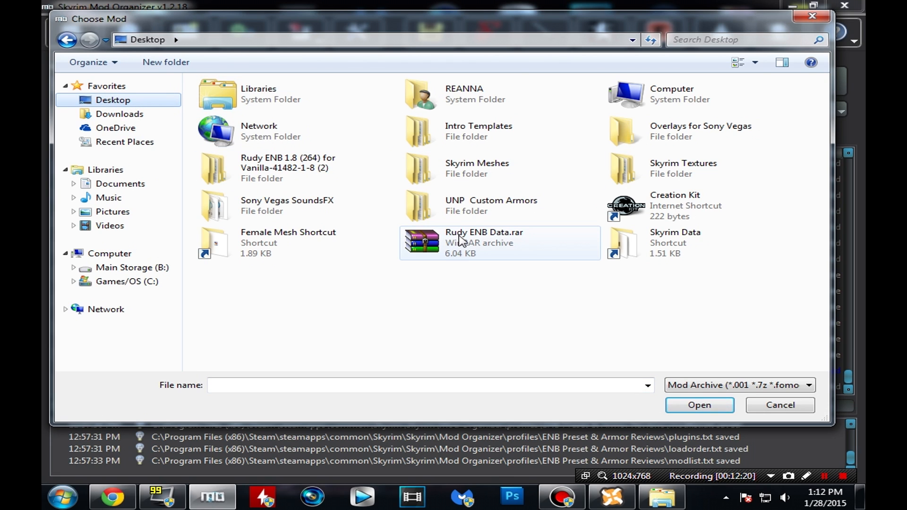
left_click(480, 253)
left_click(699, 404)
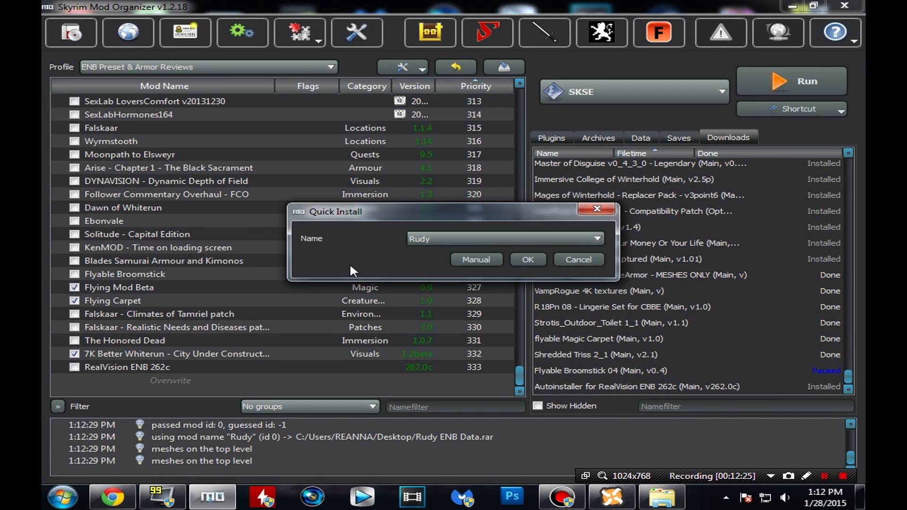
Name the mod Rudy ENB Data and switch to manual installation
left_click(598, 239)
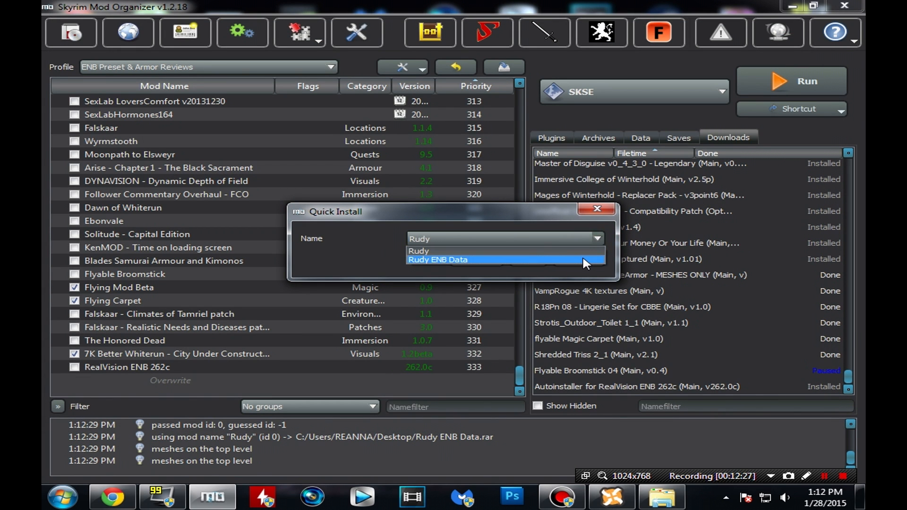
left_click(586, 263)
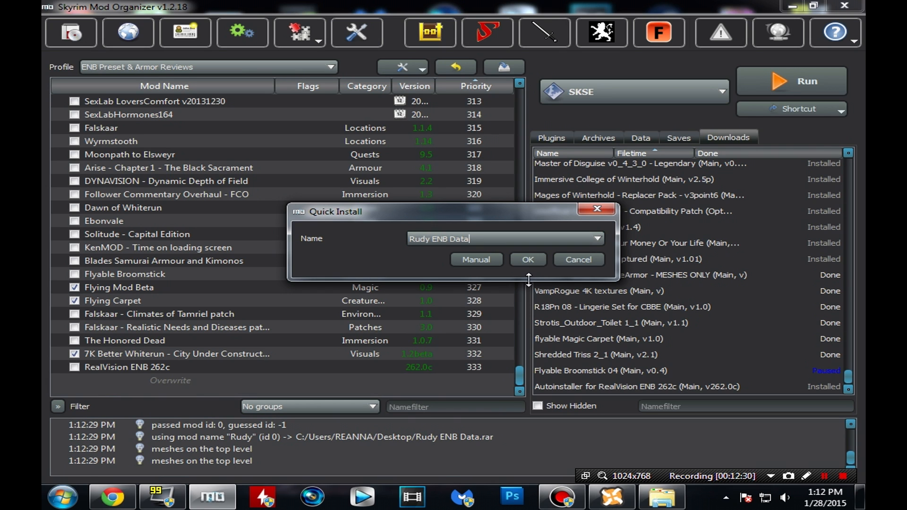
left_click(486, 261)
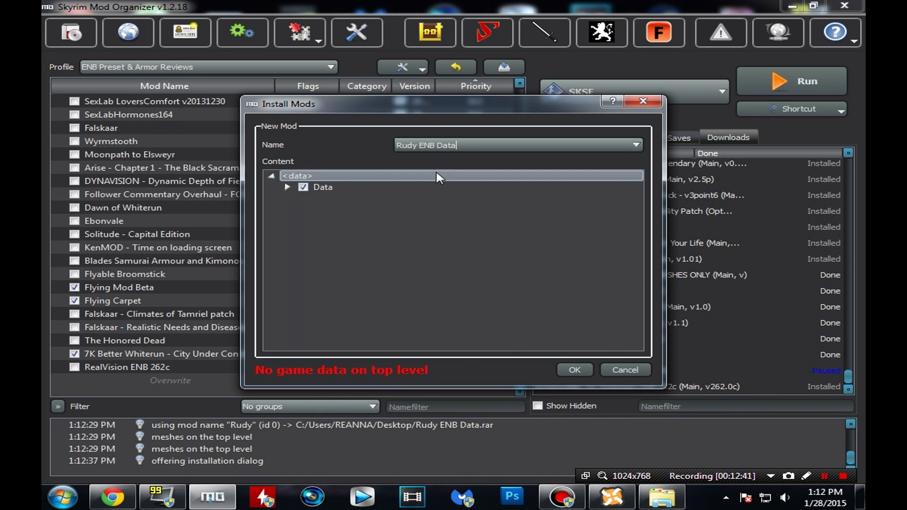
Set the Data folder in the archive's content tree as the mod's data directory
left_click_drag(424, 112, 305, 89)
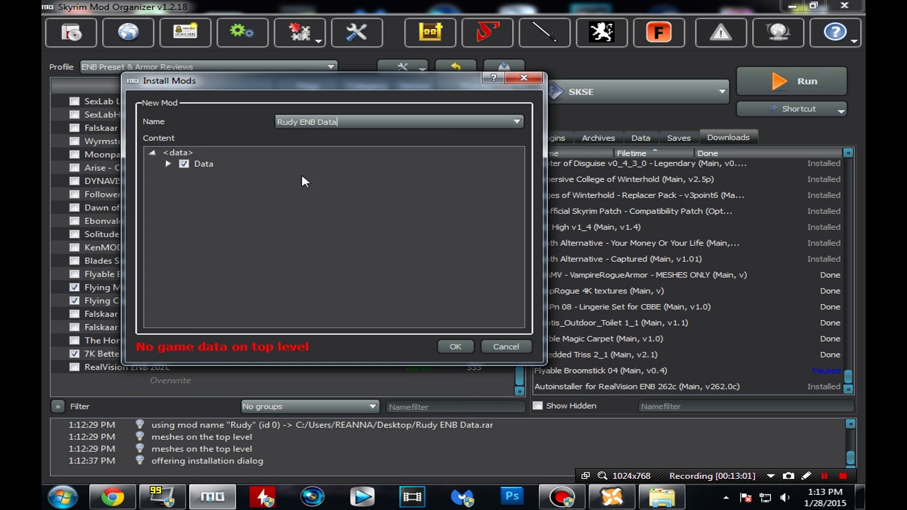
left_click(324, 165)
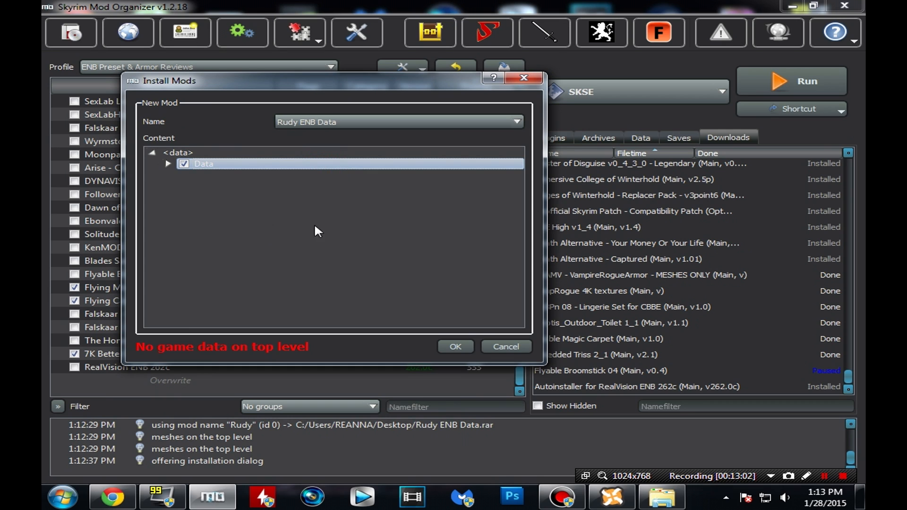
right_click(271, 162)
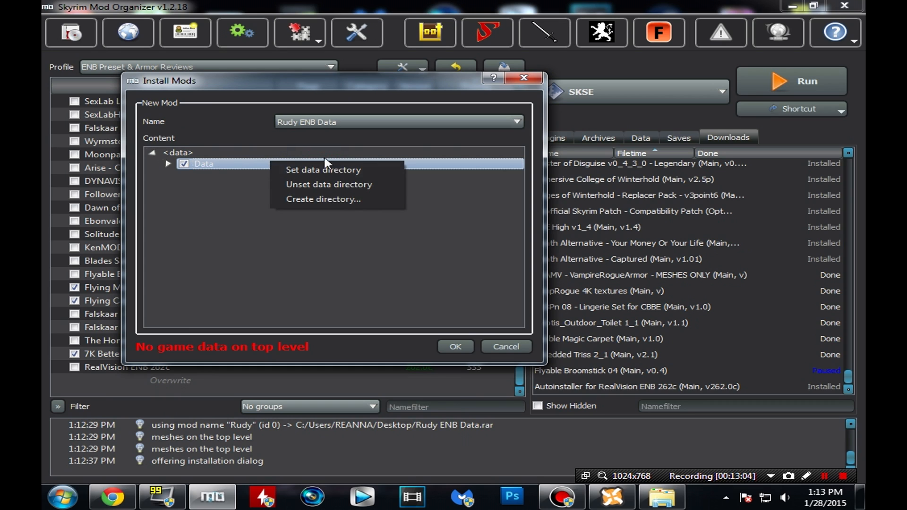
left_click(344, 170)
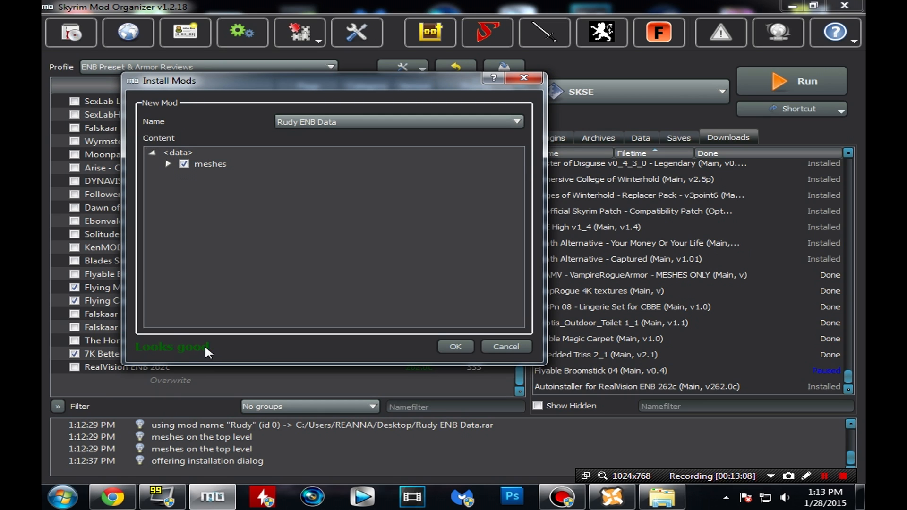
Check the meshes folder contents in the archive tree, install the mod and enable Rudy ENB Data in the mod list
left_click(169, 163)
left_click(184, 175)
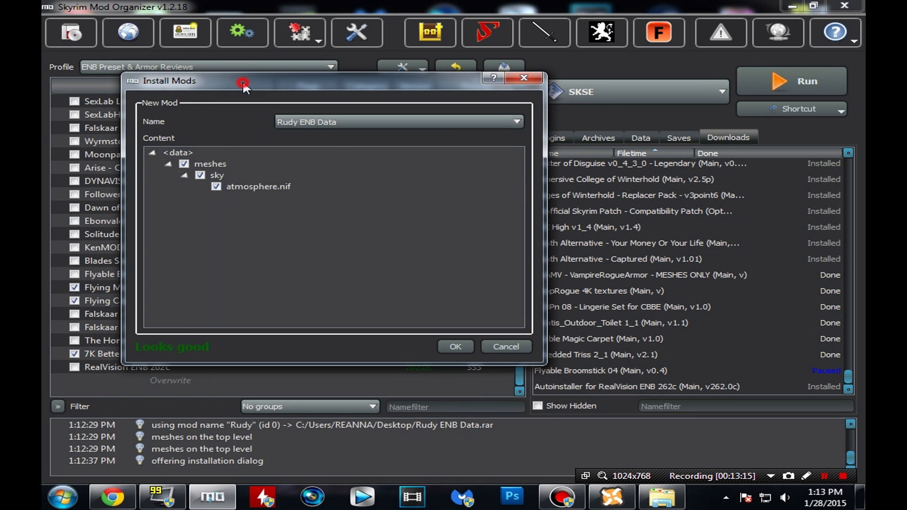
left_click_drag(245, 87, 230, 71)
left_click(439, 332)
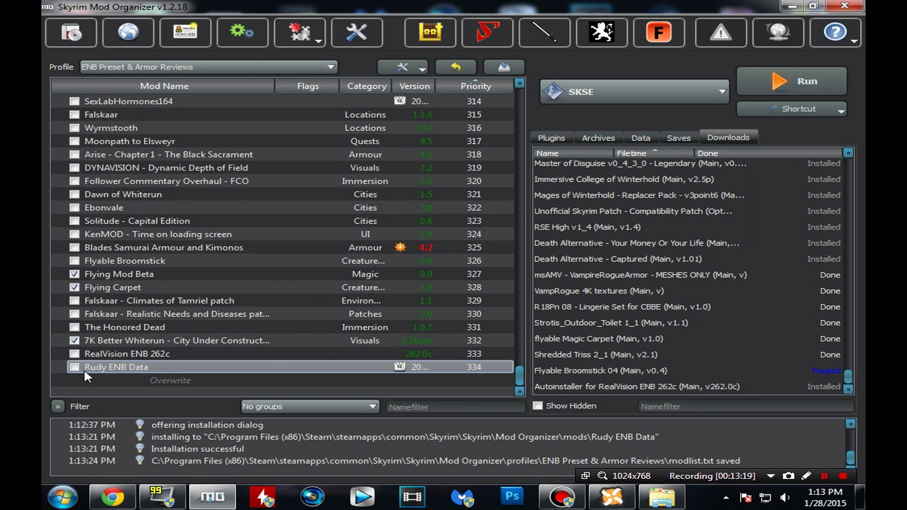
left_click(74, 367)
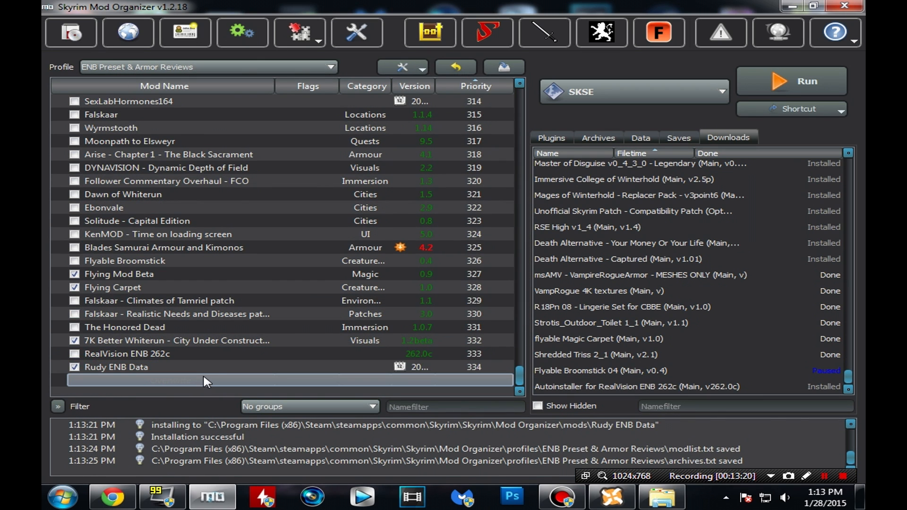
Look through the plugin load order for entries belonging to the new mod, and minimise the mod manager
left_click(549, 139)
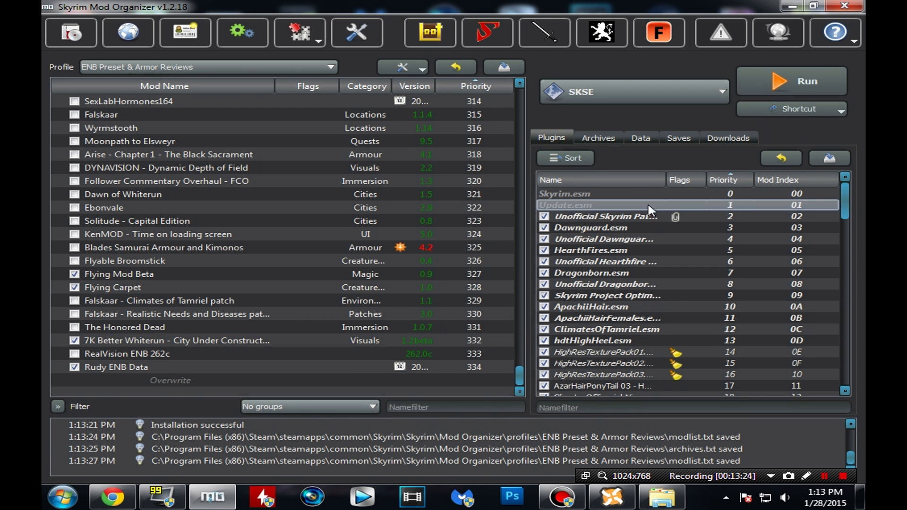
left_click_drag(847, 202, 856, 381)
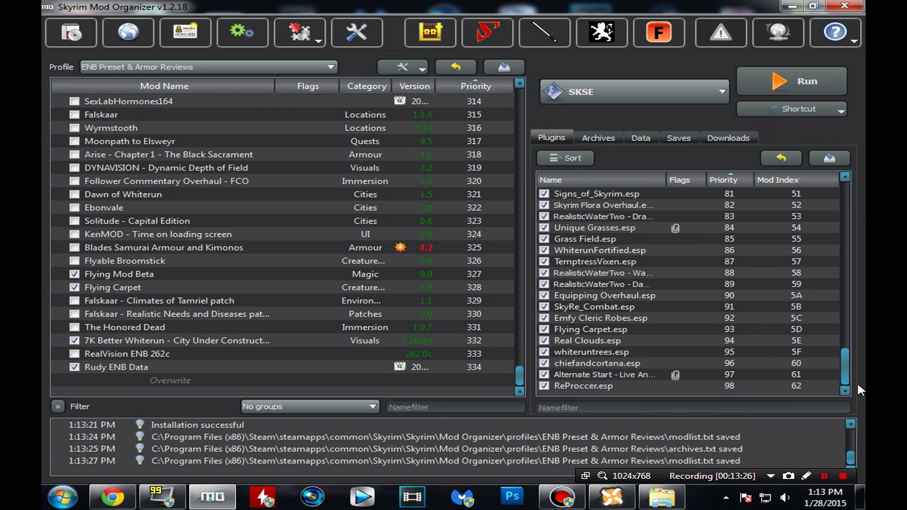
scroll(668, 364, "up", 14)
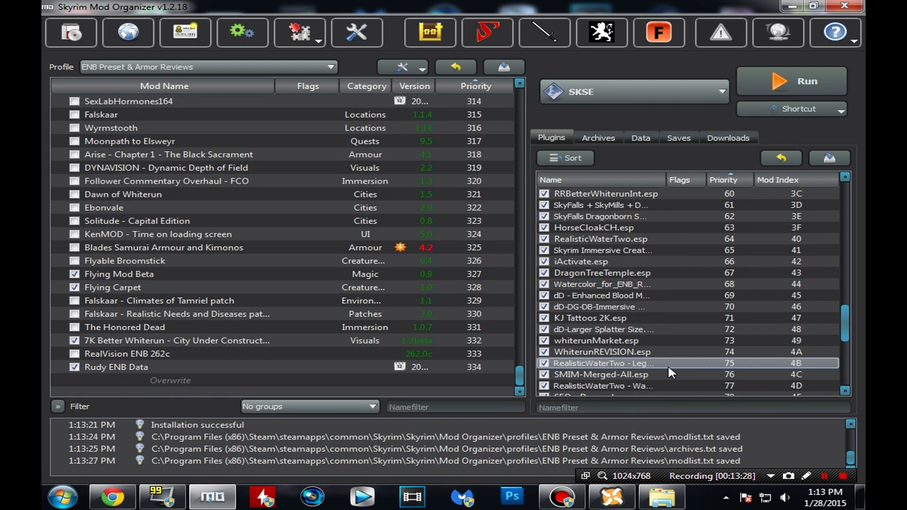
scroll(668, 368, "down", 10)
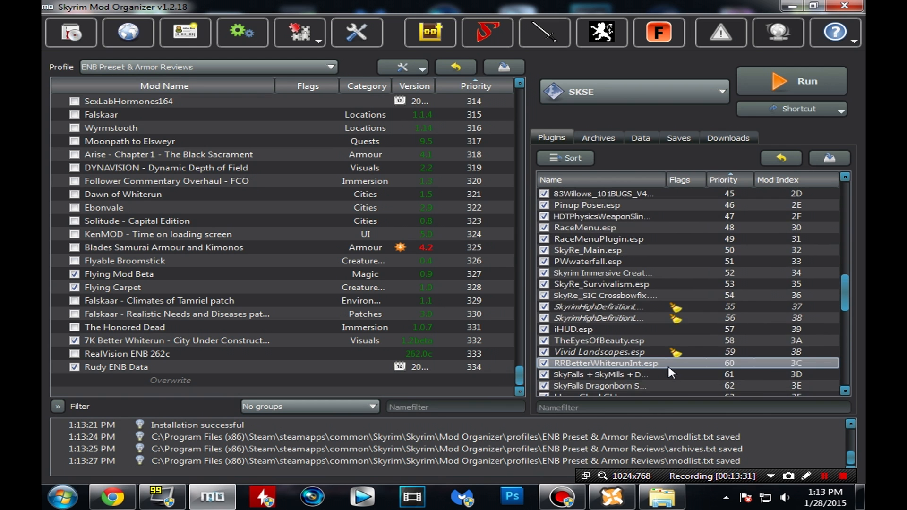
scroll(668, 364, "down", 4)
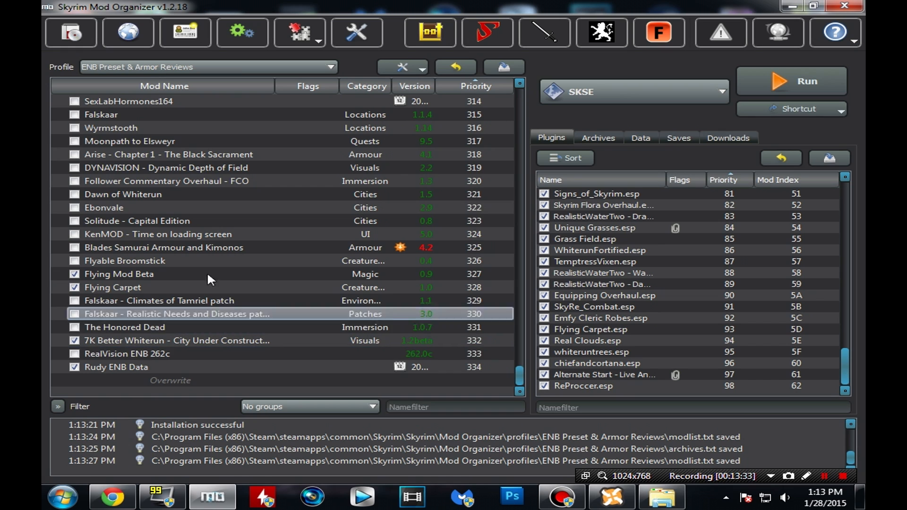
left_click(792, 6)
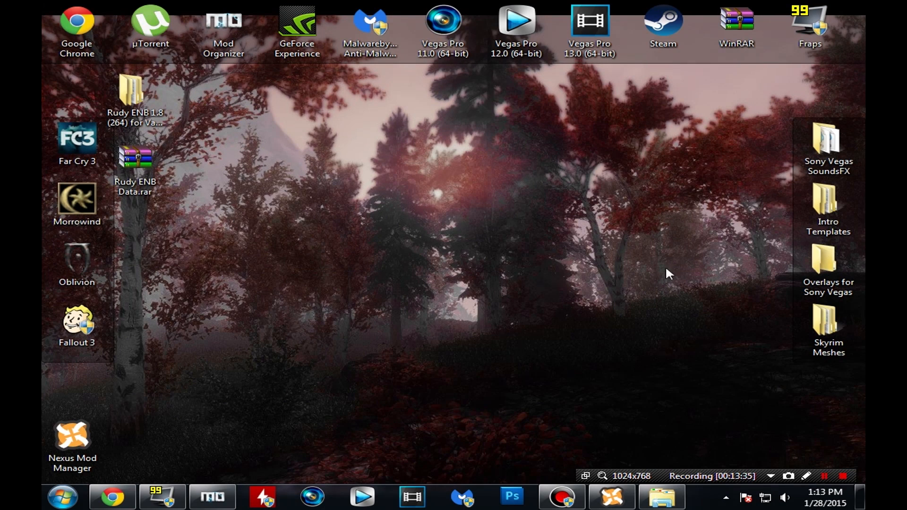
Switch to Nexus Mod Manager and add Rudy ENB Data.rar from the desktop as a mod
left_click(619, 494)
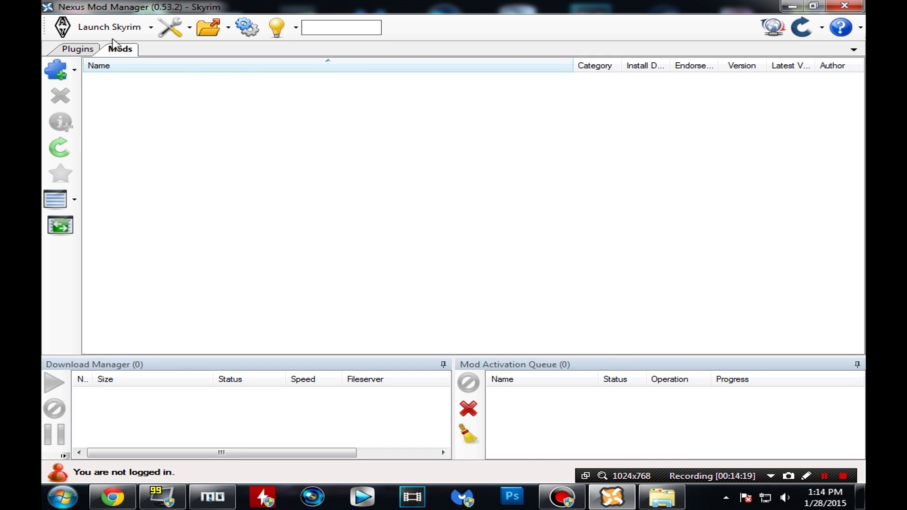
left_click(57, 70)
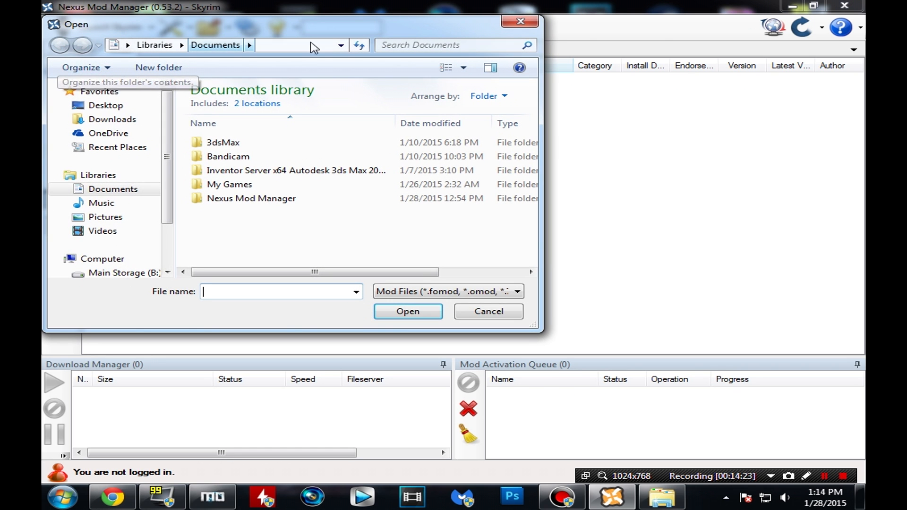
left_click_drag(541, 330, 780, 404)
left_click_drag(482, 34, 504, 28)
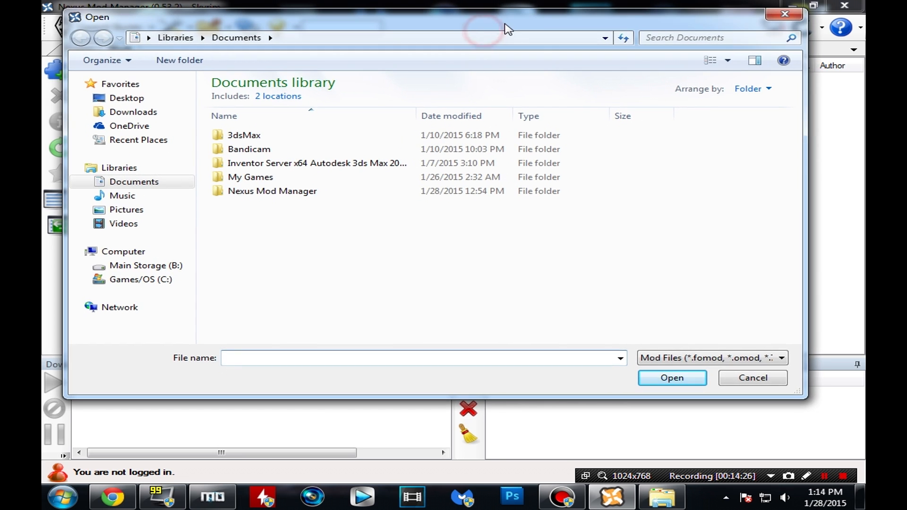
left_click(126, 94)
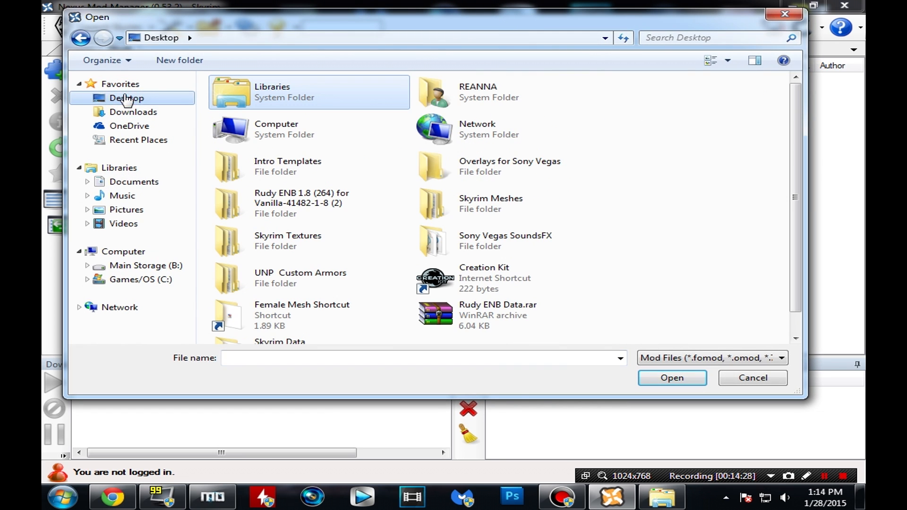
left_click(485, 315)
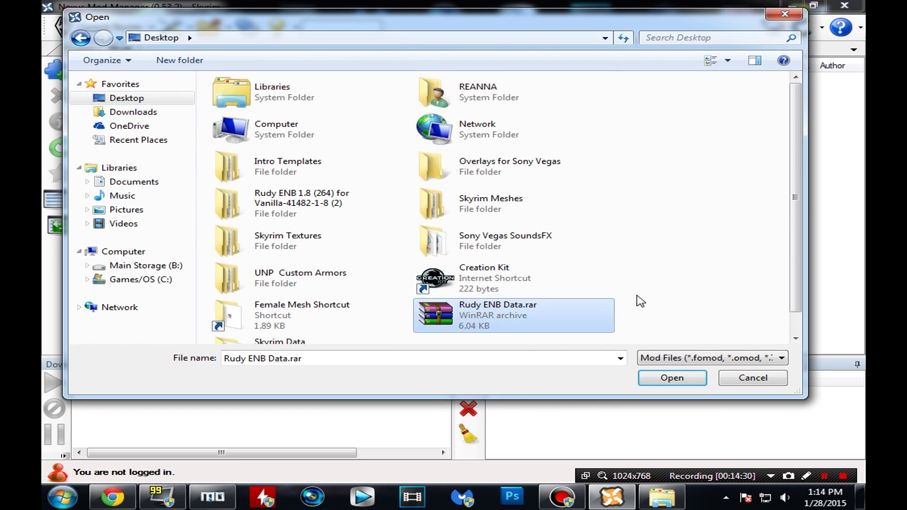
left_click(679, 378)
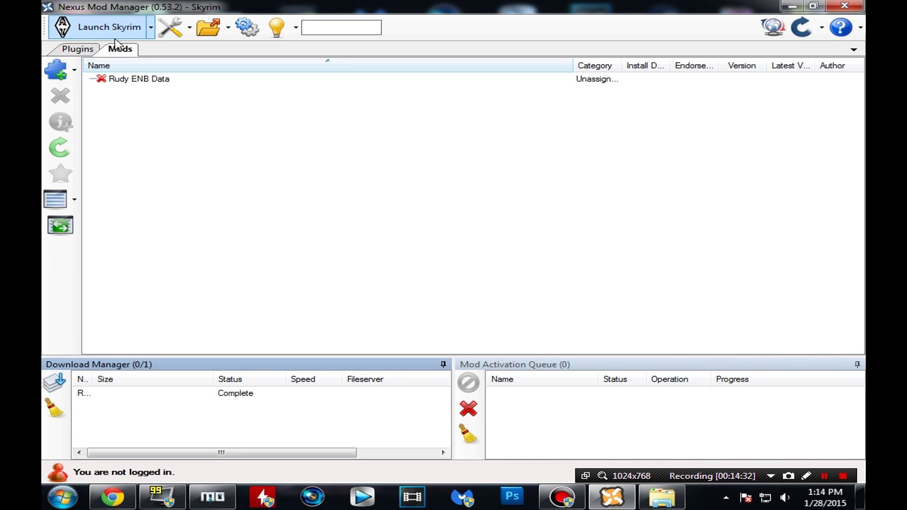
Delete Rudy ENB Data from the Nexus Mod Manager mod list and close the program
left_click(235, 79)
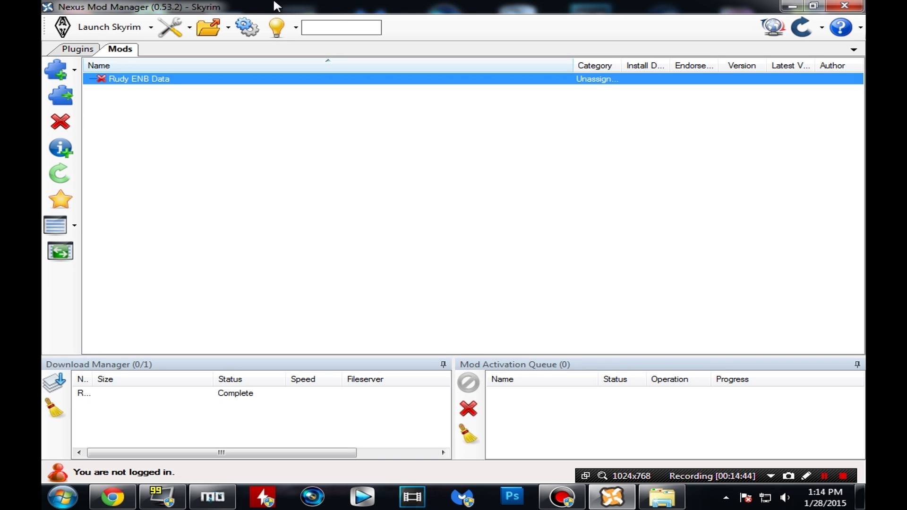
left_click(63, 123)
left_click(483, 296)
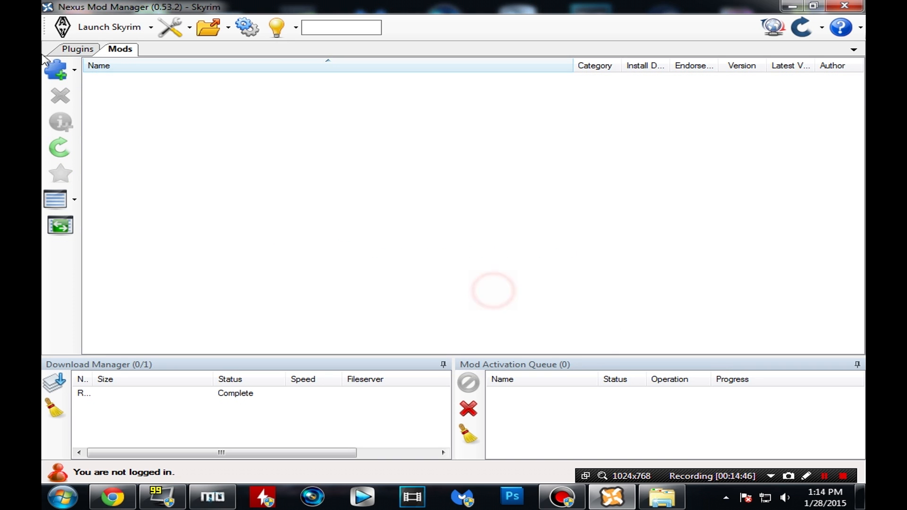
key("alt+F4")
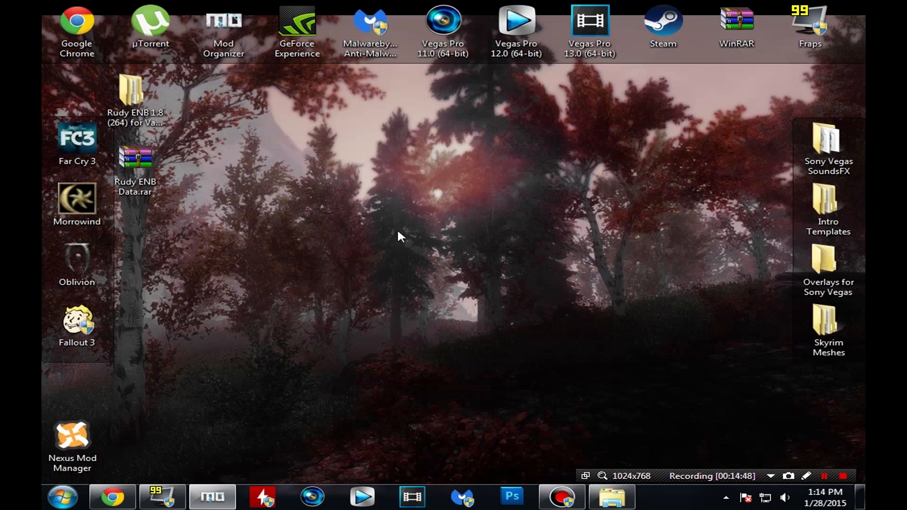
Delete the Rudy ENB 1.8 folder and Rudy ENB Data.rar from the desktop
left_click_drag(195, 192, 133, 109)
key("Delete")
key("Return")
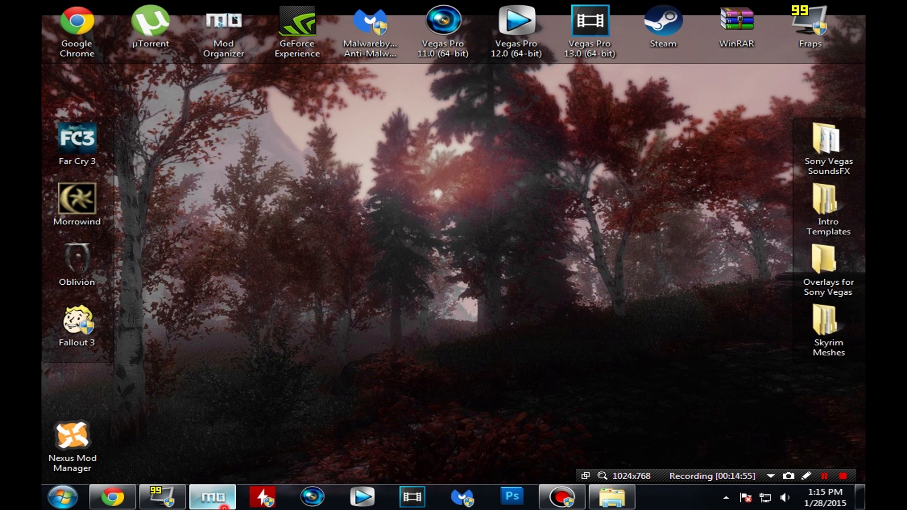
Return to Mod Organizer and launch LOOT, letting it start Steam and closing the Steam store window
left_click(212, 496)
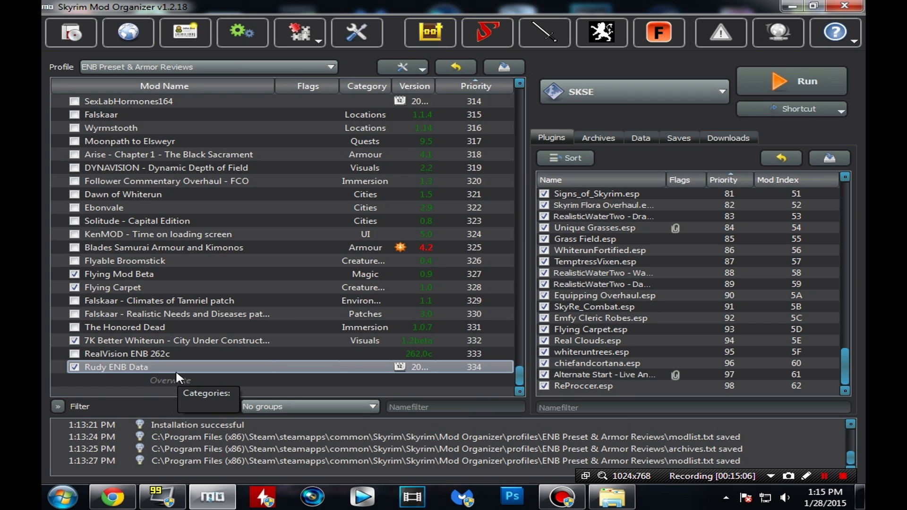
left_click(431, 37)
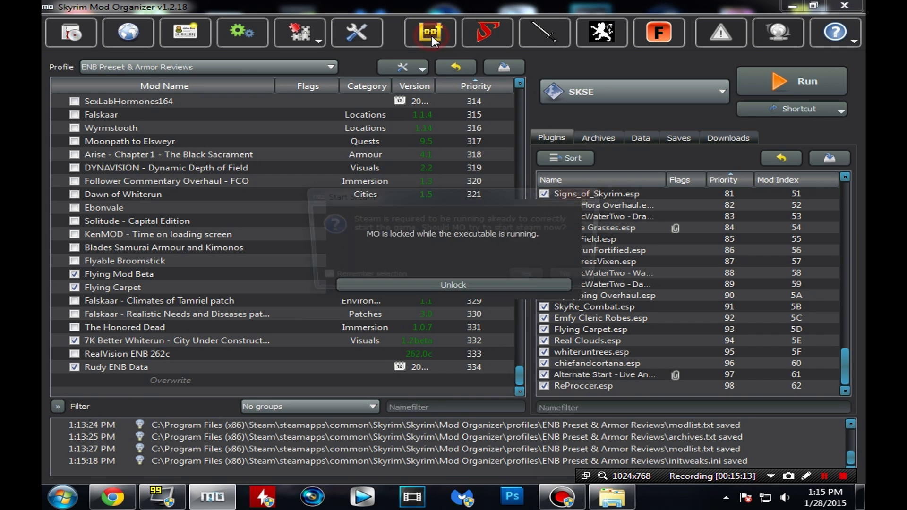
left_click(543, 279)
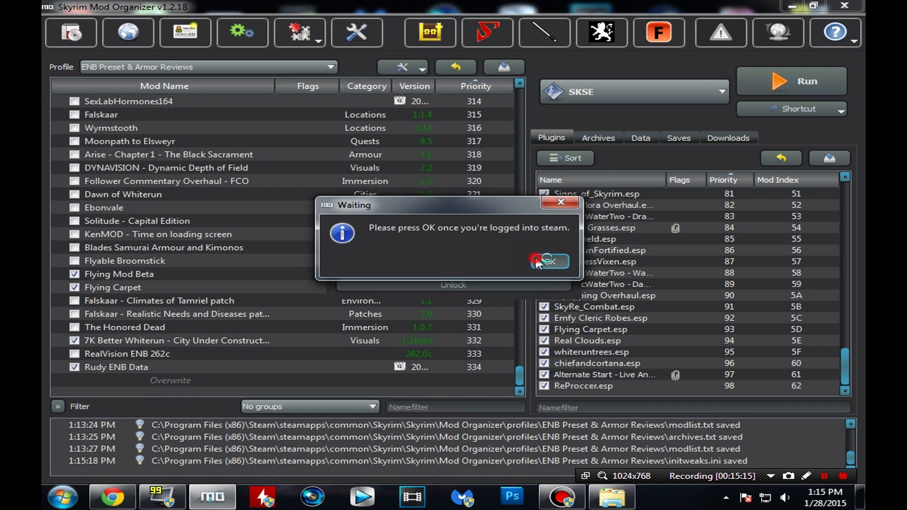
left_click(543, 259)
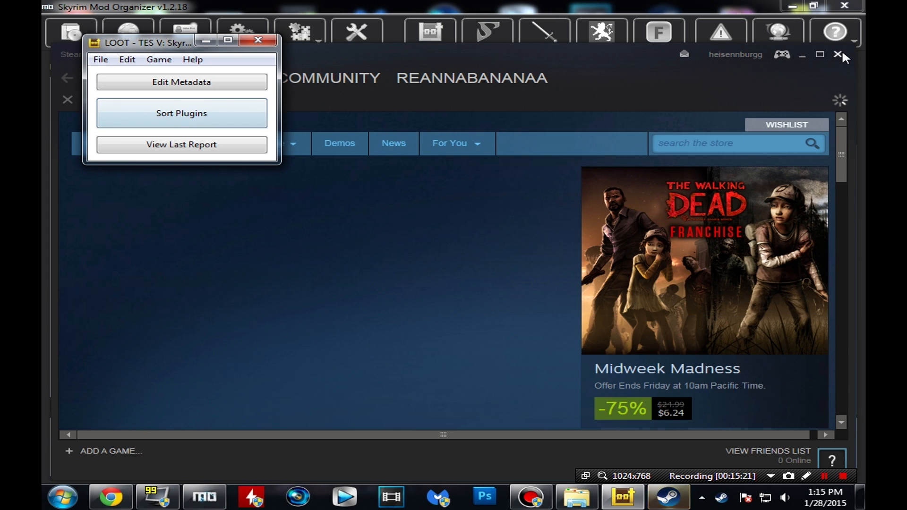
left_click(840, 54)
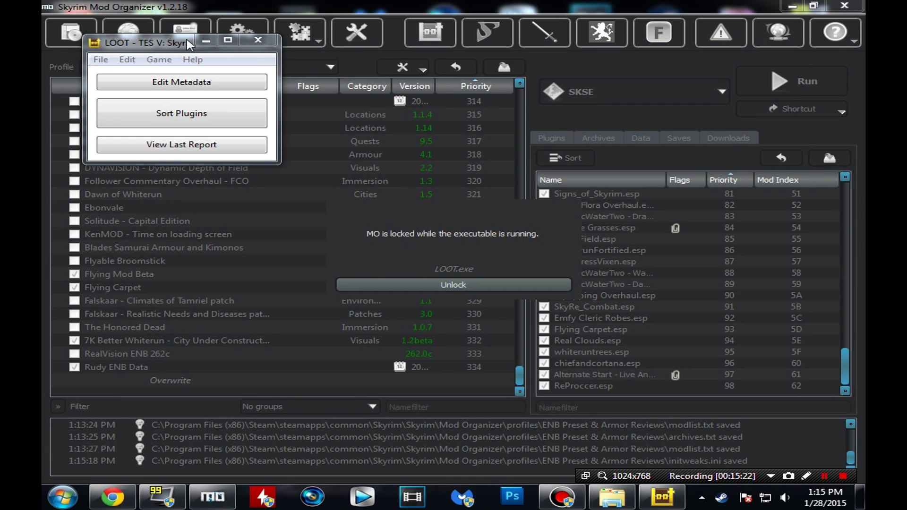
Sort the plugins with LOOT, apply the calculated load order, and close the report and LOOT
left_click_drag(174, 45, 206, 62)
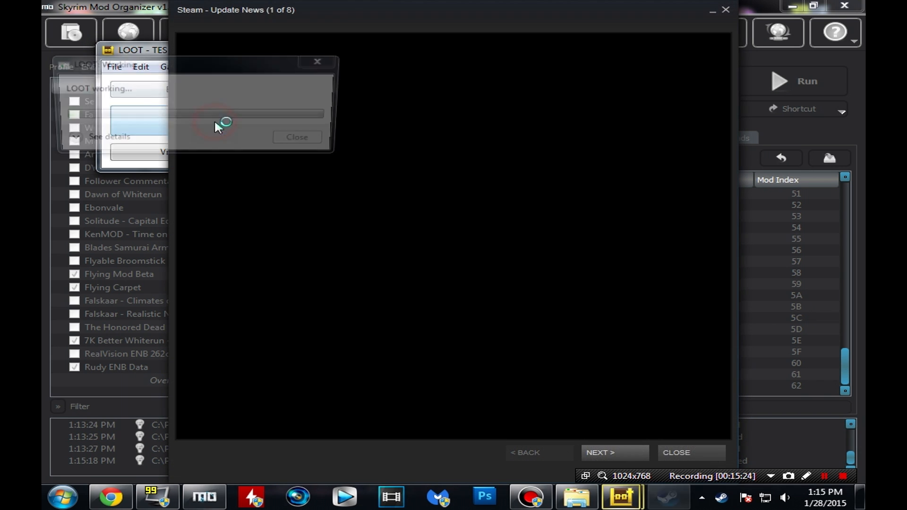
left_click(215, 120)
left_click(677, 450)
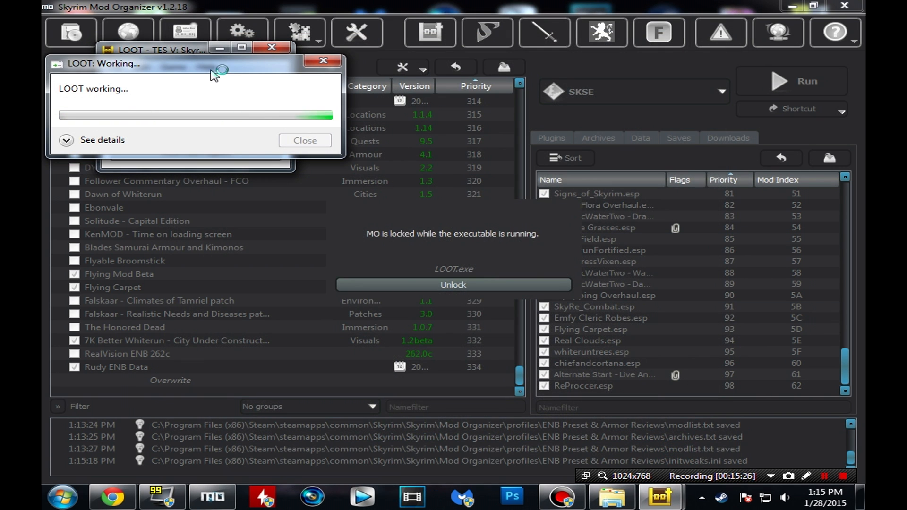
left_click_drag(212, 72, 262, 72)
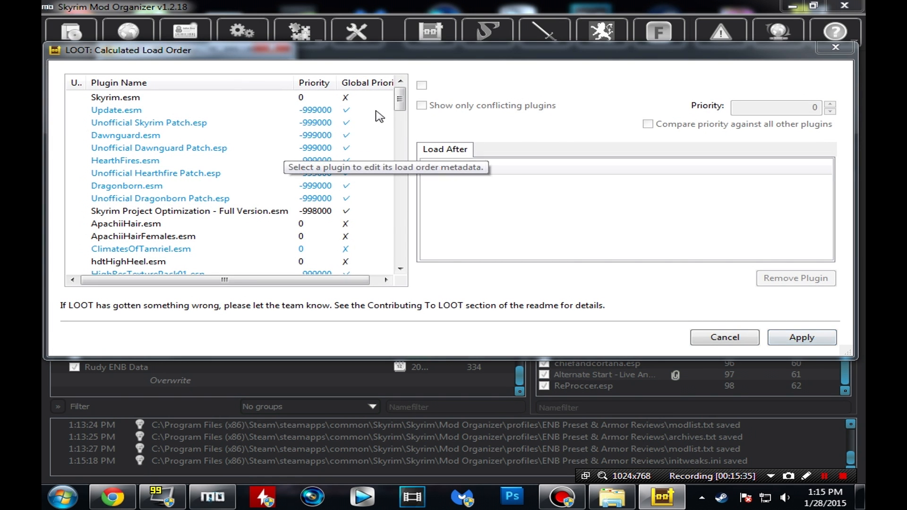
left_click_drag(399, 99, 410, 261)
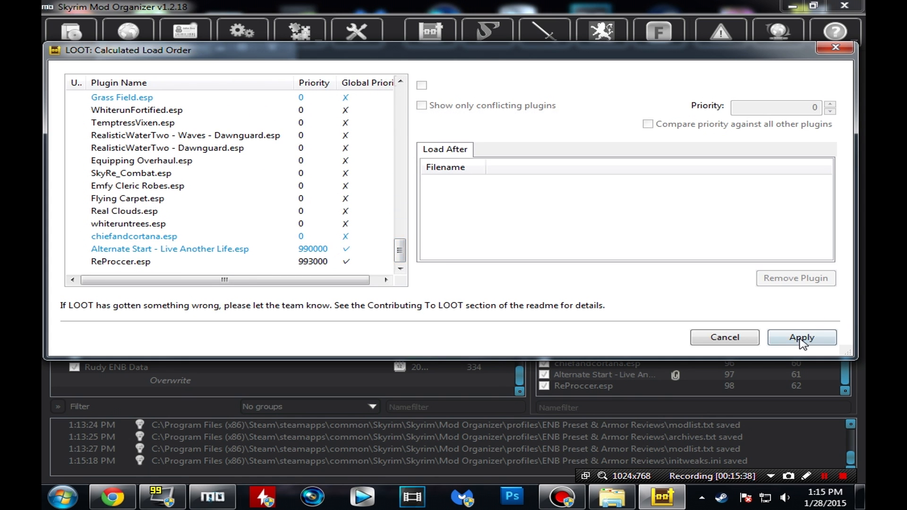
left_click(825, 338)
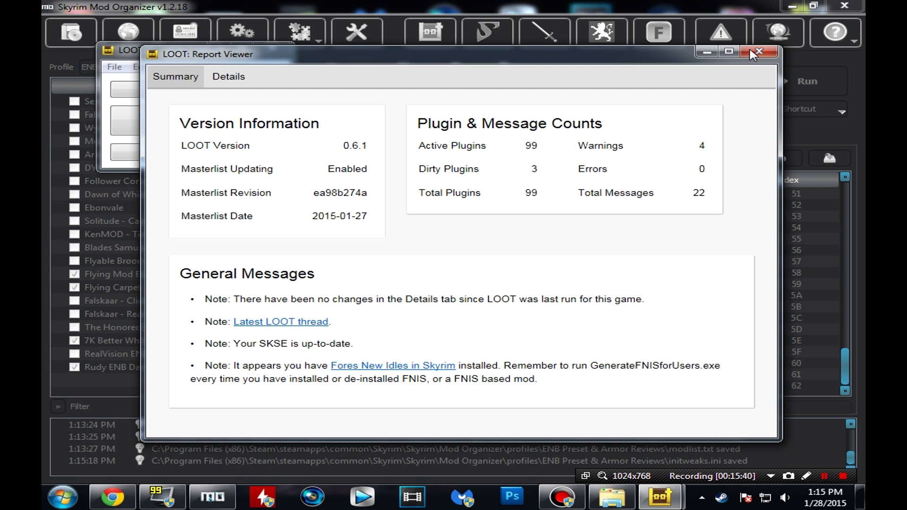
left_click(780, 48)
left_click(271, 48)
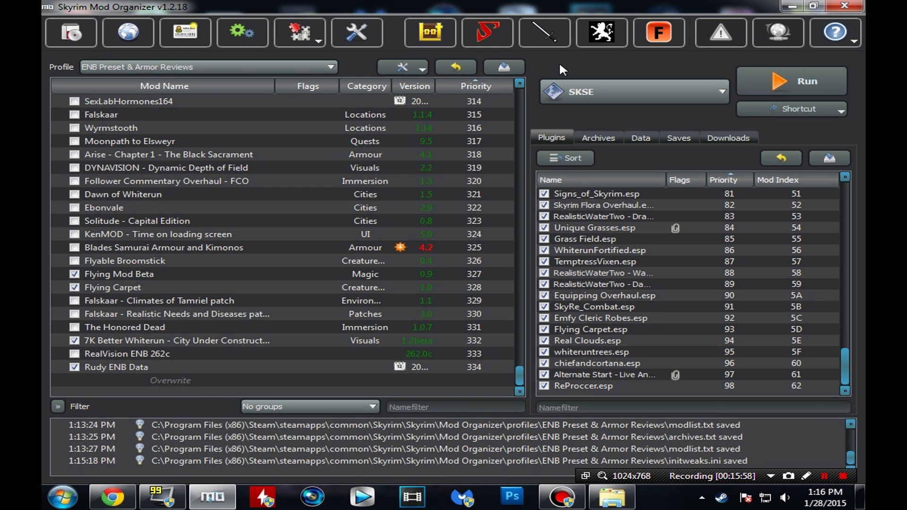
left_click(598, 137)
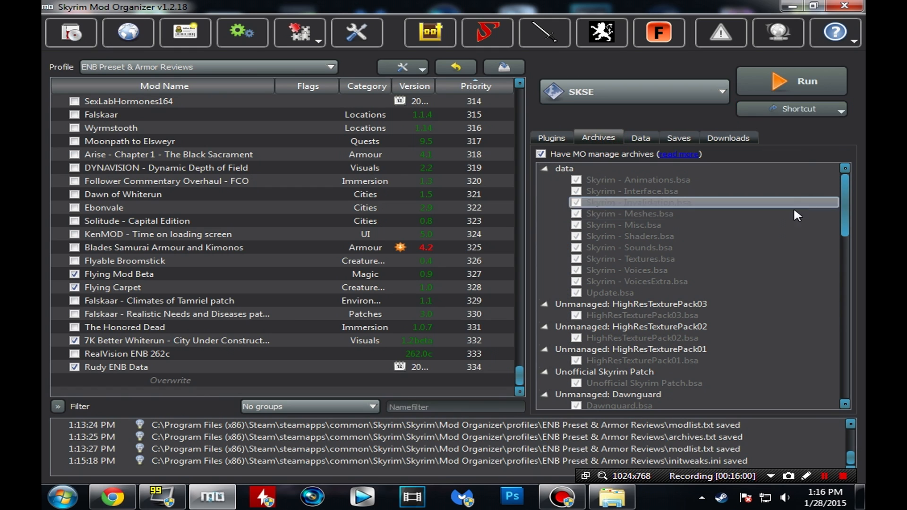
left_click(552, 138)
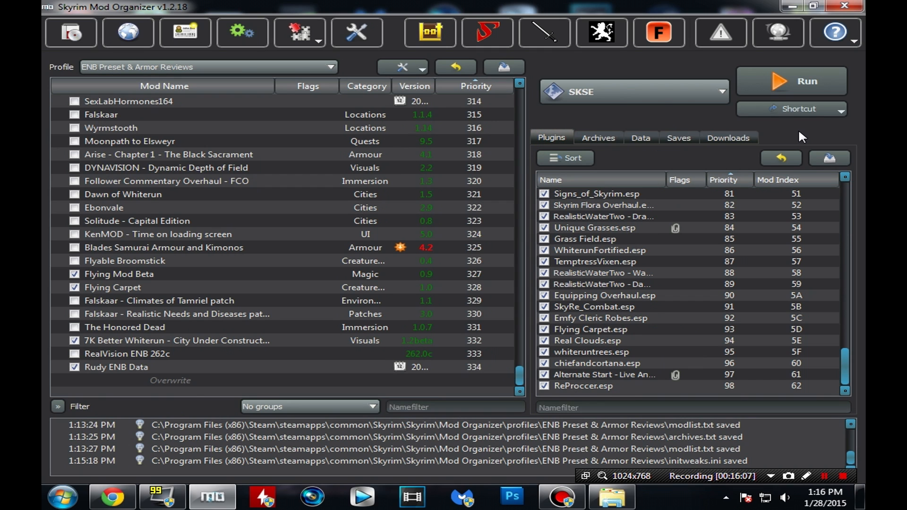
left_click(730, 138)
left_click(562, 140)
Sort the plugin list with Mod Organizer's built-in sorting, moving and enlarging the progress window
left_click(569, 158)
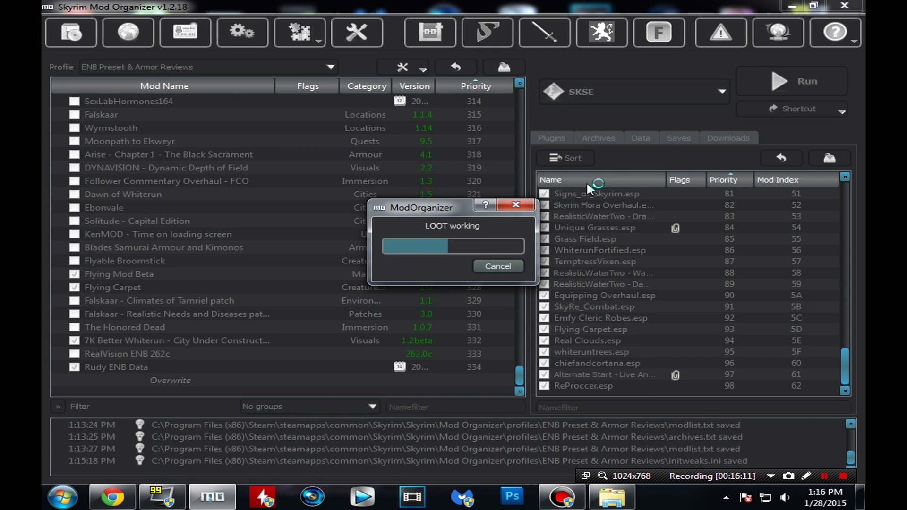
left_click_drag(475, 206, 351, 155)
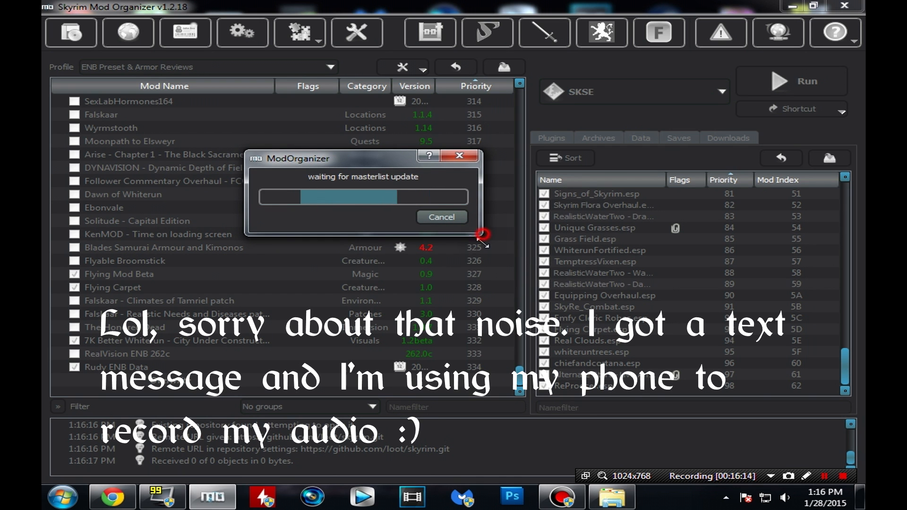
left_click_drag(481, 235, 498, 282)
left_click_drag(365, 156, 326, 145)
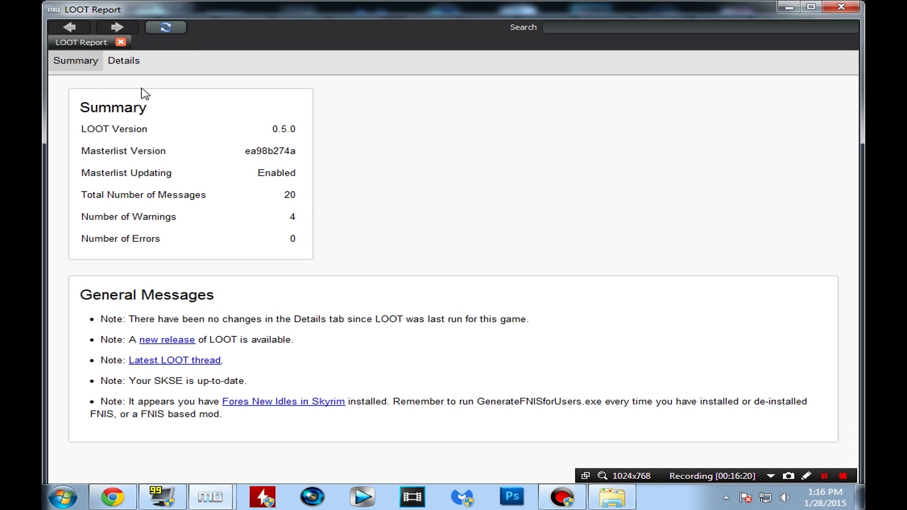
Examine the details of the LOOT report, close it and return to the desktop
left_click(115, 61)
left_click(121, 43)
scroll(276, 237, "up", 7)
scroll(276, 237, "down", 7)
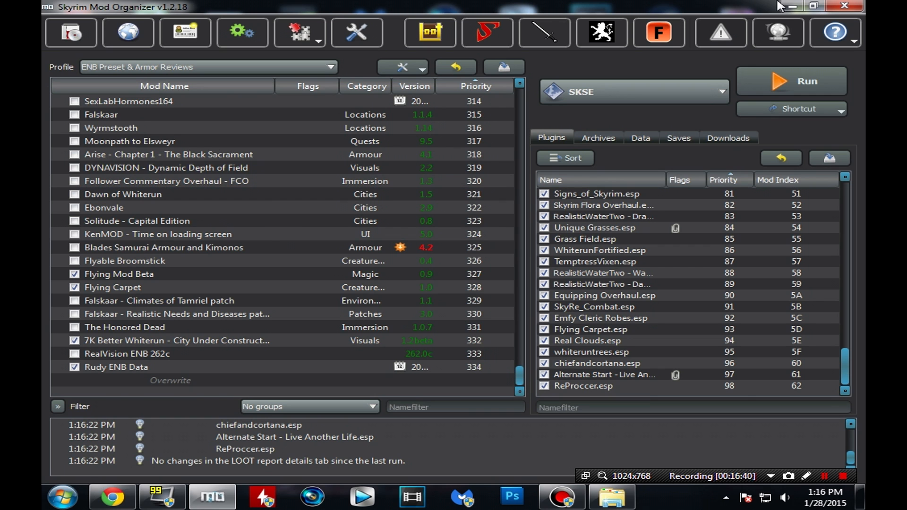
left_click(212, 497)
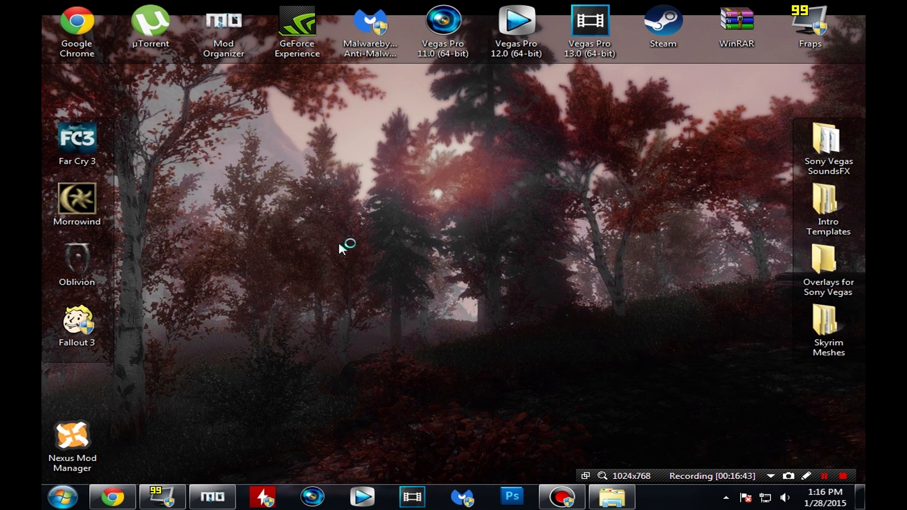